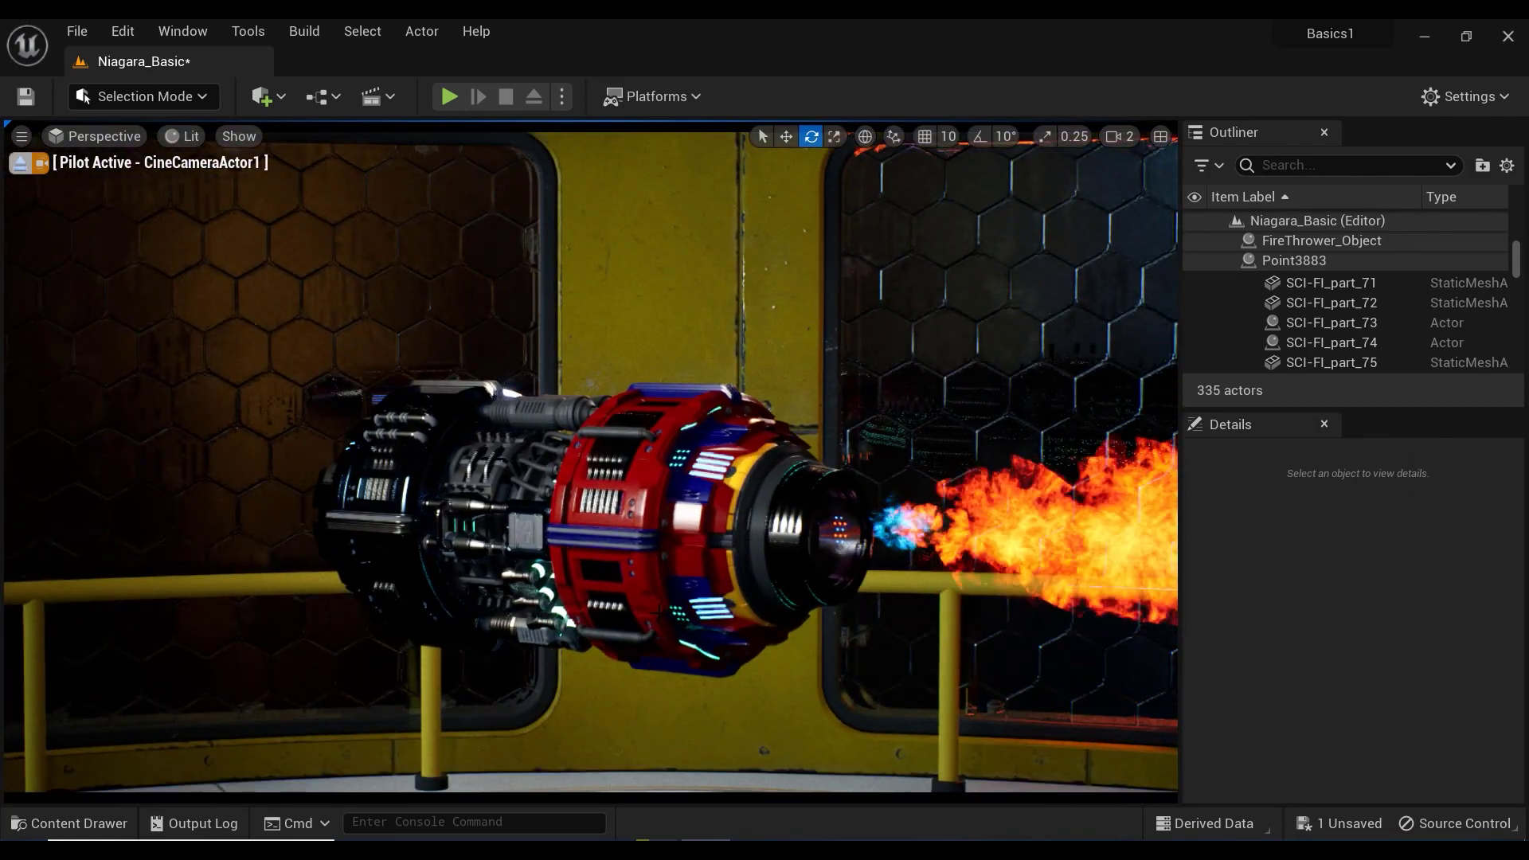
Delete the existing flame effect in front of the thruster from the level.
key(ctrl+space)
key(ctrl+space)
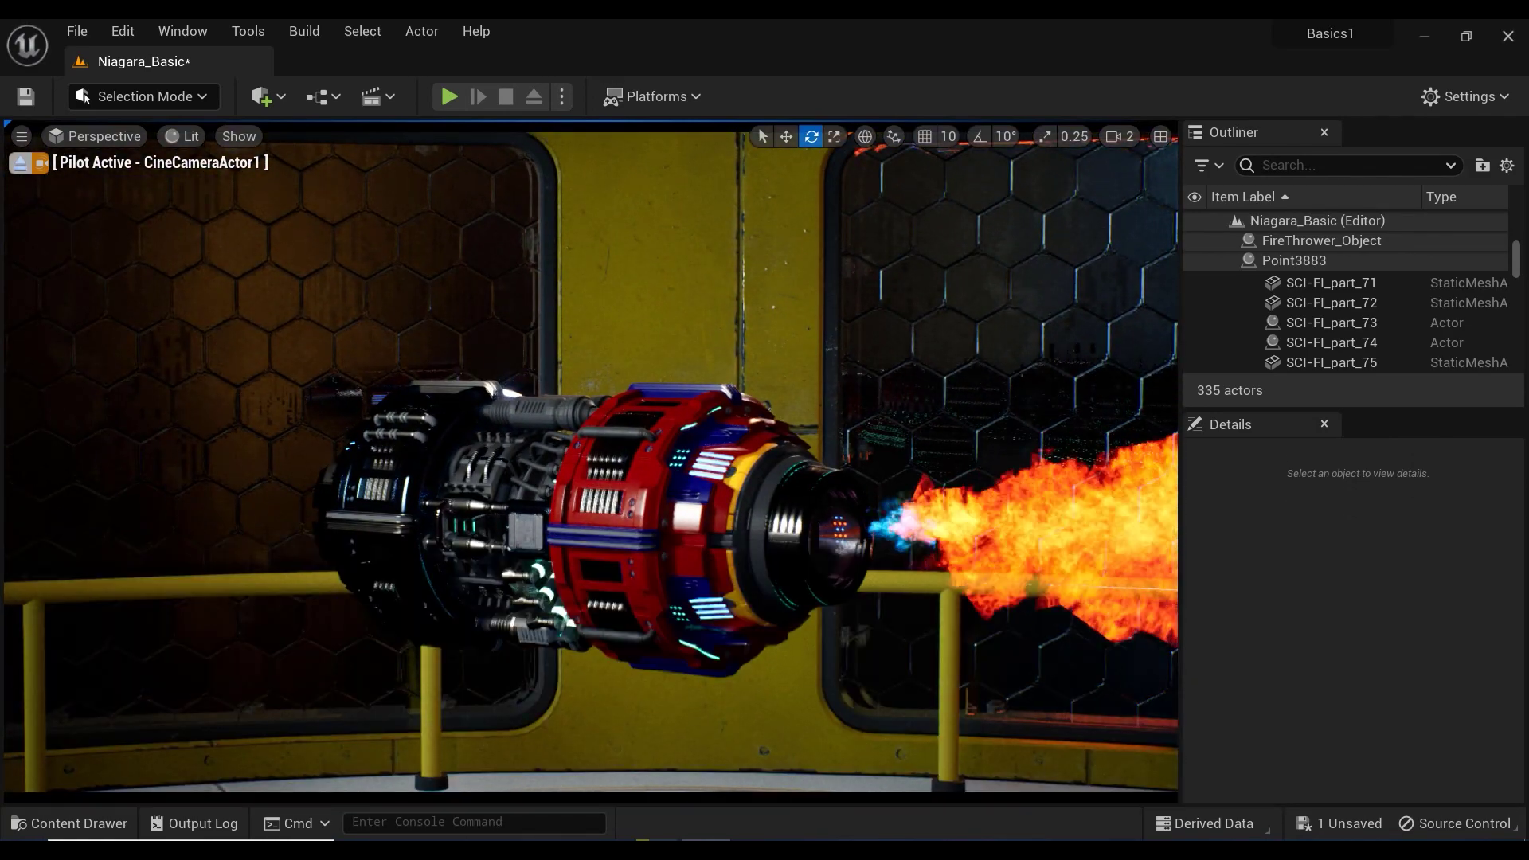
click(1023, 529)
key(Delete)
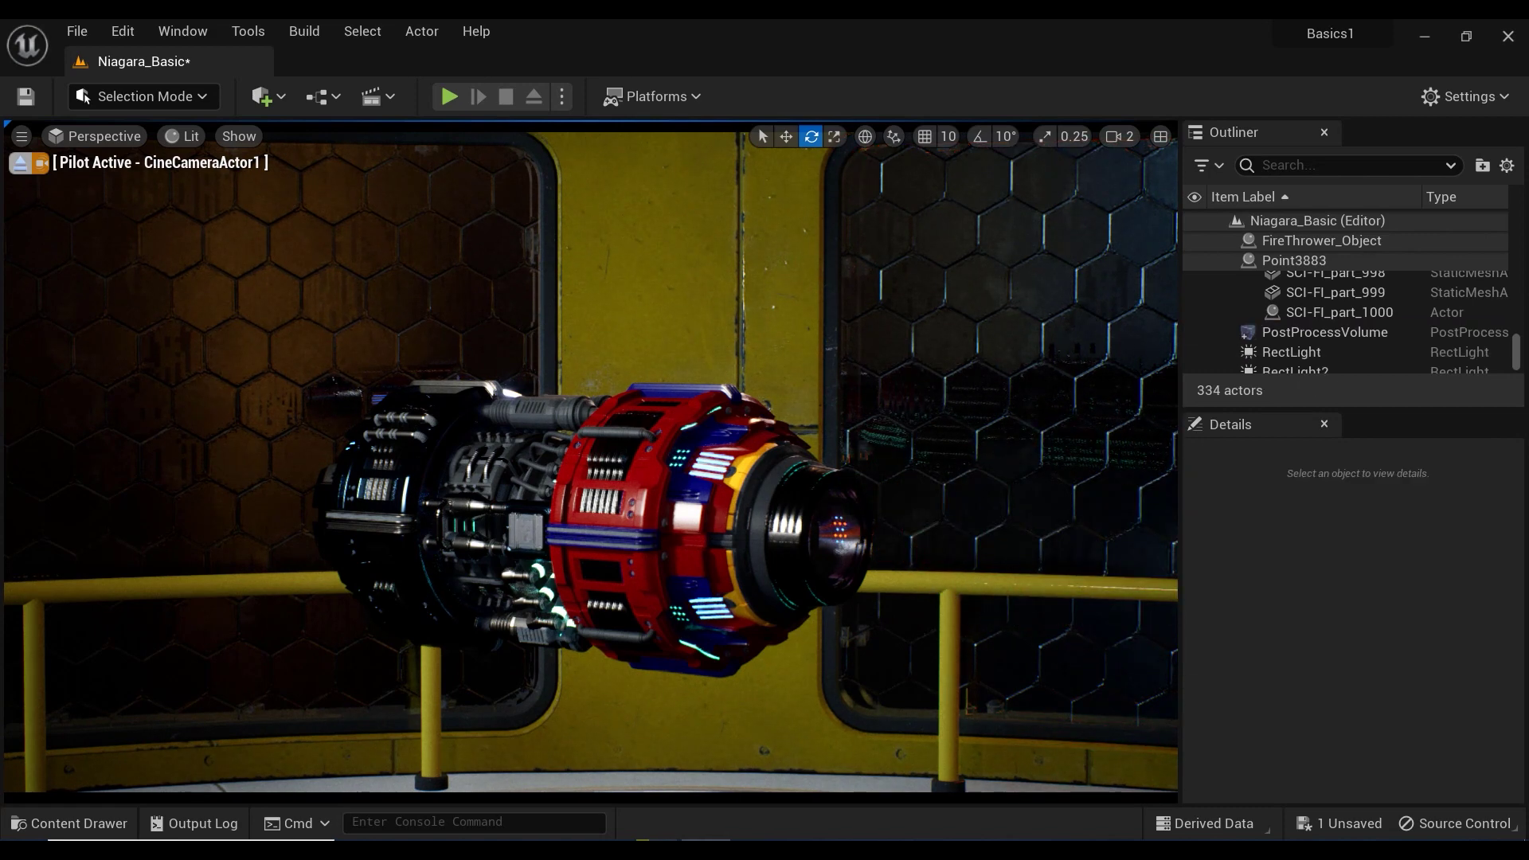
Create a new folder named Fire inside the Niagara_Basics folder.
key(ctrl+space)
right_click(836, 717)
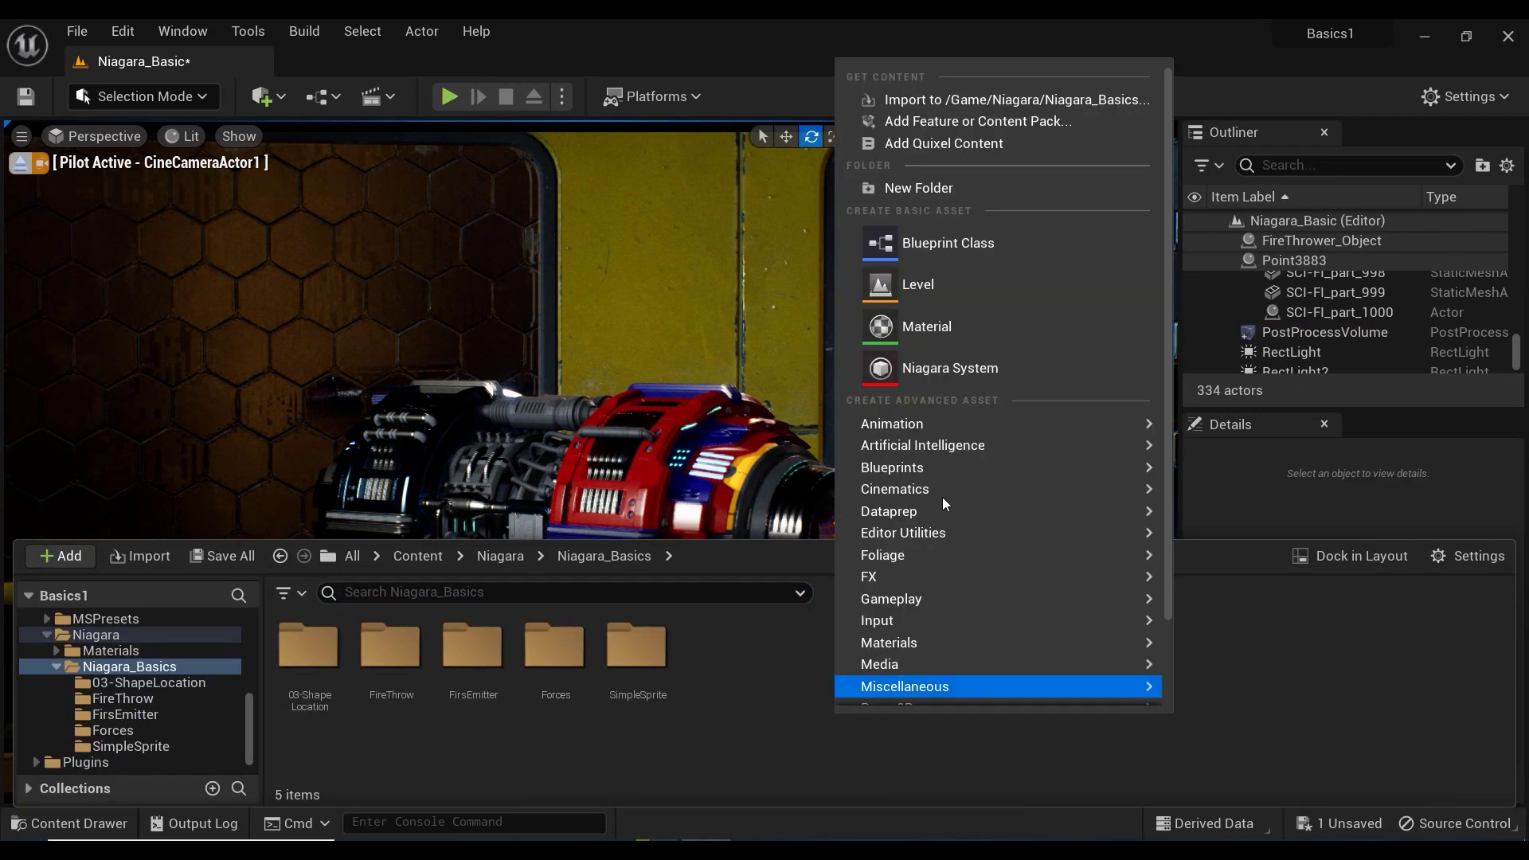
click(918, 188)
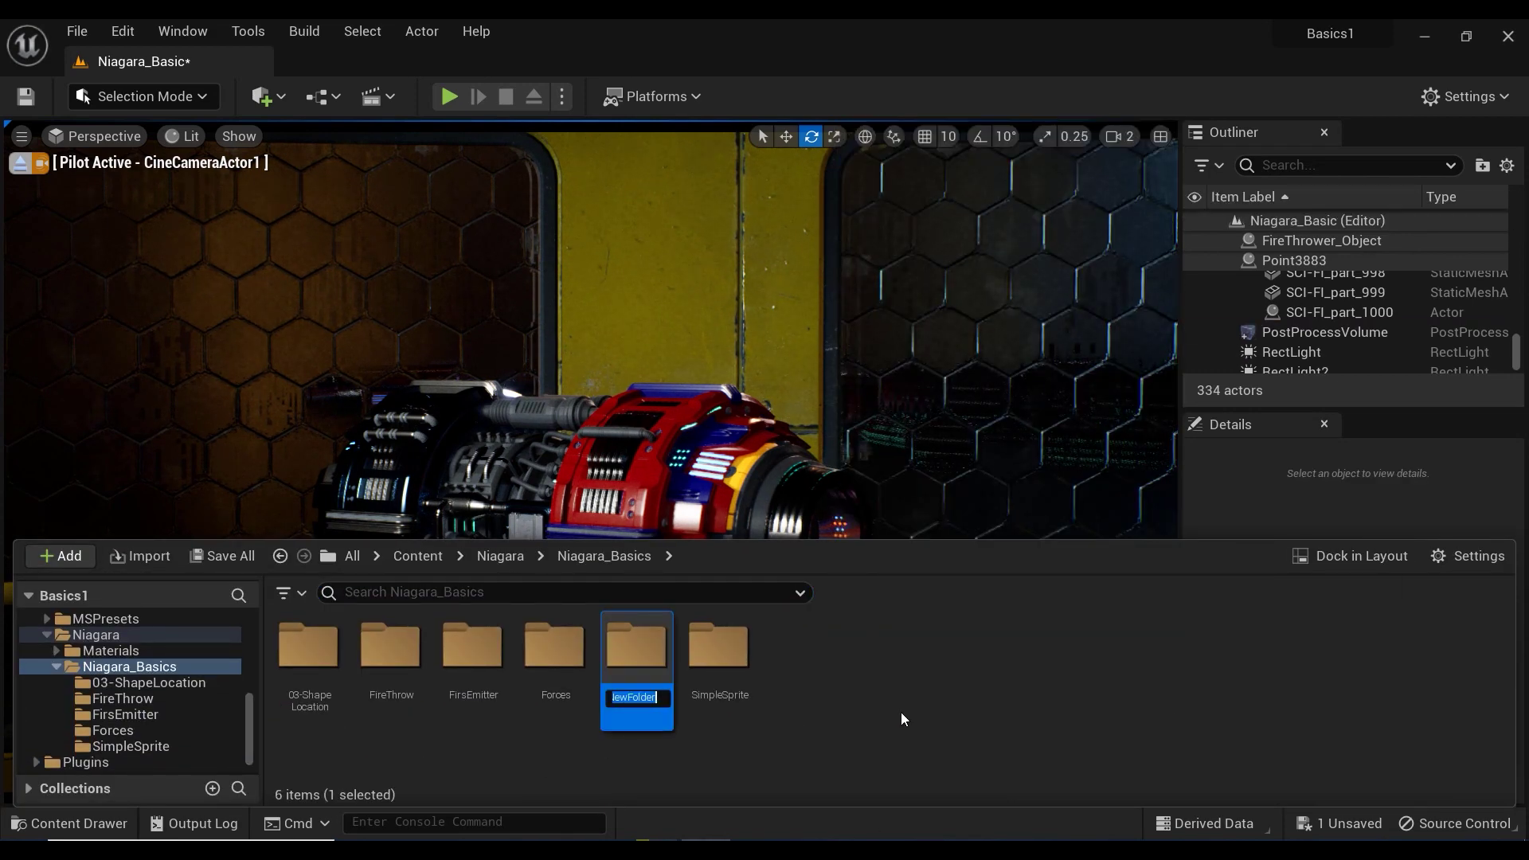
text(Fire)
key(Return)
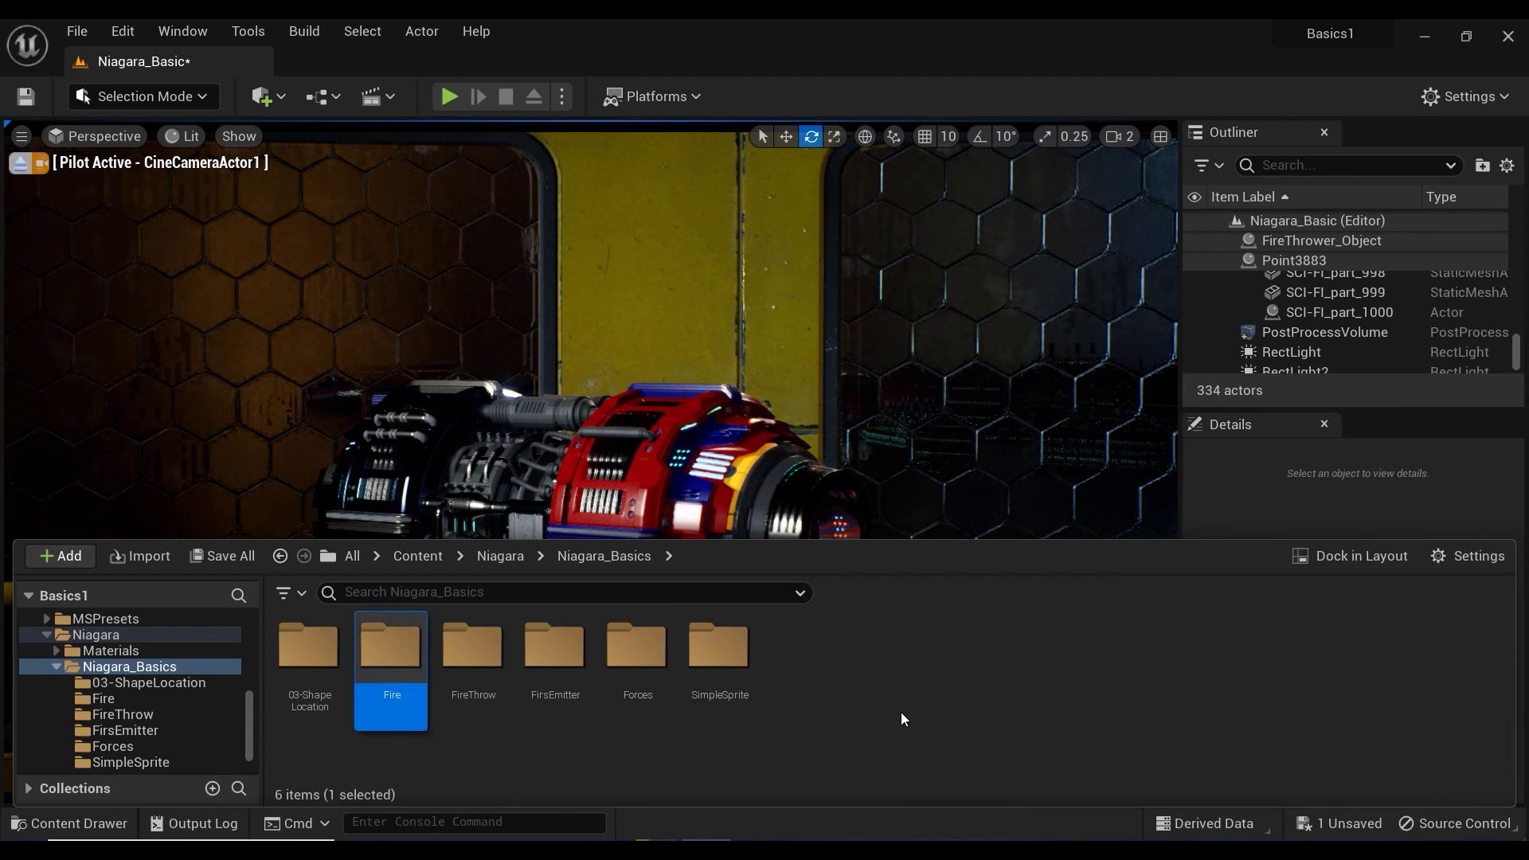
Create a material named M_Fire inside the new Fire folder.
key(Return)
right_click(556, 733)
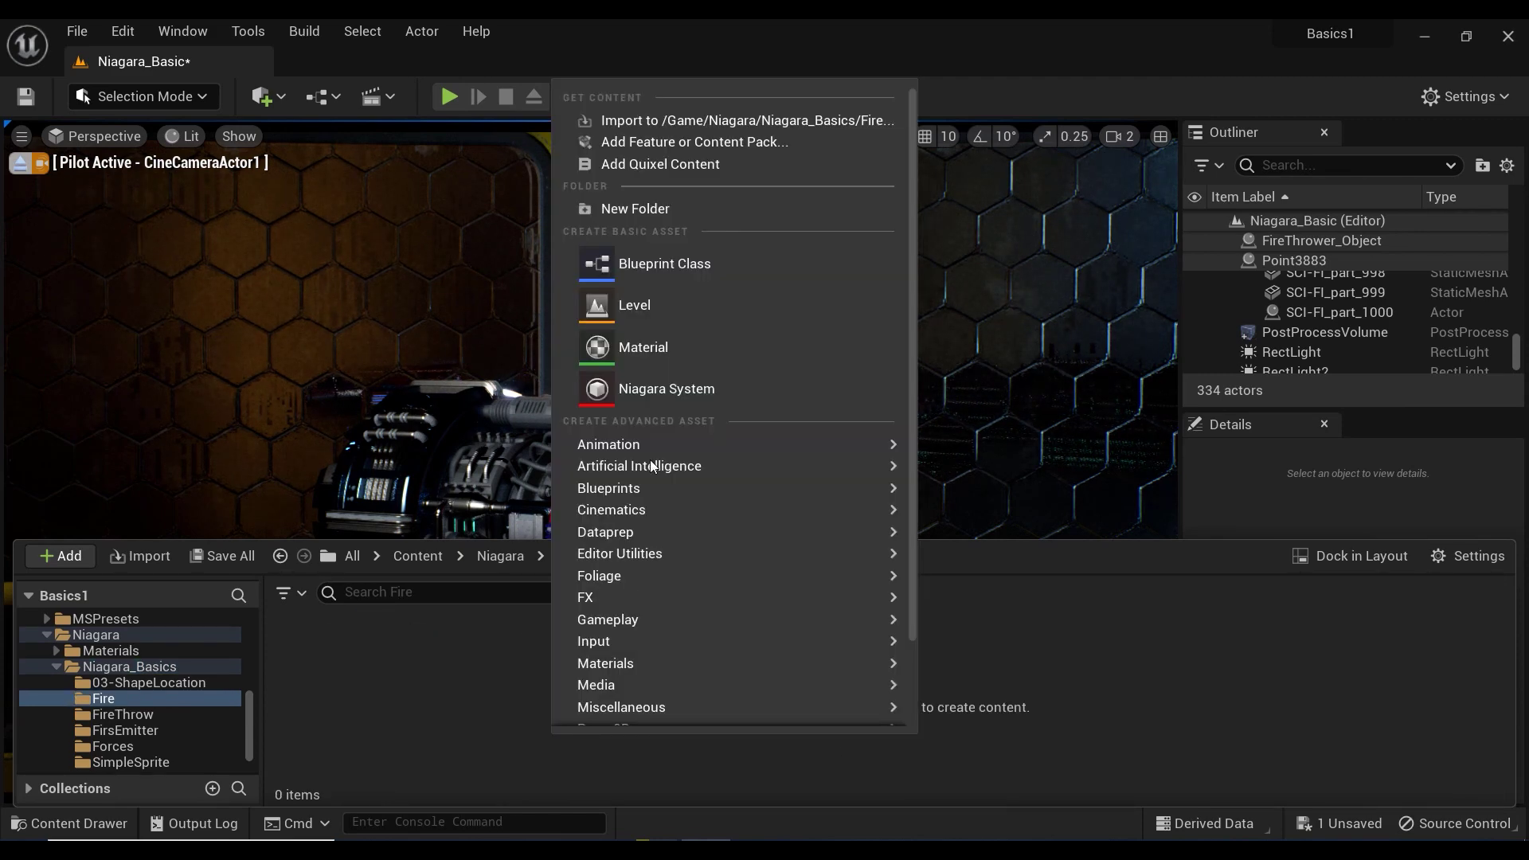
click(661, 350)
text(M_Fire)
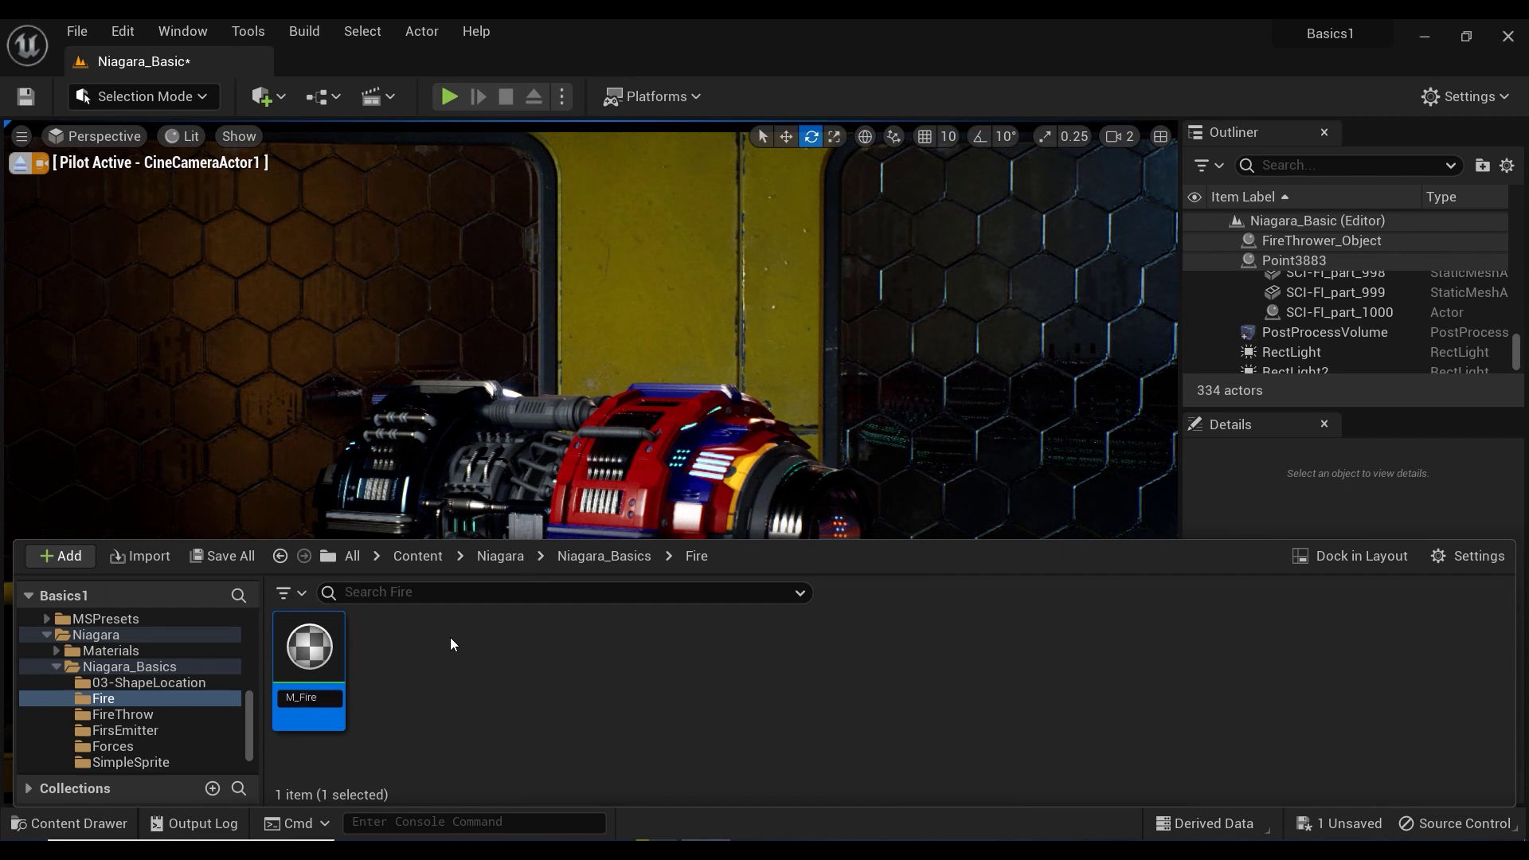
key(Return)
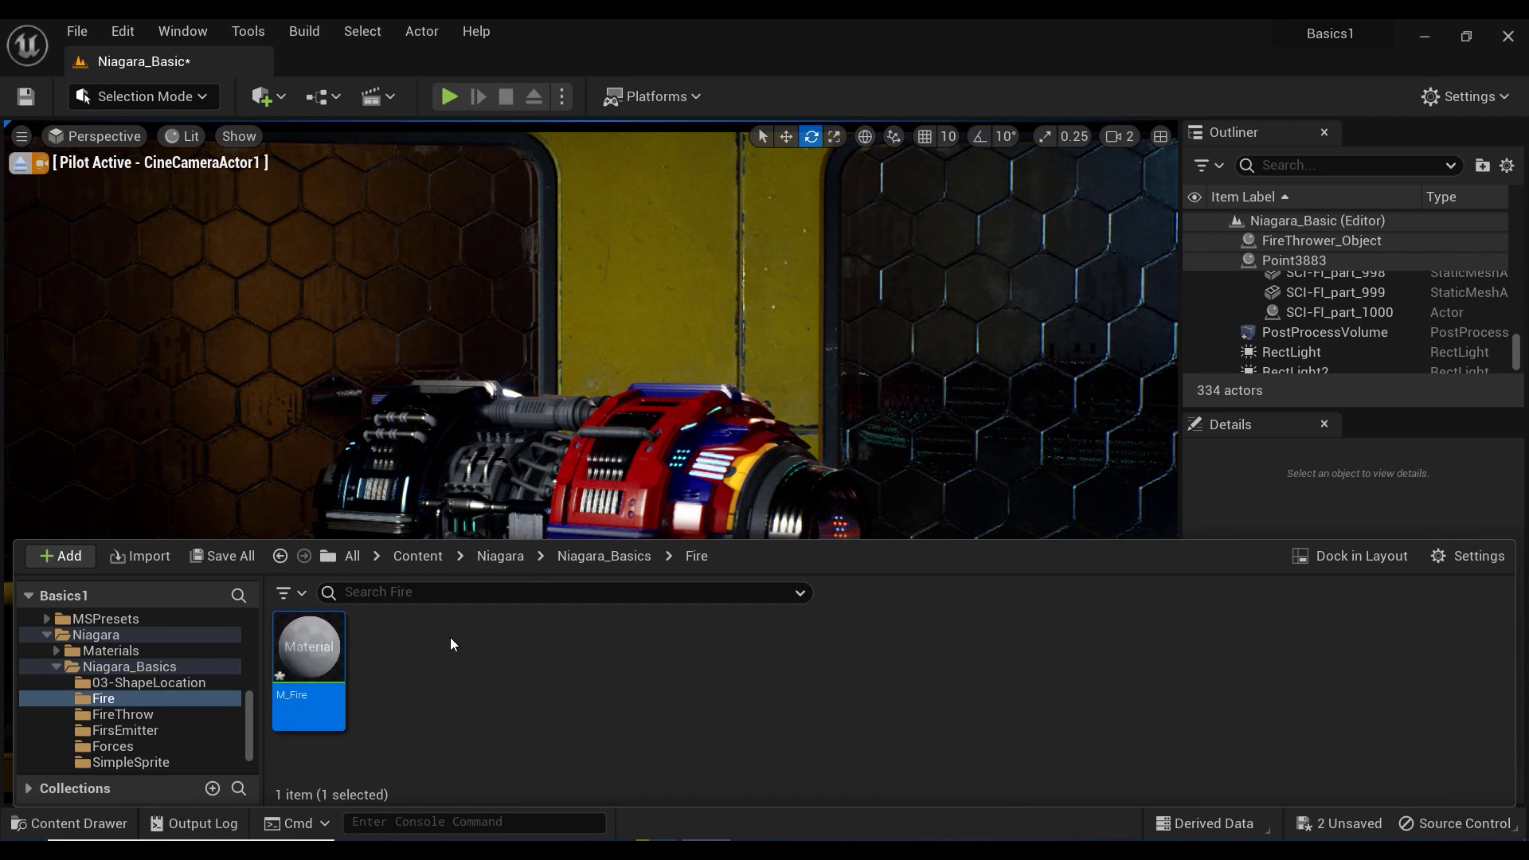
Open M_Fire and set its blend mode to Additive, shading model to Unlit, and enable Two Sided.
double_click(309, 653)
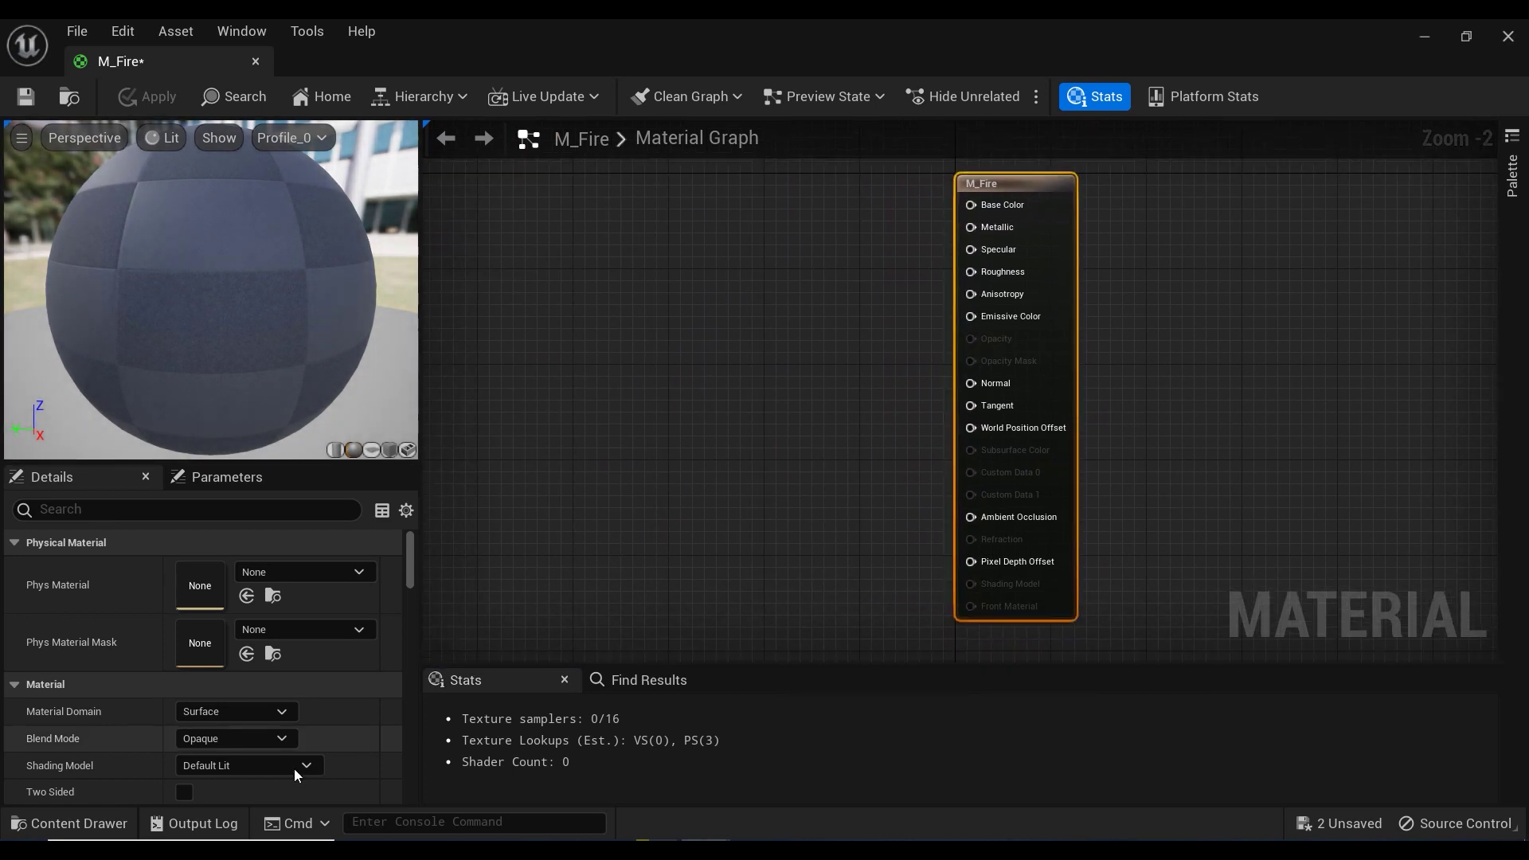
click(270, 738)
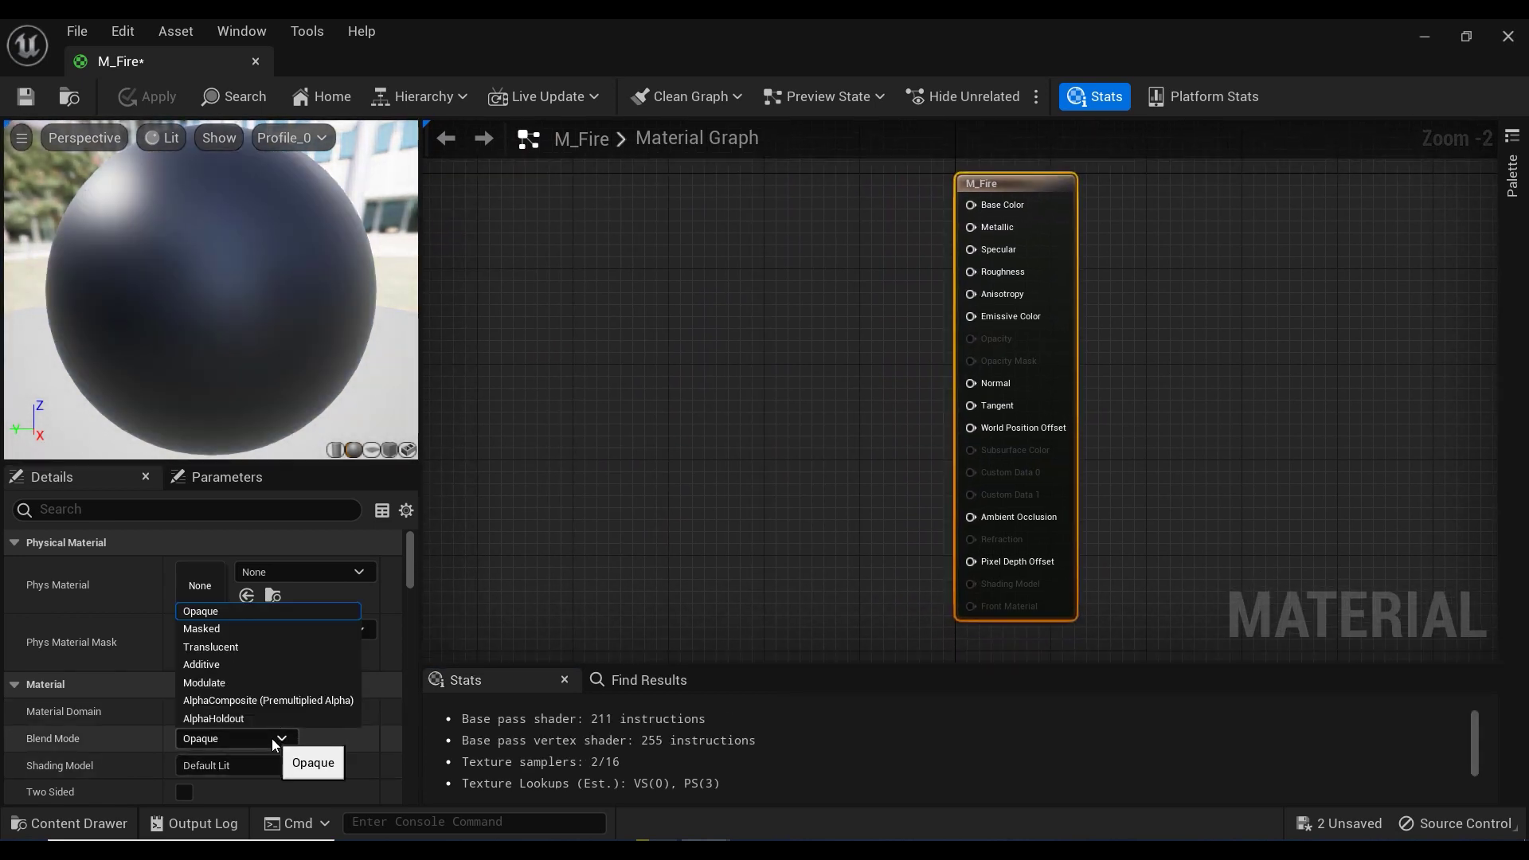
click(275, 665)
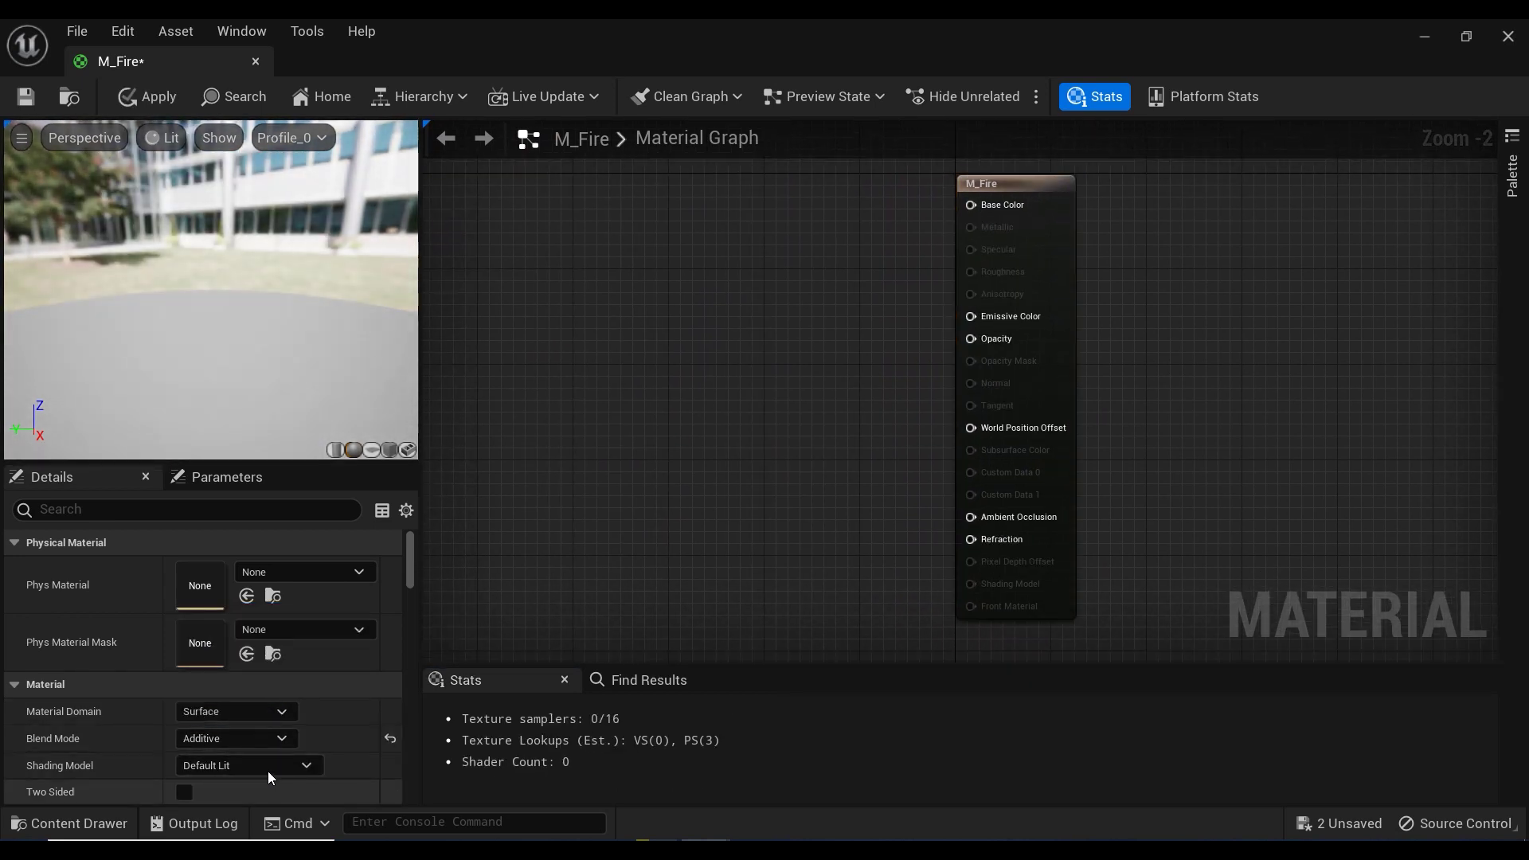
click(267, 767)
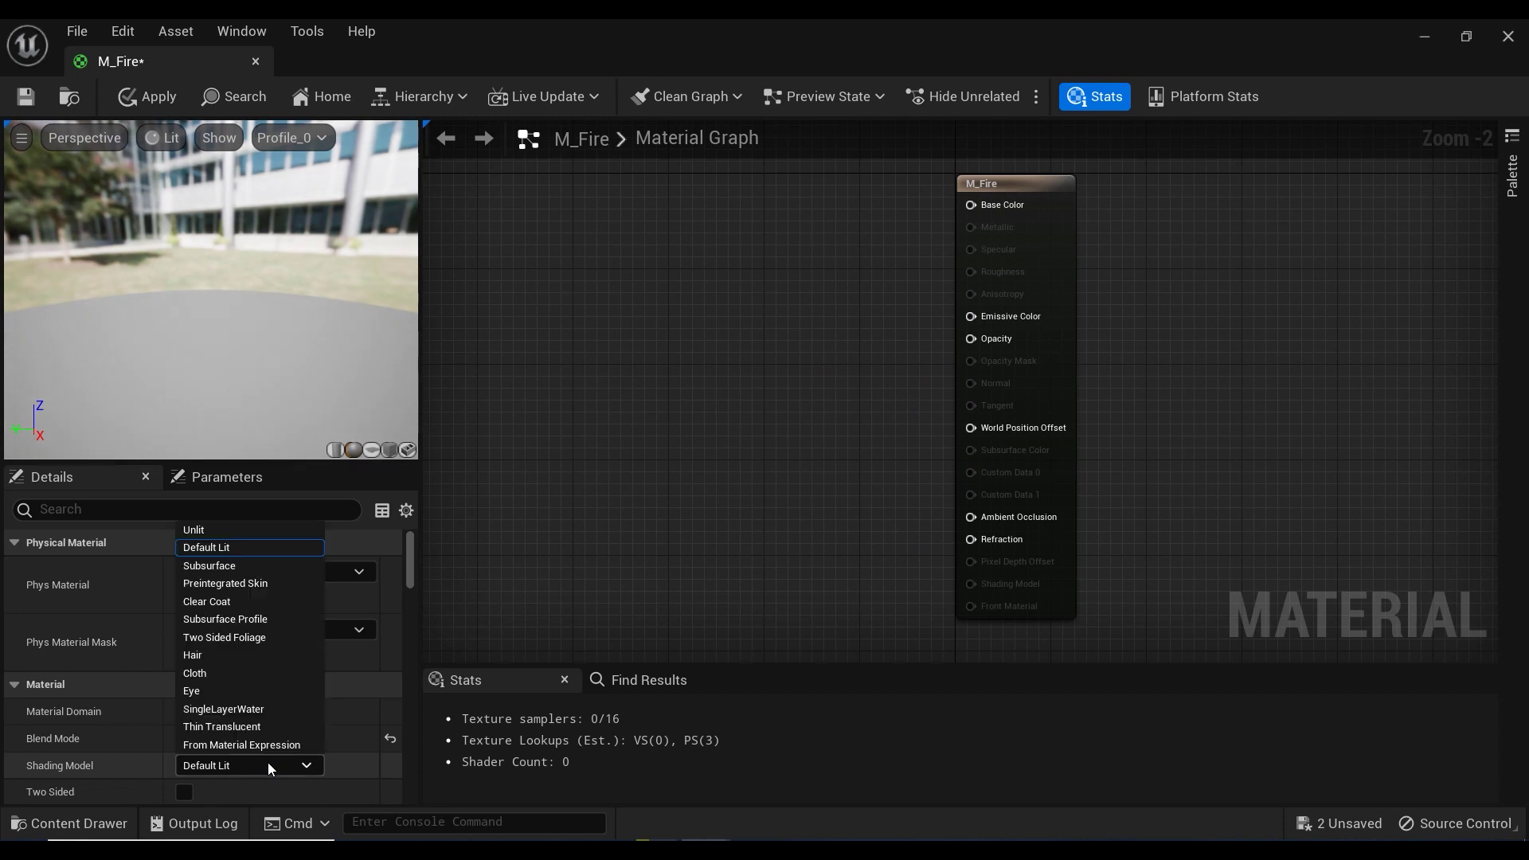
click(250, 529)
click(184, 791)
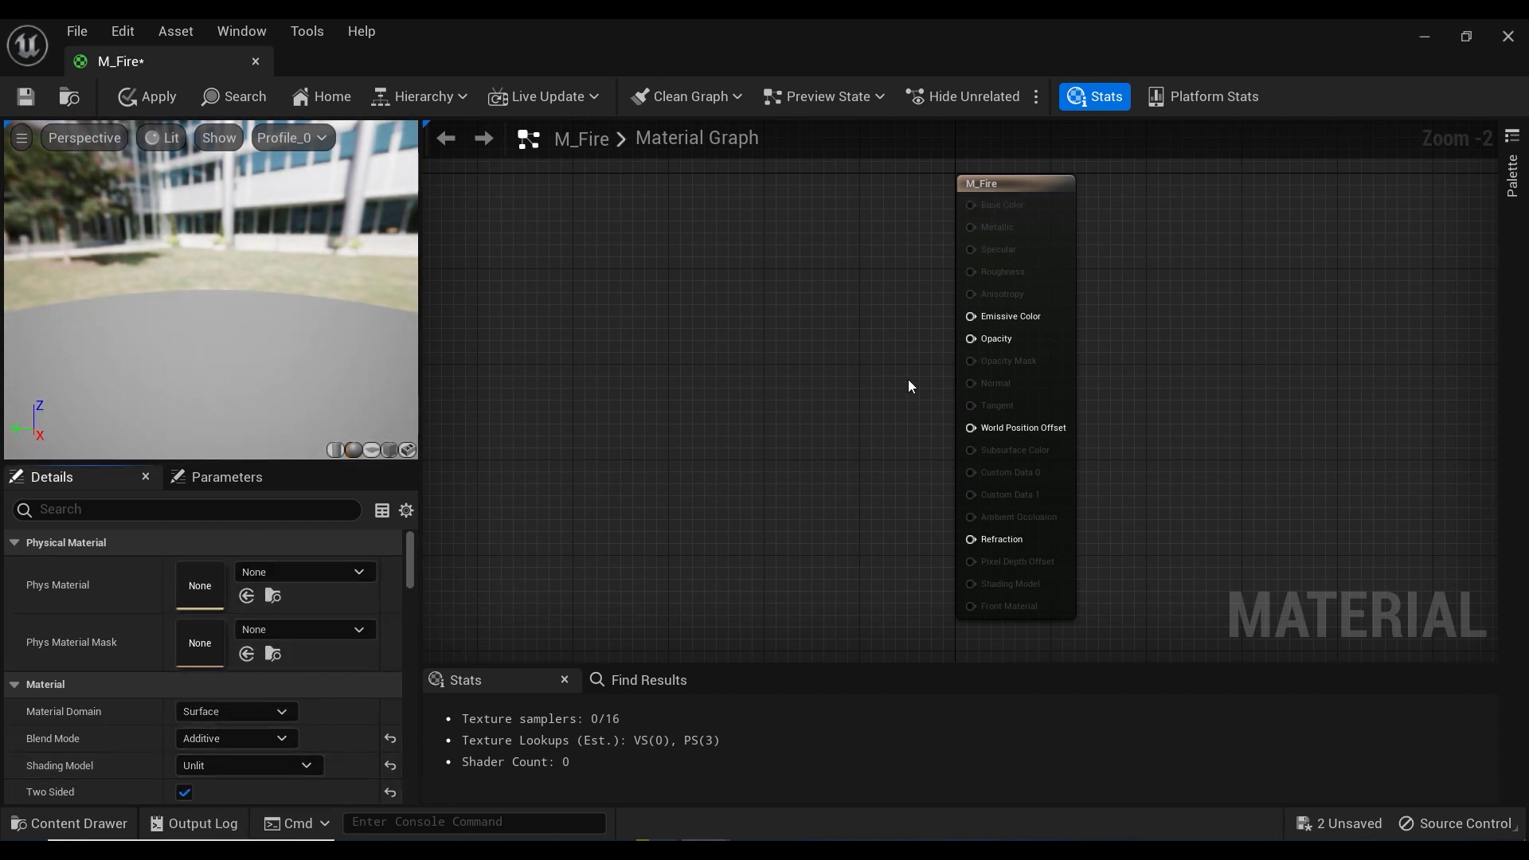
Open the Fire texture folder under Content/Niagara/Materials/Textures while keeping the material graph in view.
key(ctrl+space)
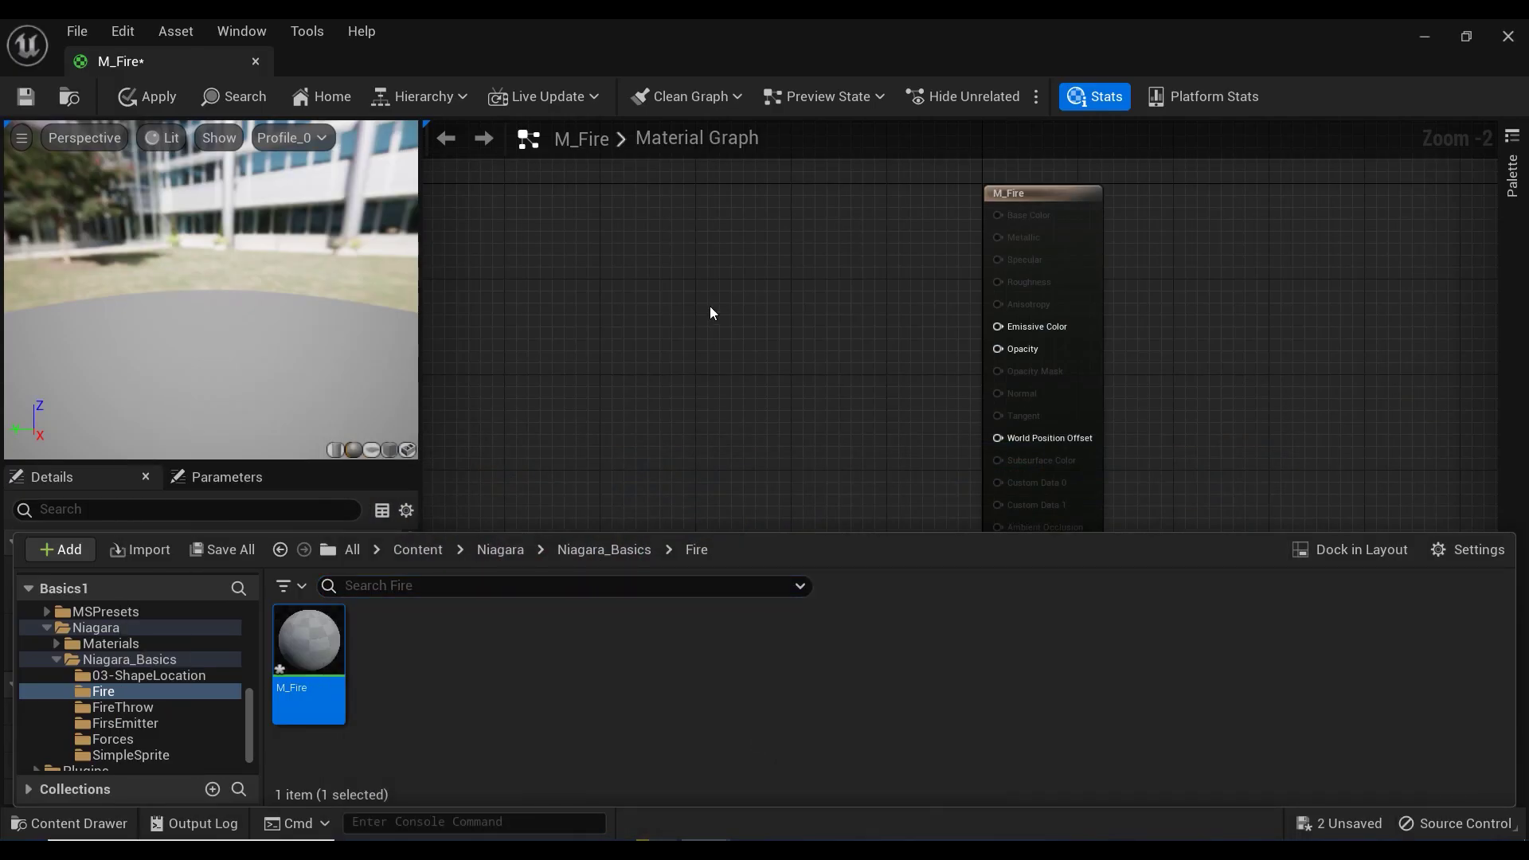
click(707, 346)
right_drag(714, 343, 737, 372)
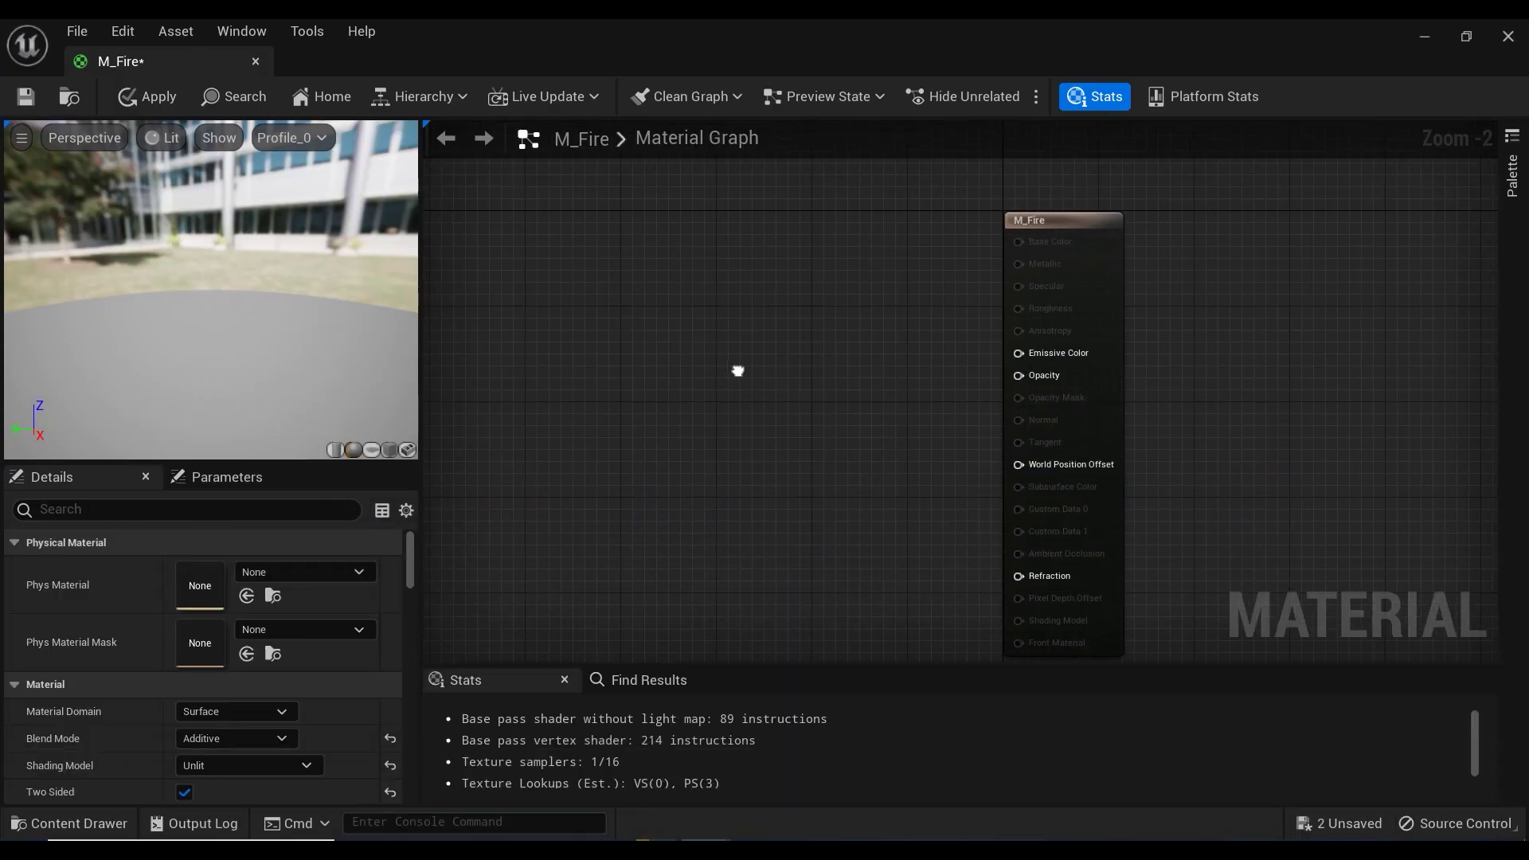
key(ctrl+space)
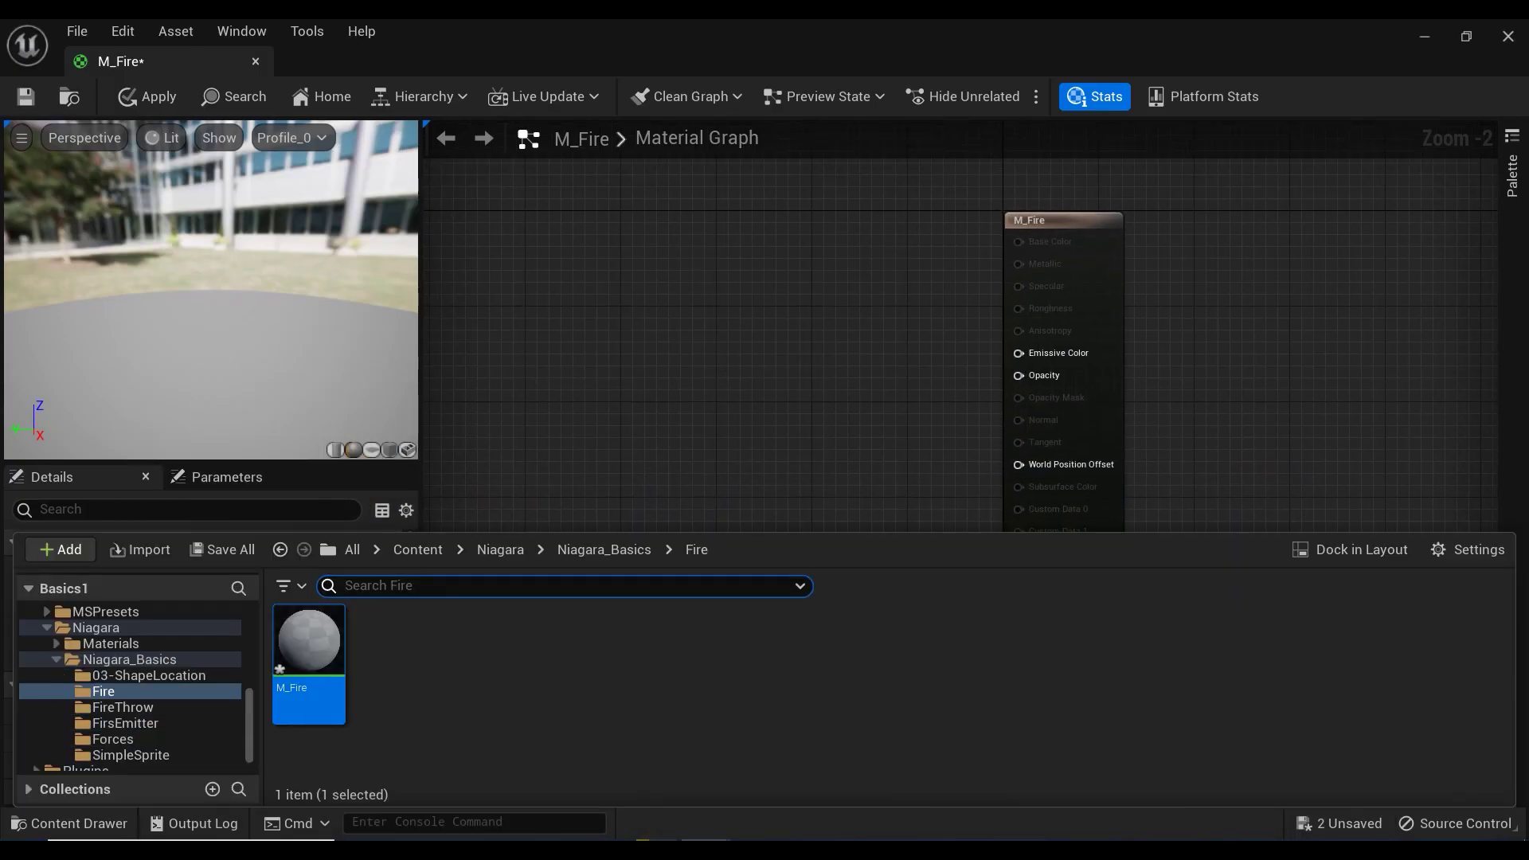
click(417, 550)
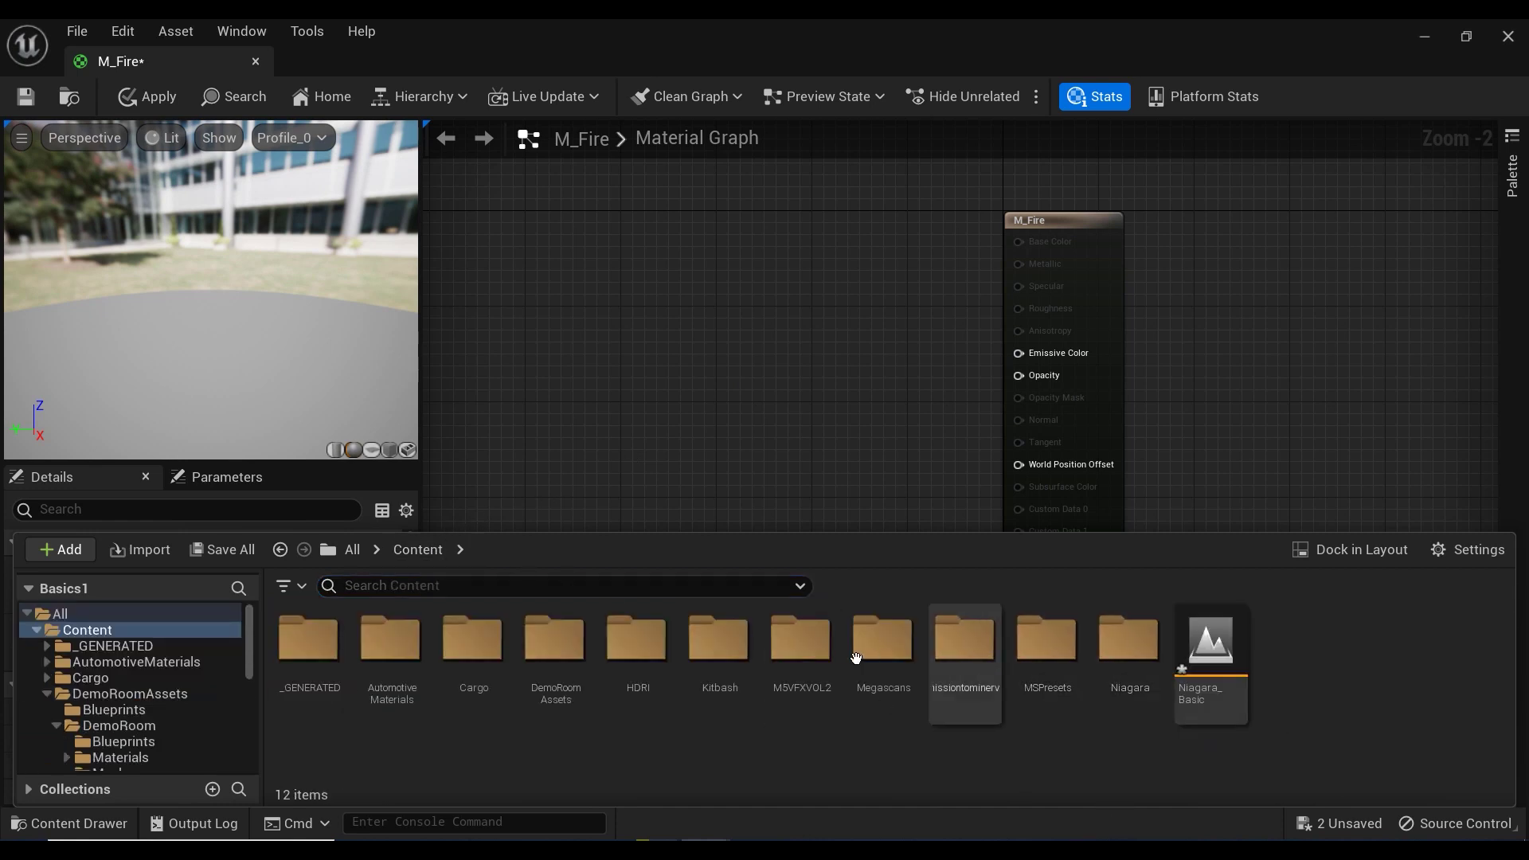
double_click(1149, 673)
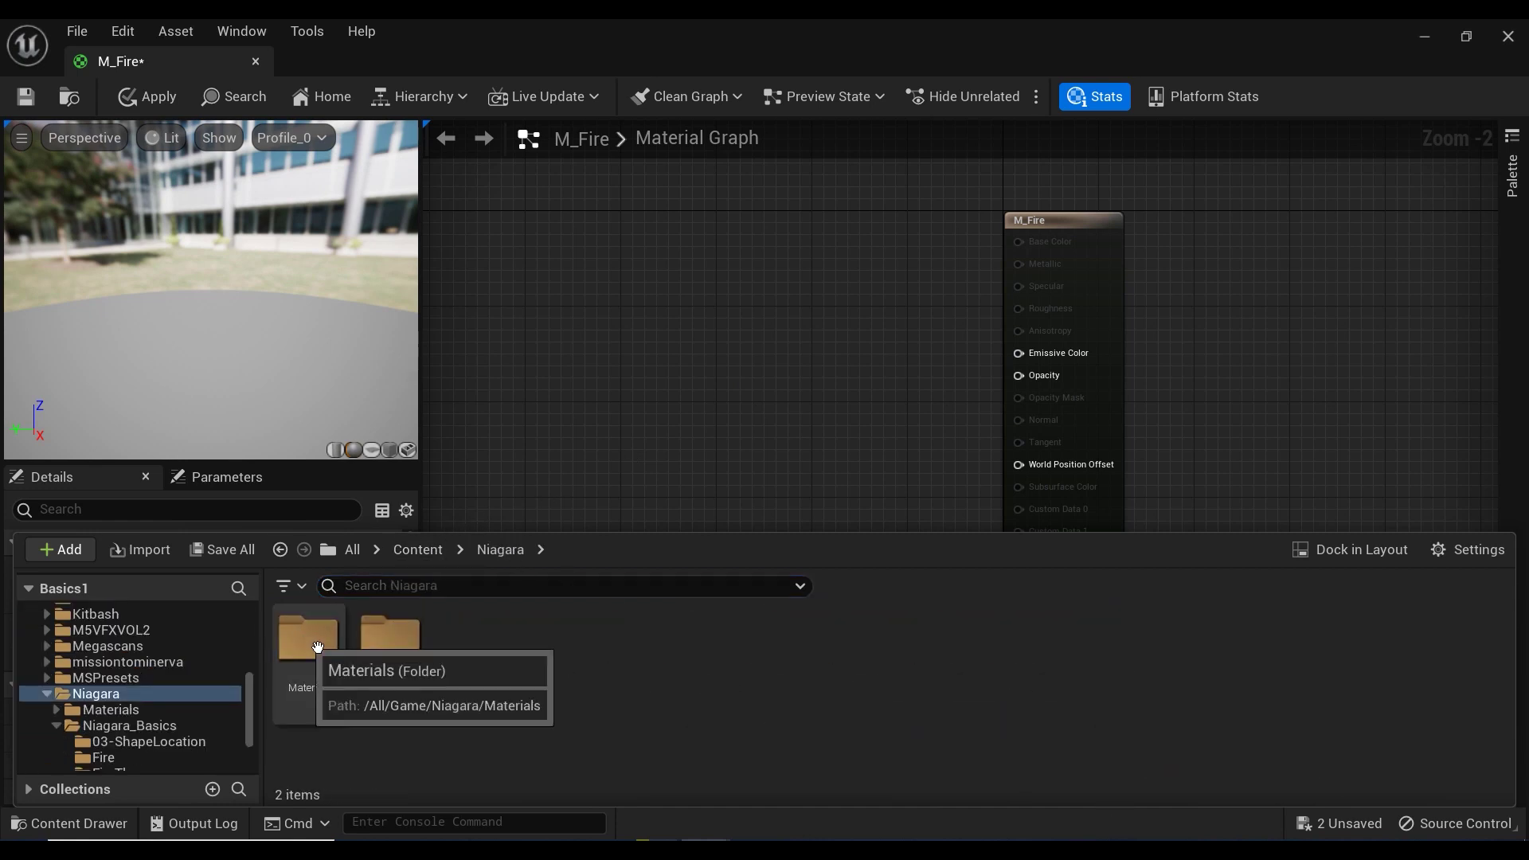
double_click(315, 641)
double_click(327, 647)
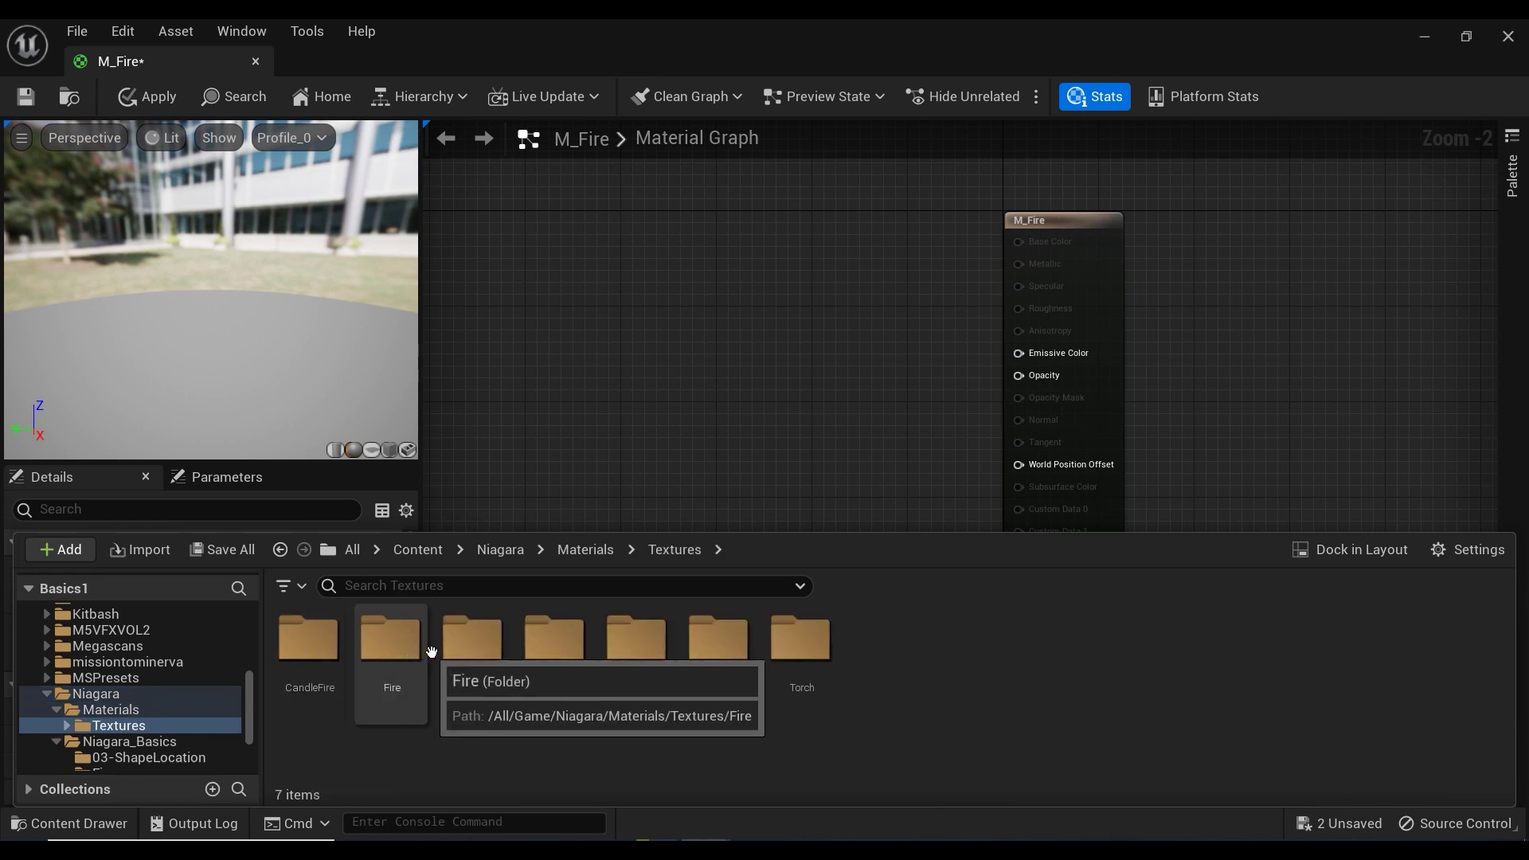
double_click(399, 646)
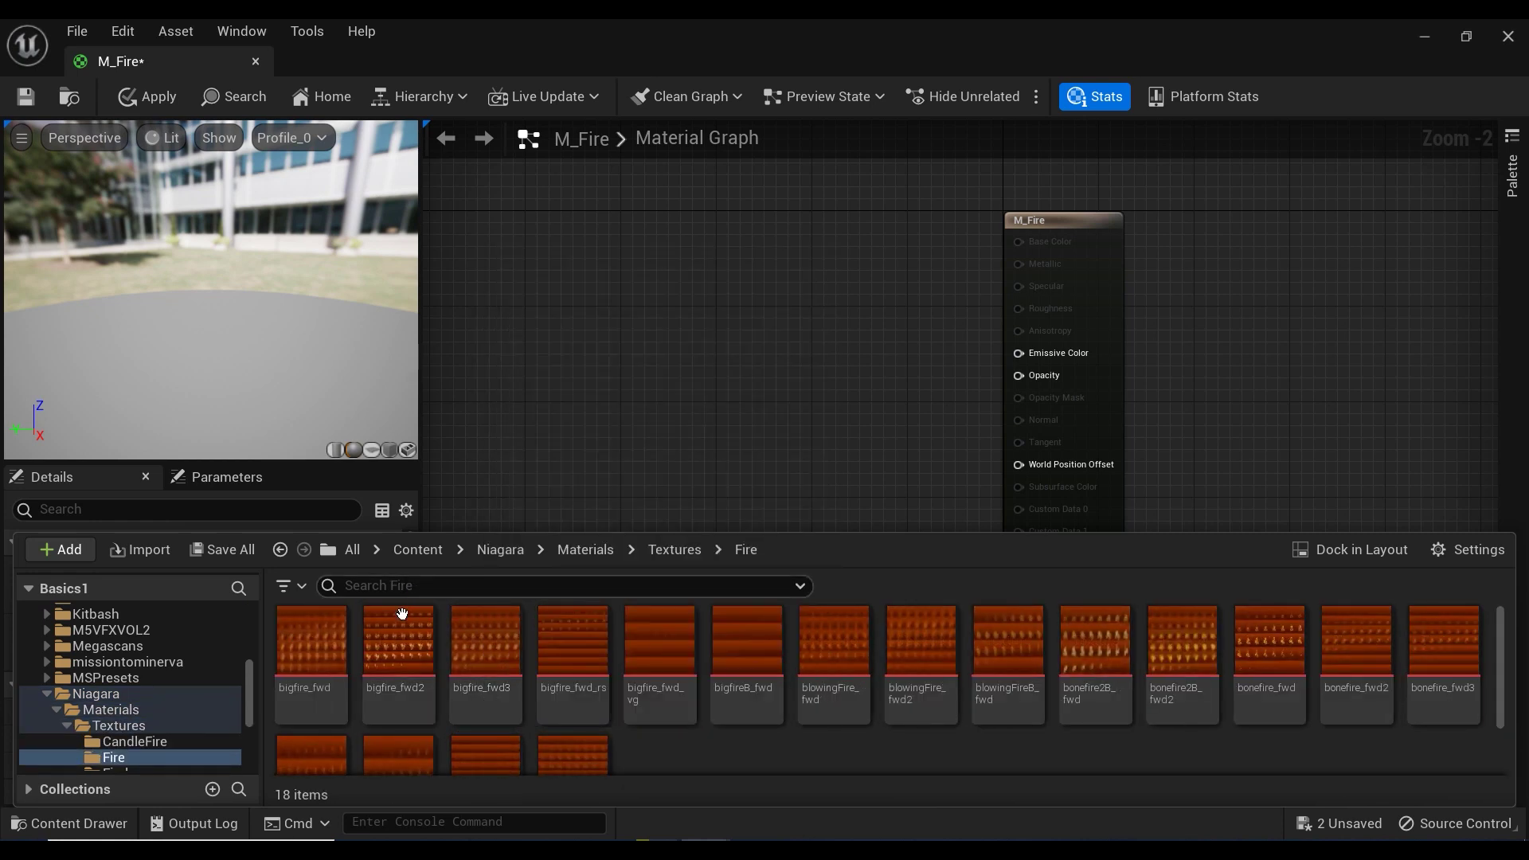
Add the bigfire_fwd2 texture to the material graph as a Texture Sample beside the M_Fire node.
drag(398, 641, 596, 275)
right_drag(829, 273, 772, 327)
mouse_move(618, 362)
mouse_down()
mouse_move(646, 333)
mouse_move(621, 387)
mouse_up()
key(ctrl+z)
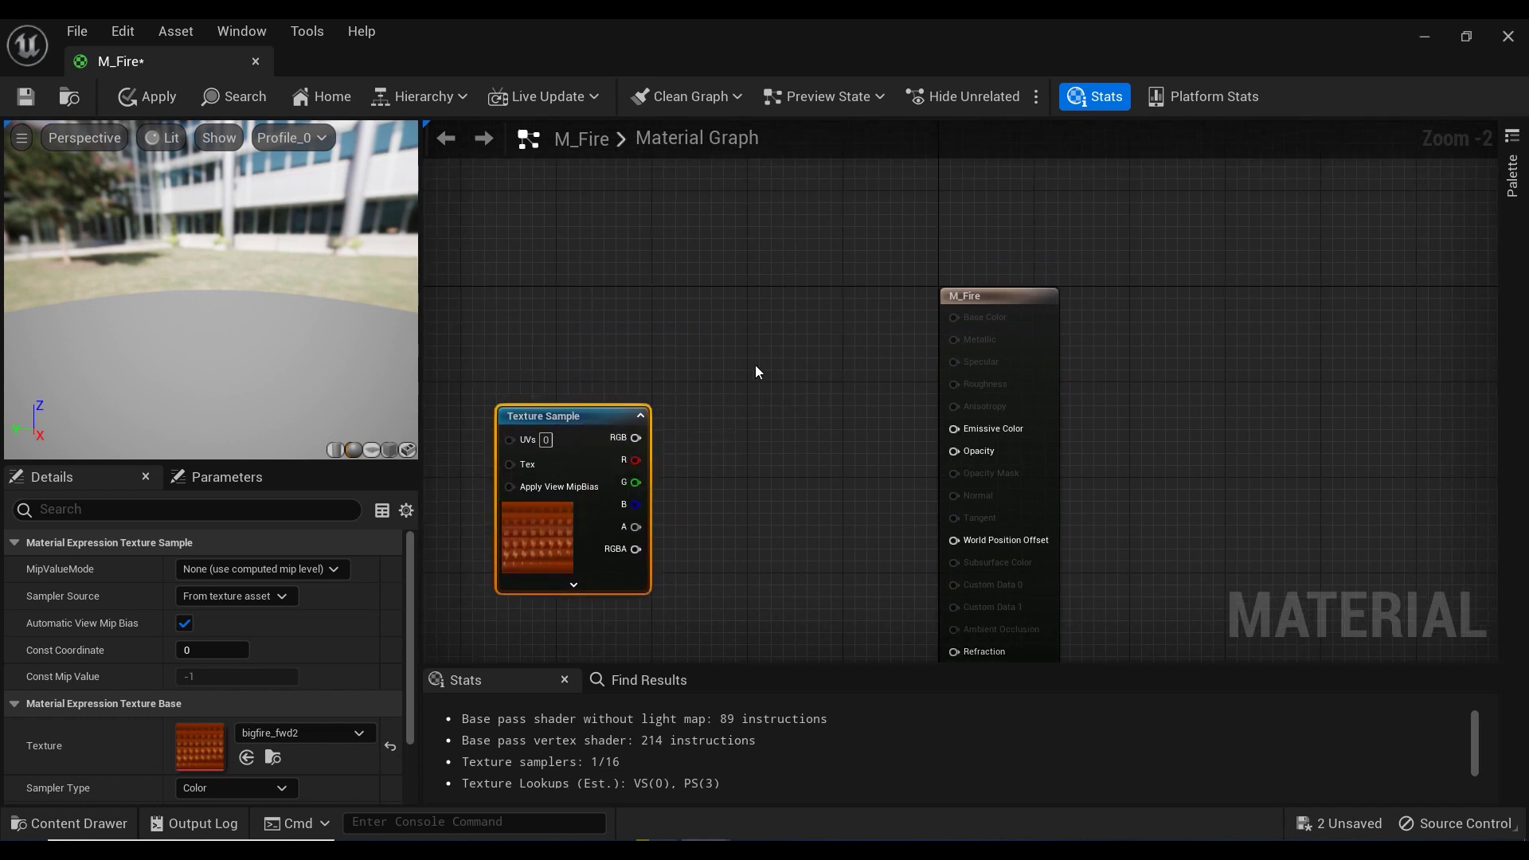
Add a ParticleColor node to the graph and place it above the Texture Sample.
right_click(755, 364)
text(par)
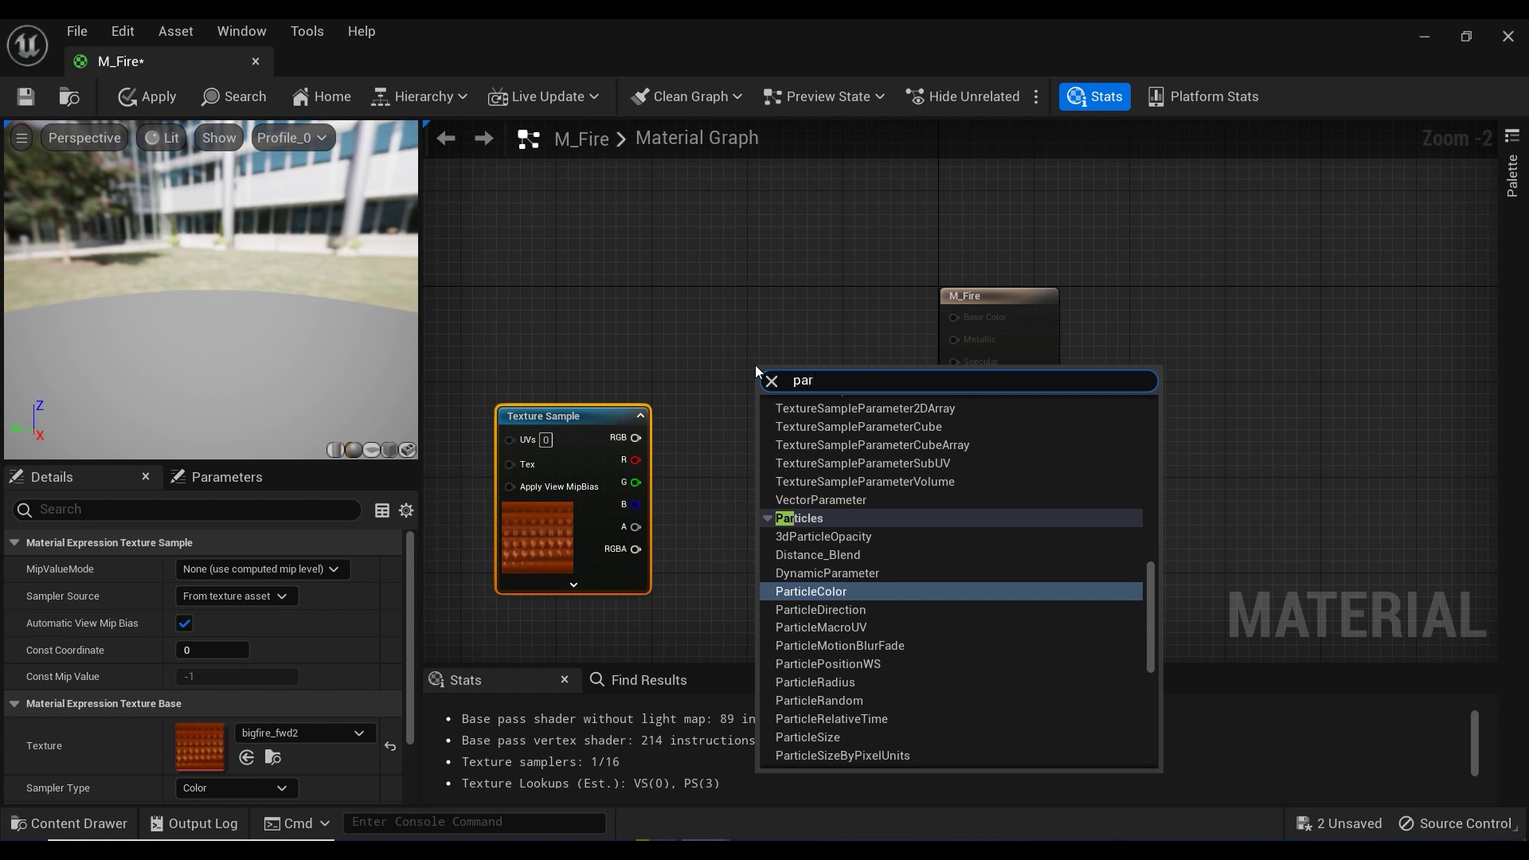
text(ticle)
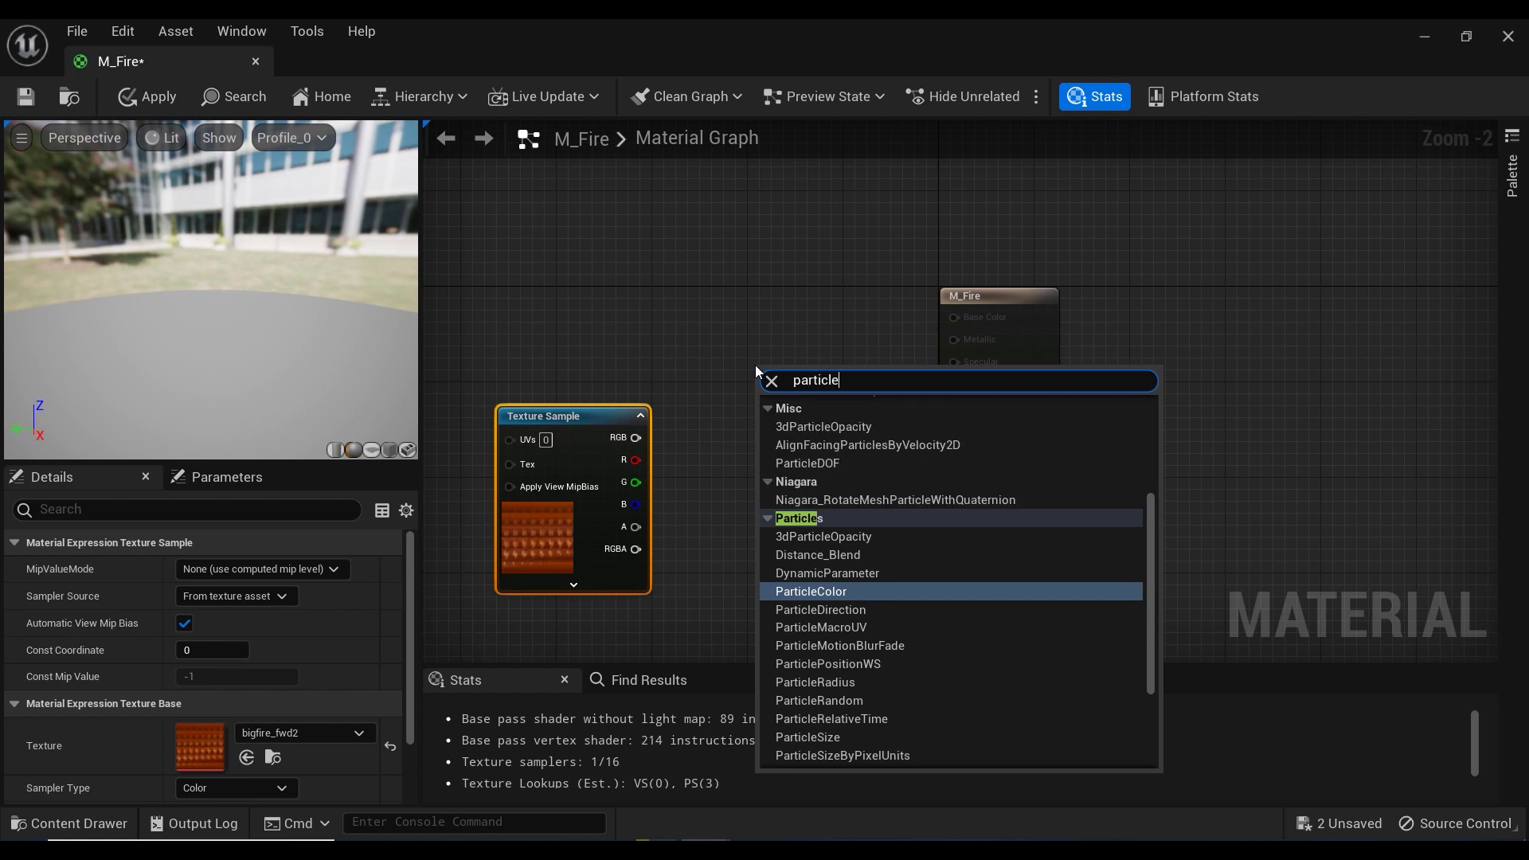
click(804, 592)
drag(781, 385, 595, 213)
right_drag(763, 299, 724, 351)
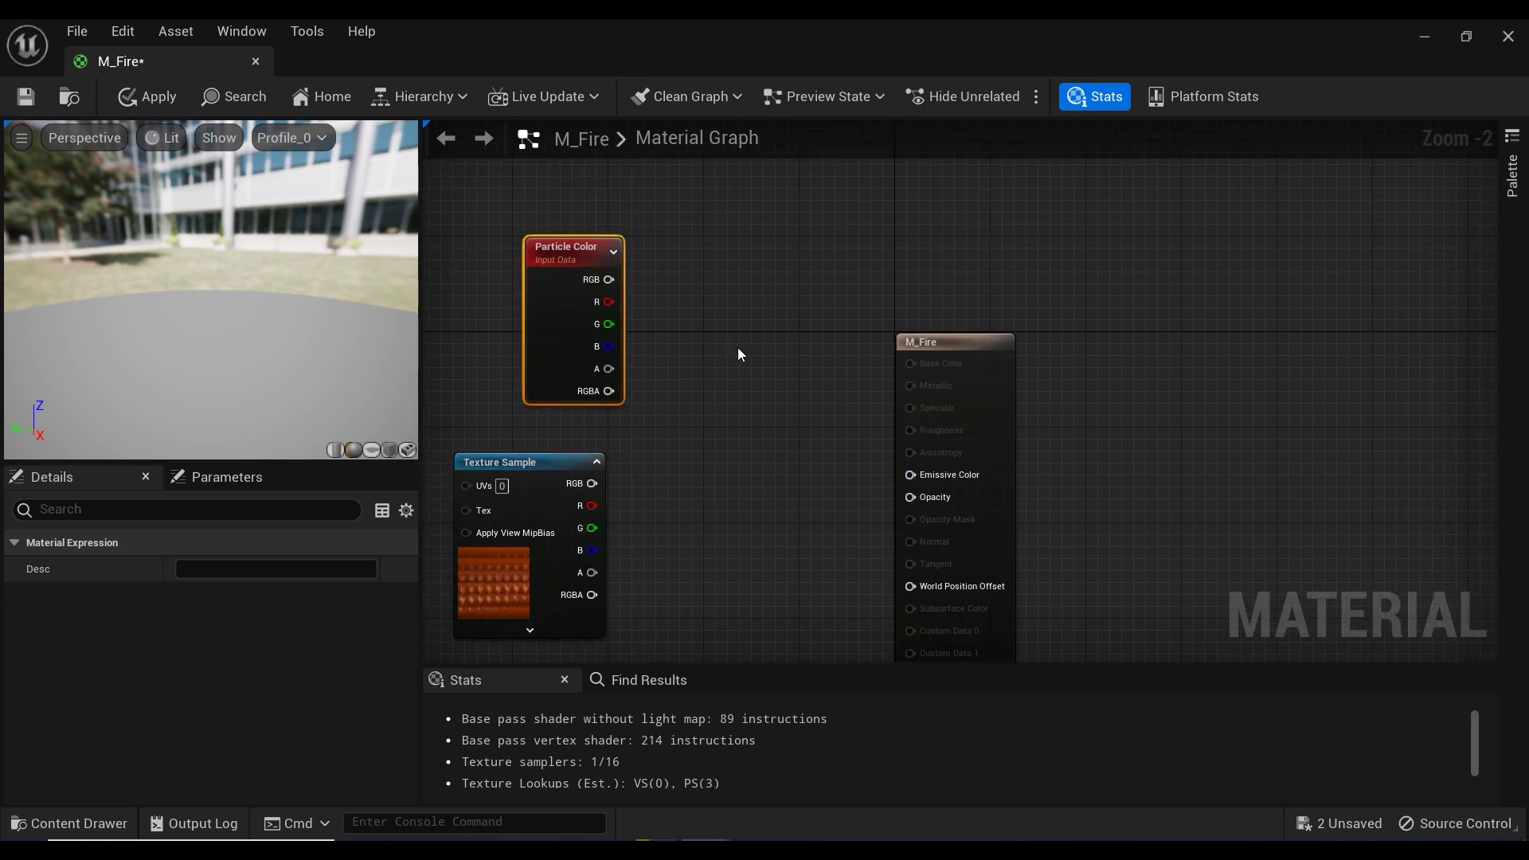
Add a Multiply node combining the Particle Color RGB with the texture RGB, and feed it into Emissive Color.
click(738, 347)
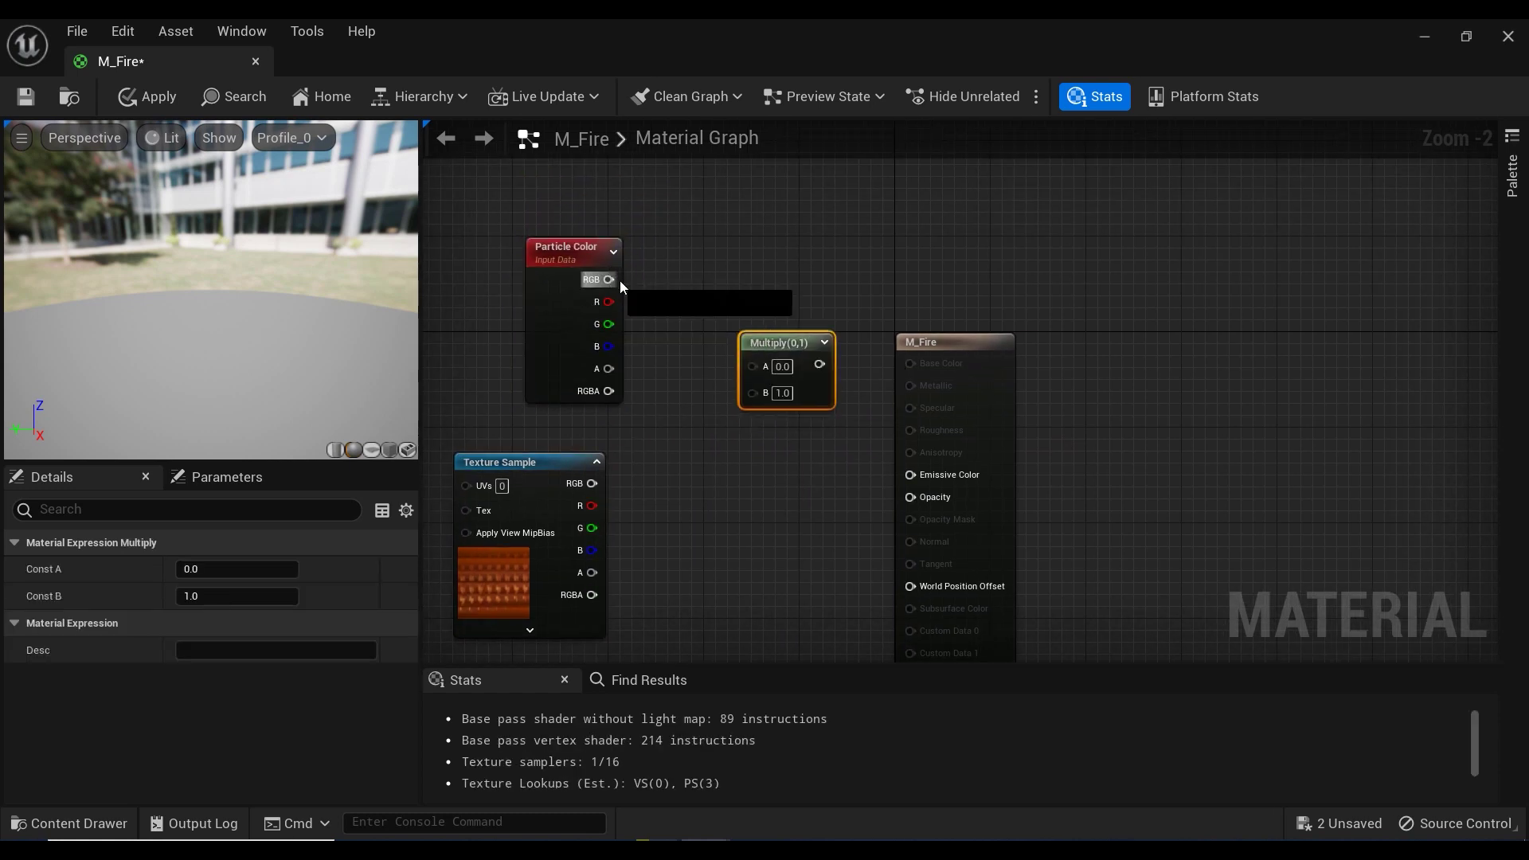
drag(629, 283, 747, 363)
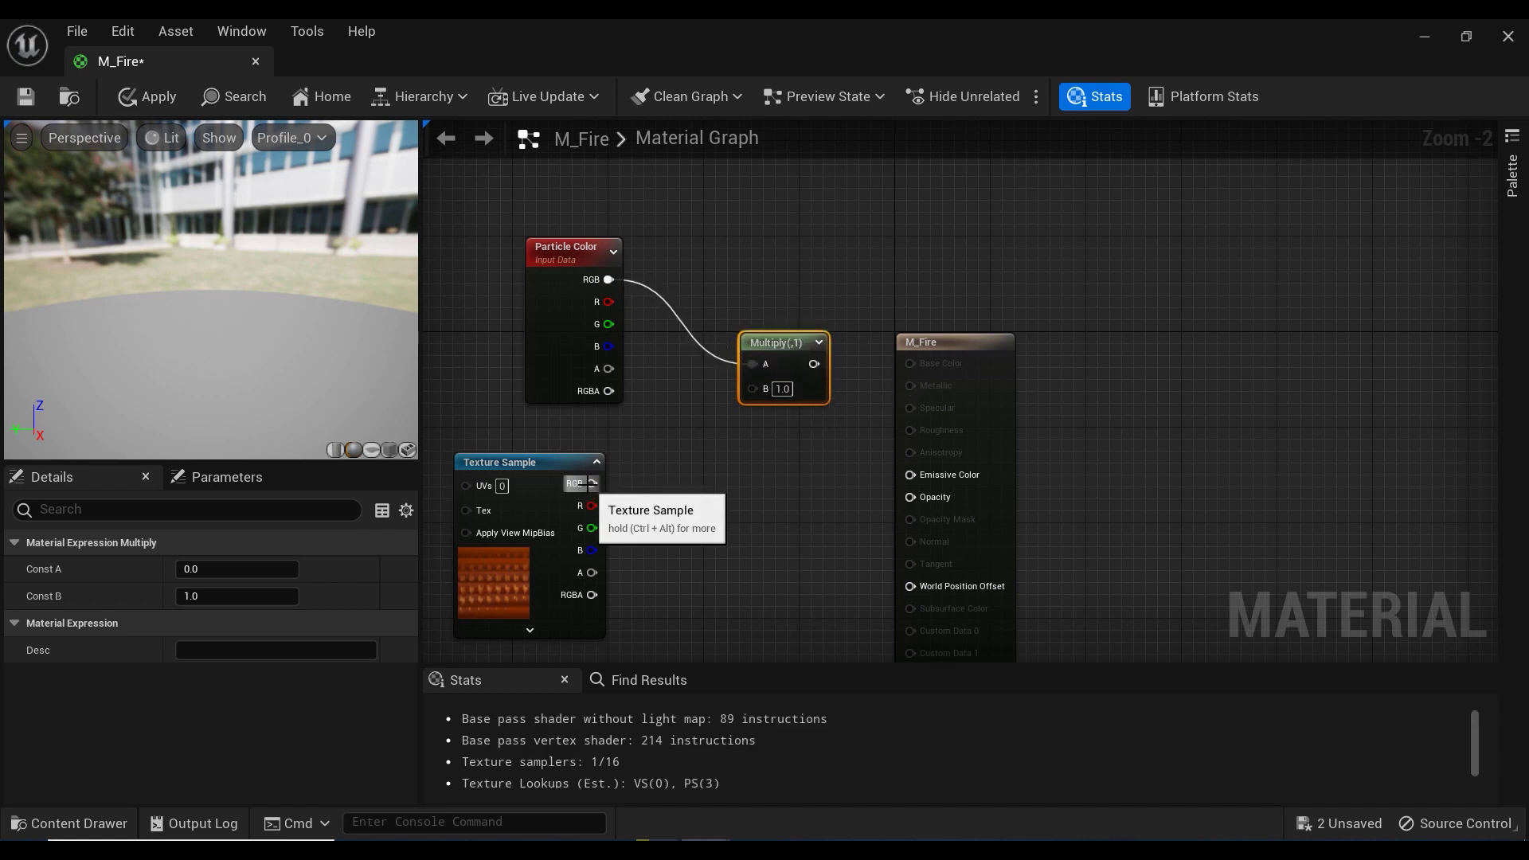
drag(590, 484, 919, 471)
right_drag(701, 548, 743, 492)
Multiply the Particle Color alpha by the texture alpha into Opacity with a second Multiply node, and apply and close the material.
key(ctrl+d)
drag(759, 542, 730, 386)
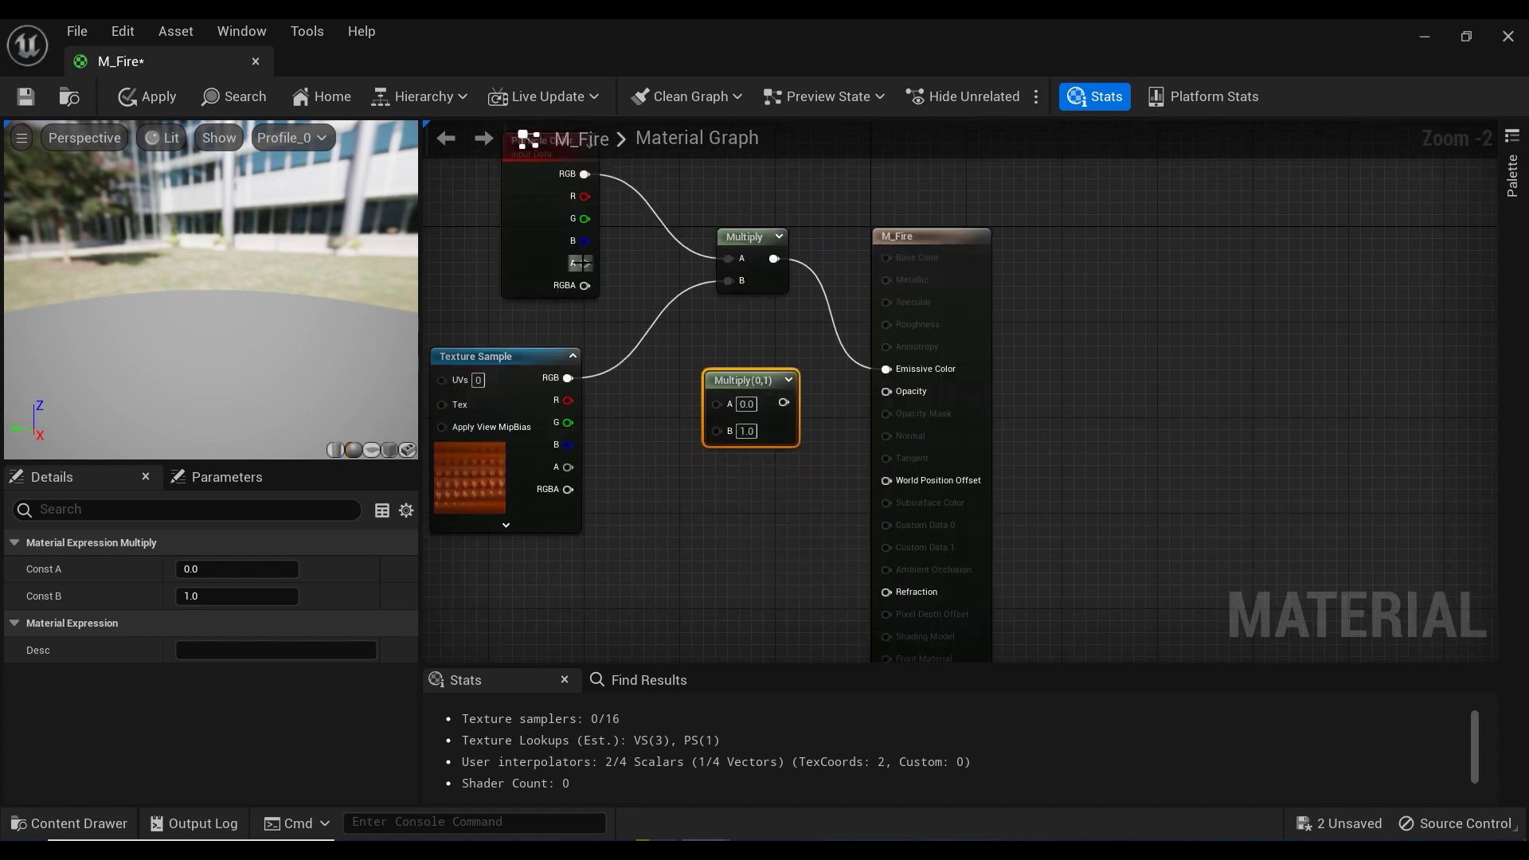
drag(581, 264, 716, 404)
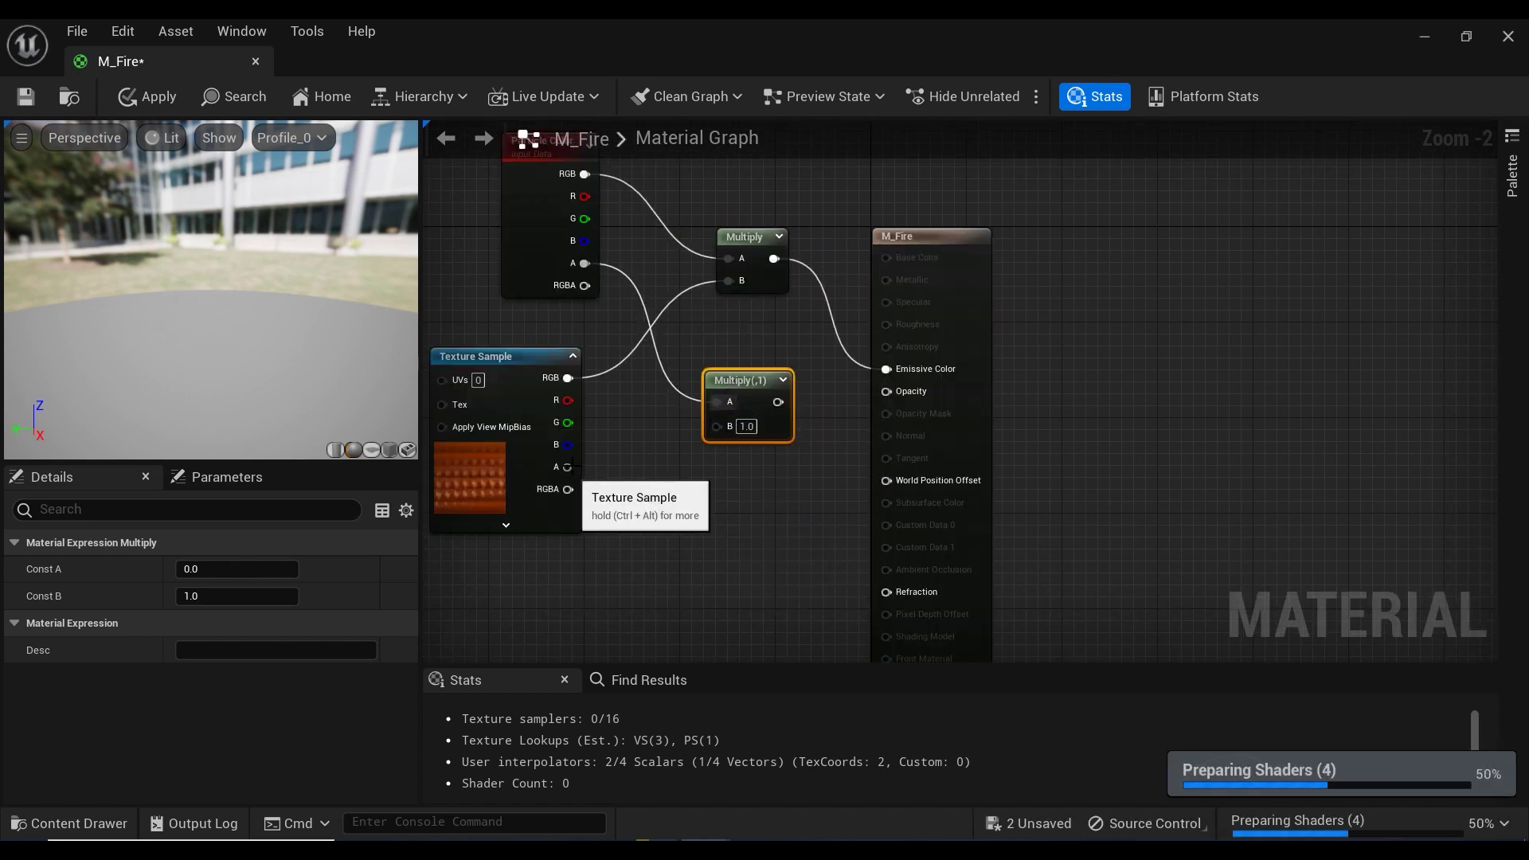
drag(567, 467, 887, 391)
right_drag(829, 444, 880, 499)
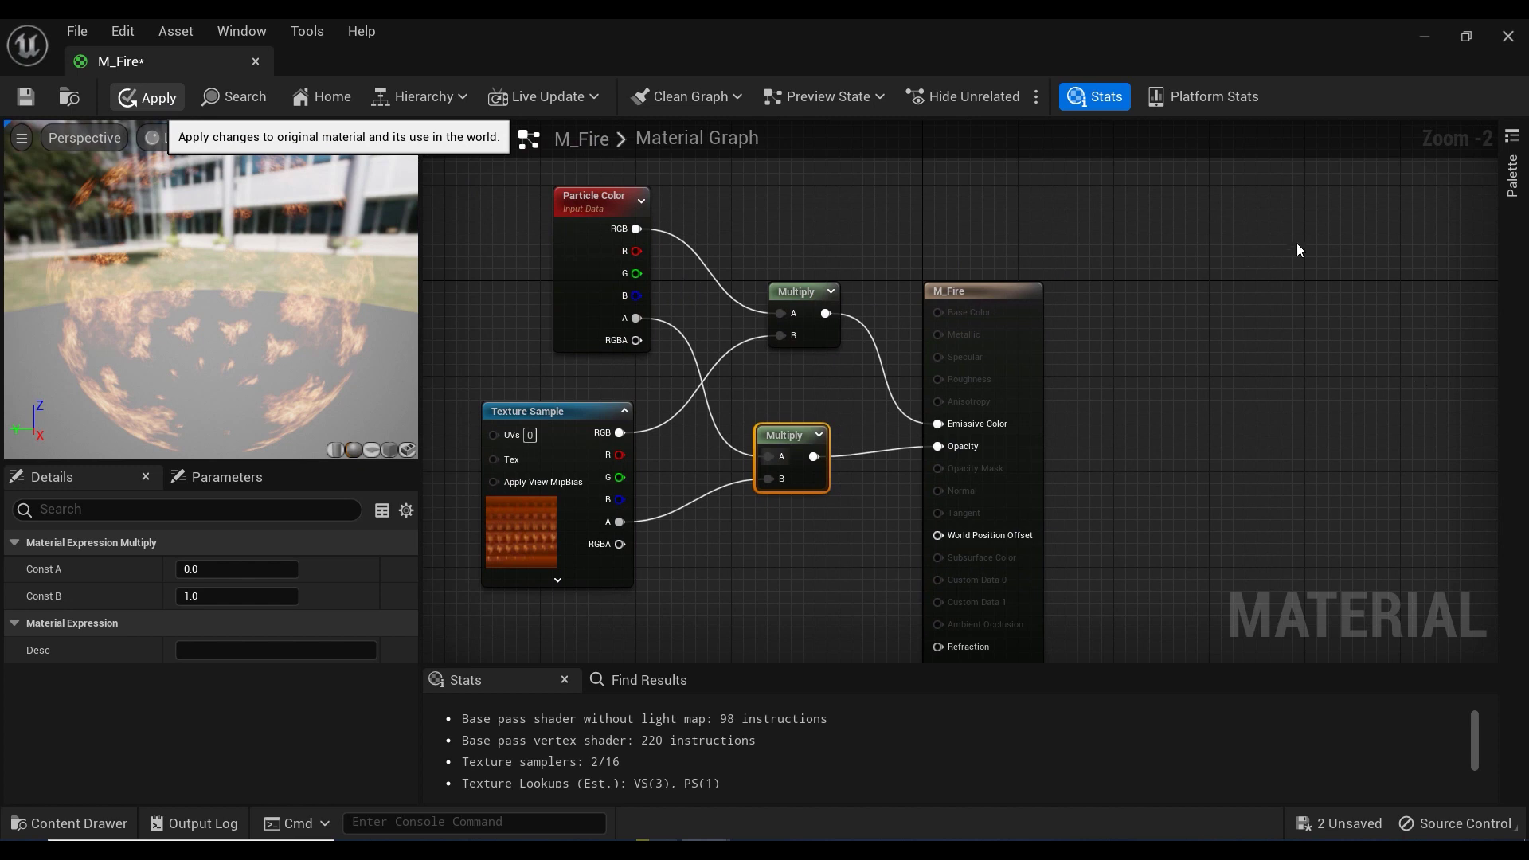
click(147, 97)
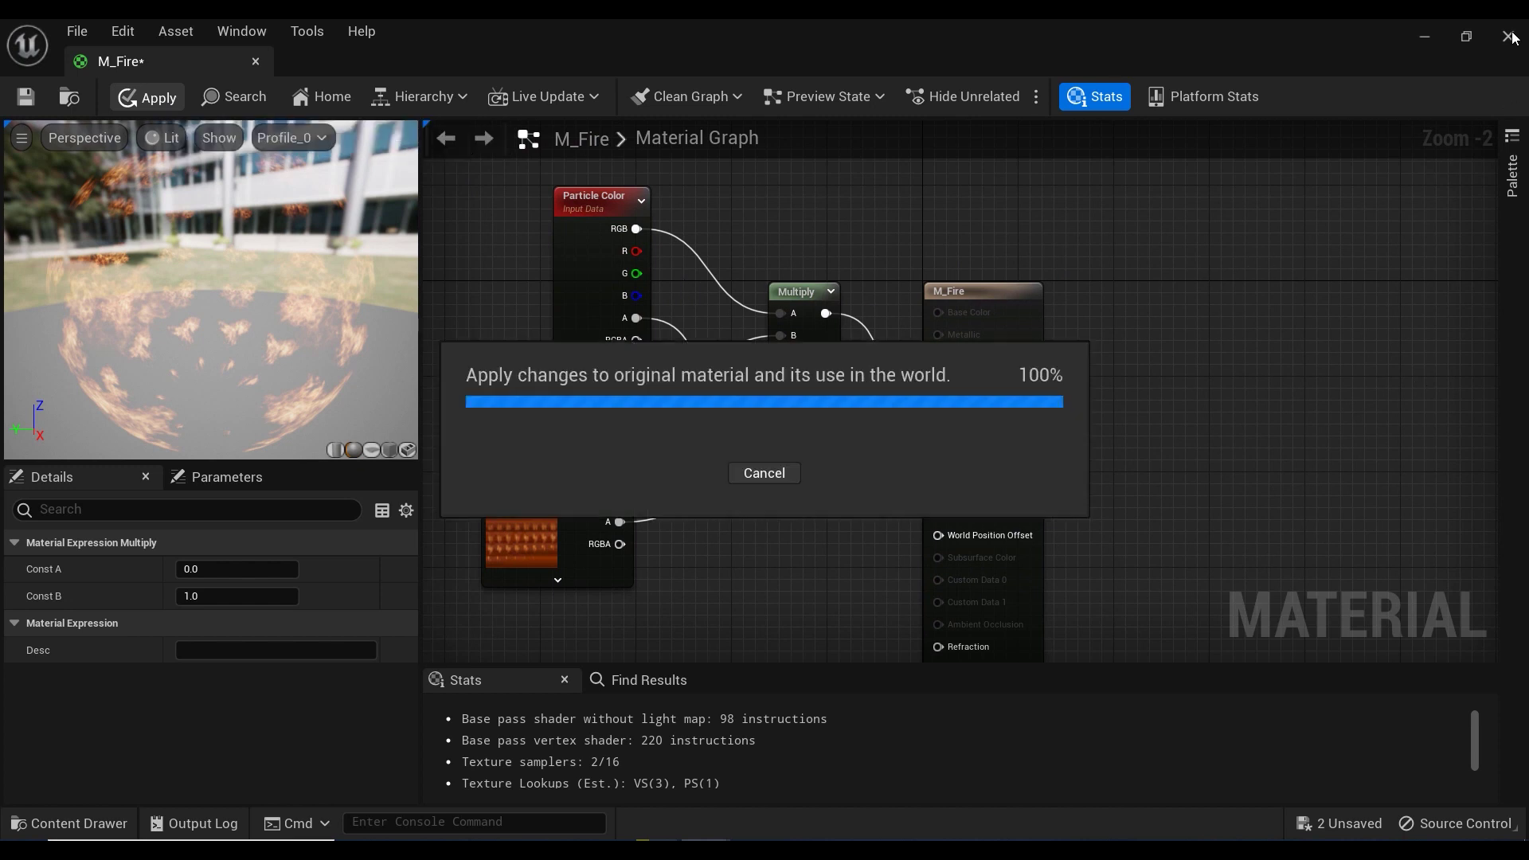
click(1509, 37)
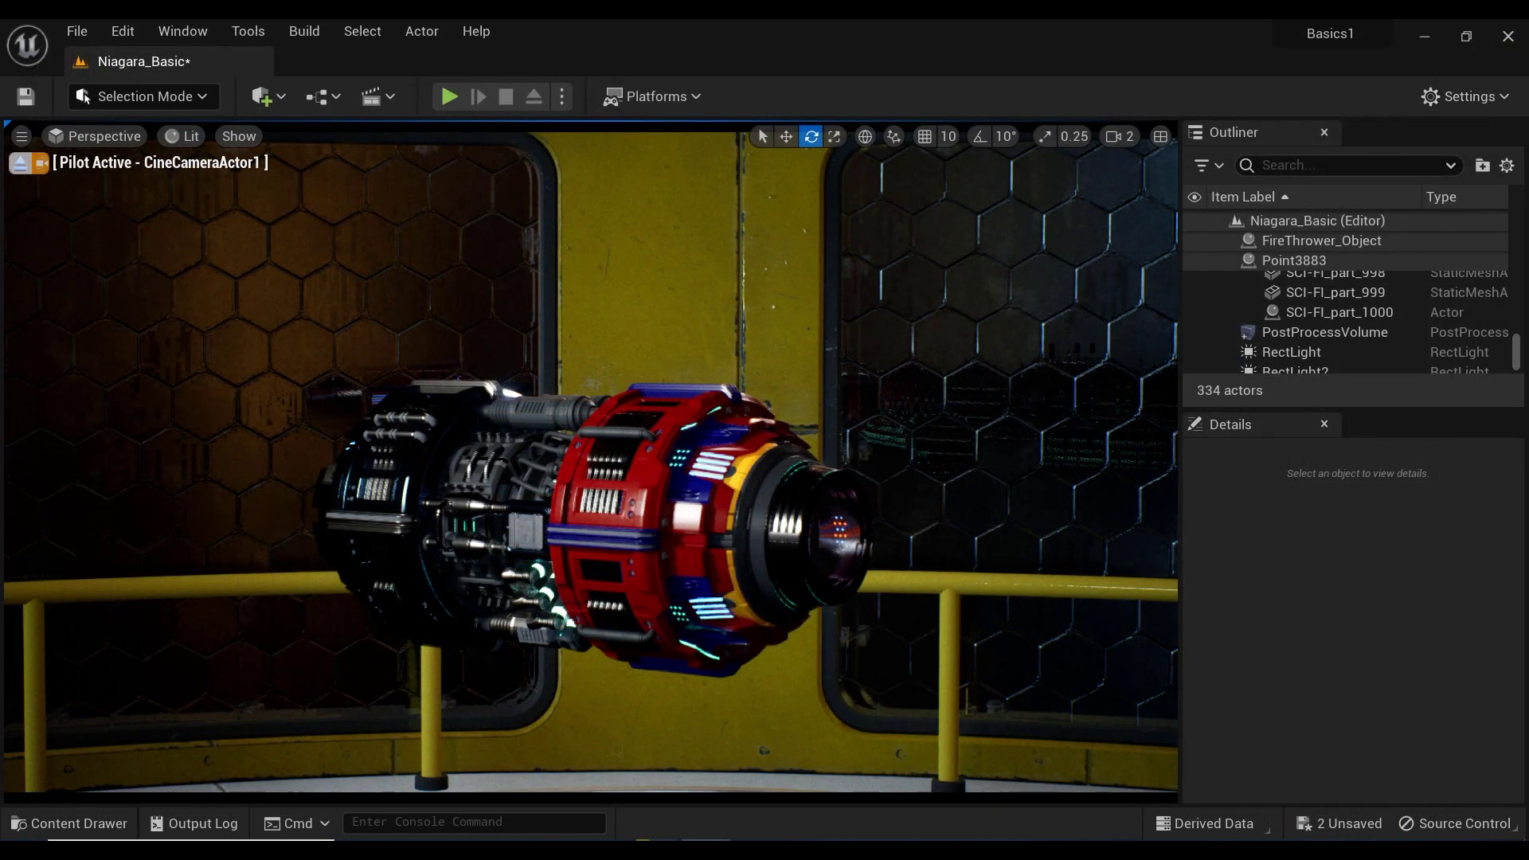
Start a new Niagara System in the Niagara_Basics Fire folder and continue to its emitter templates.
key(ctrl+space)
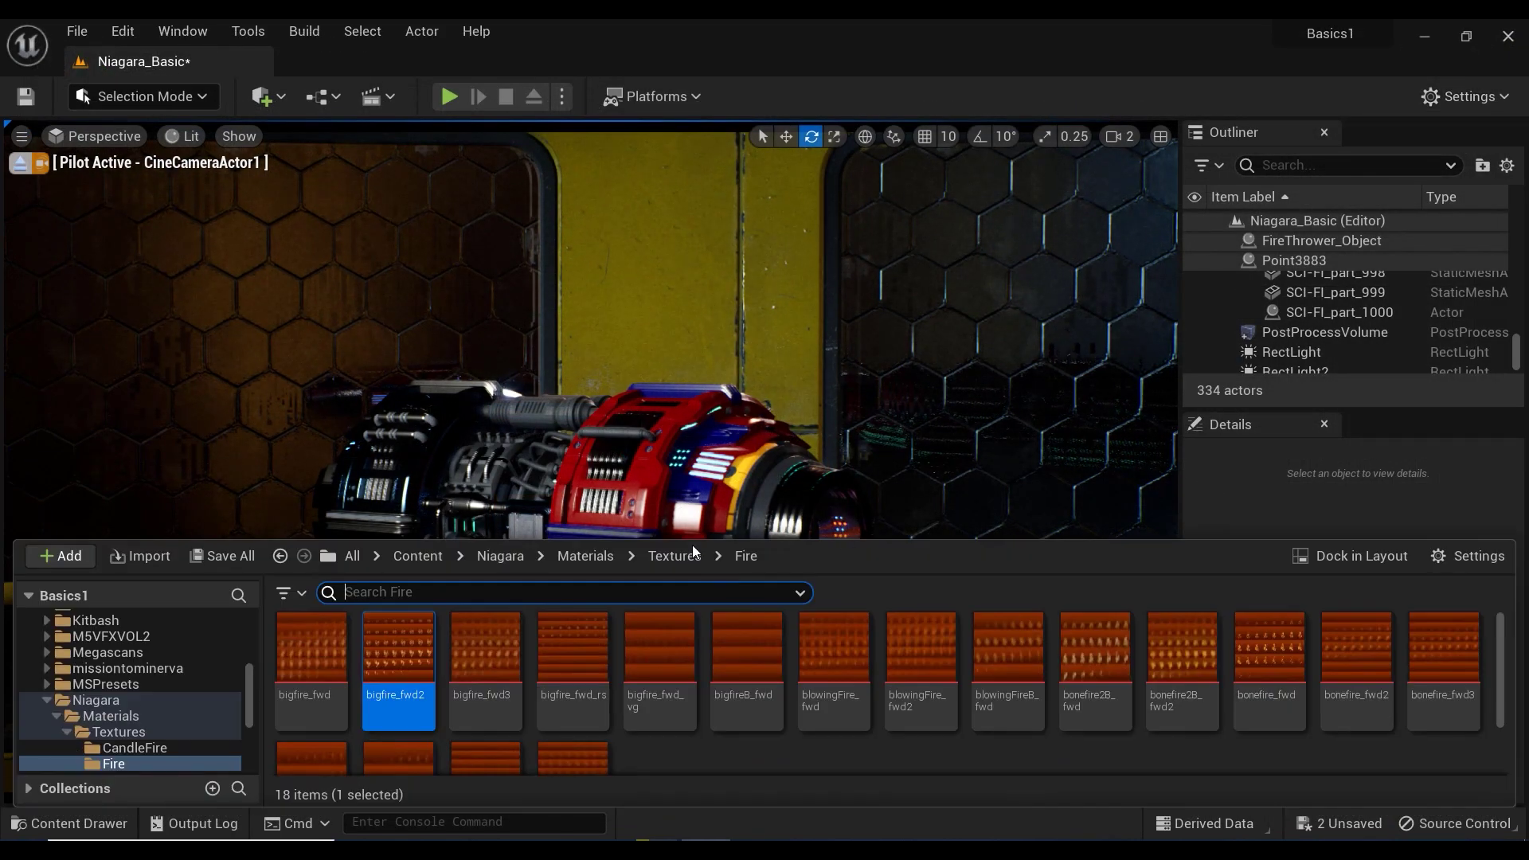
click(502, 557)
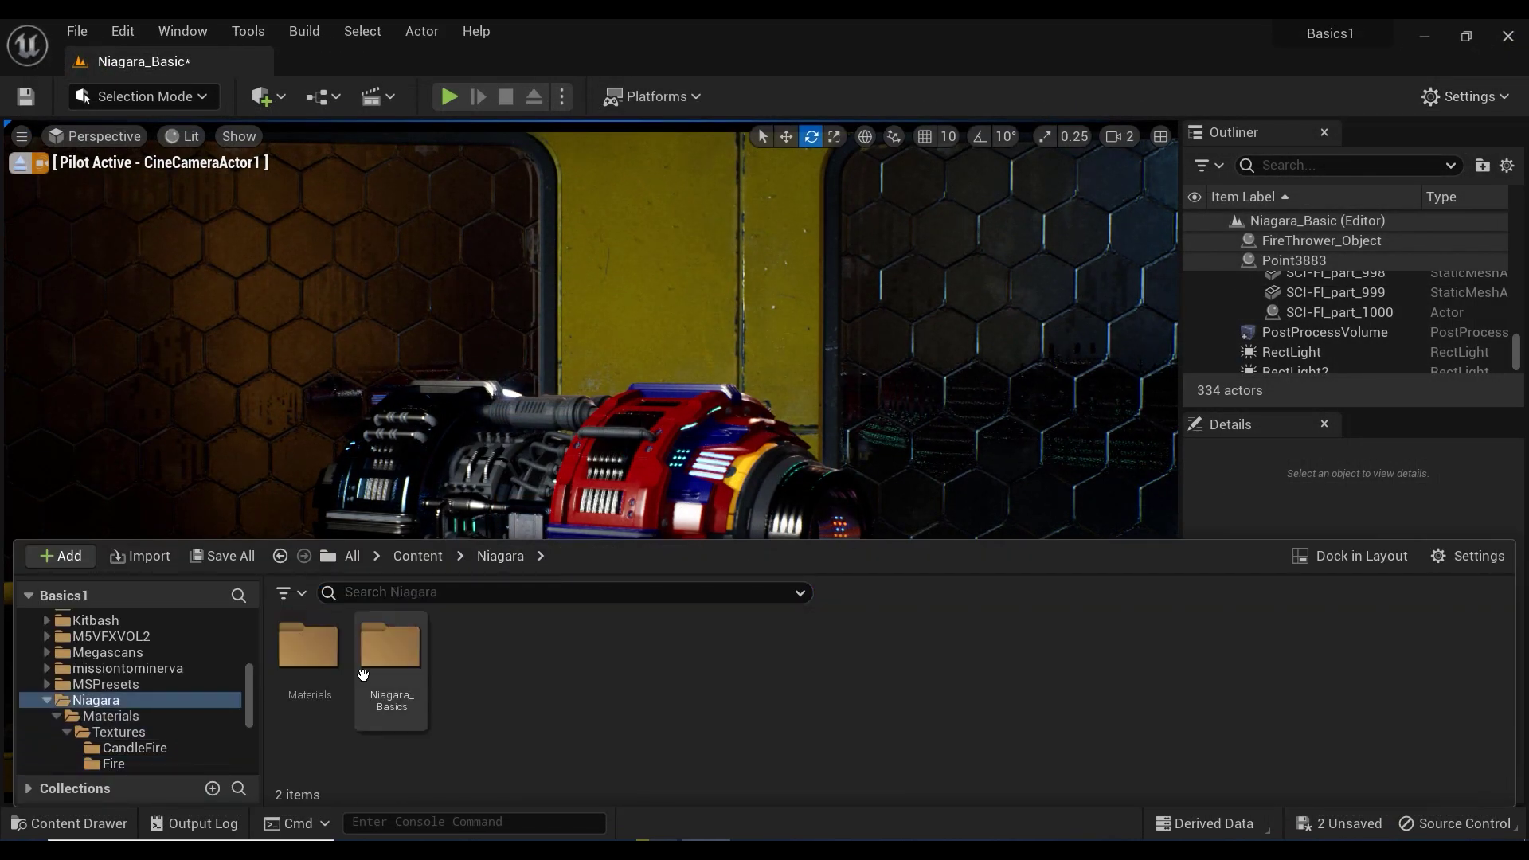
double_click(388, 645)
double_click(390, 645)
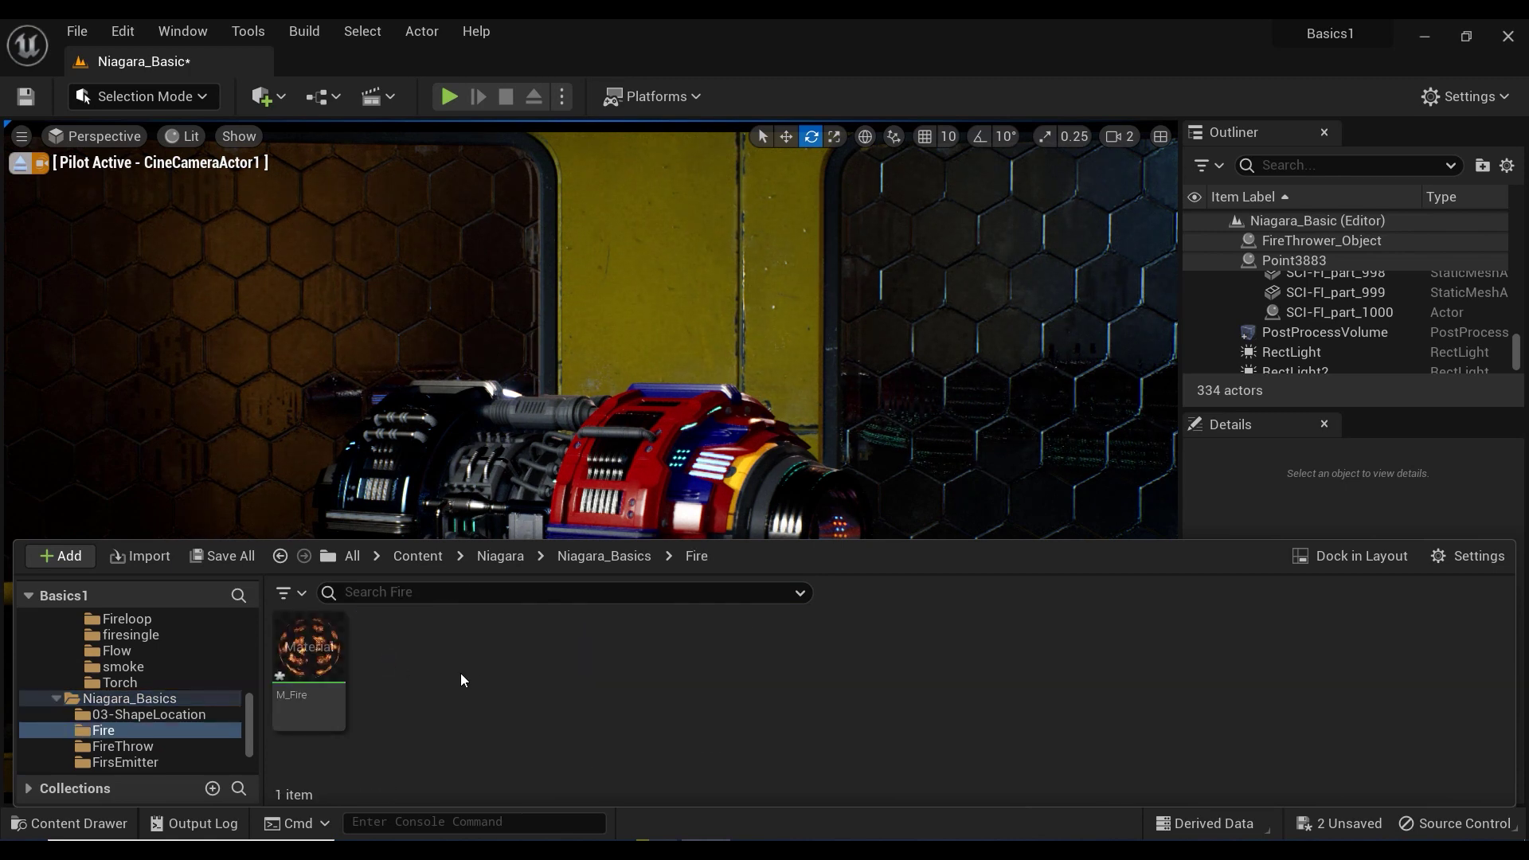
right_click(480, 676)
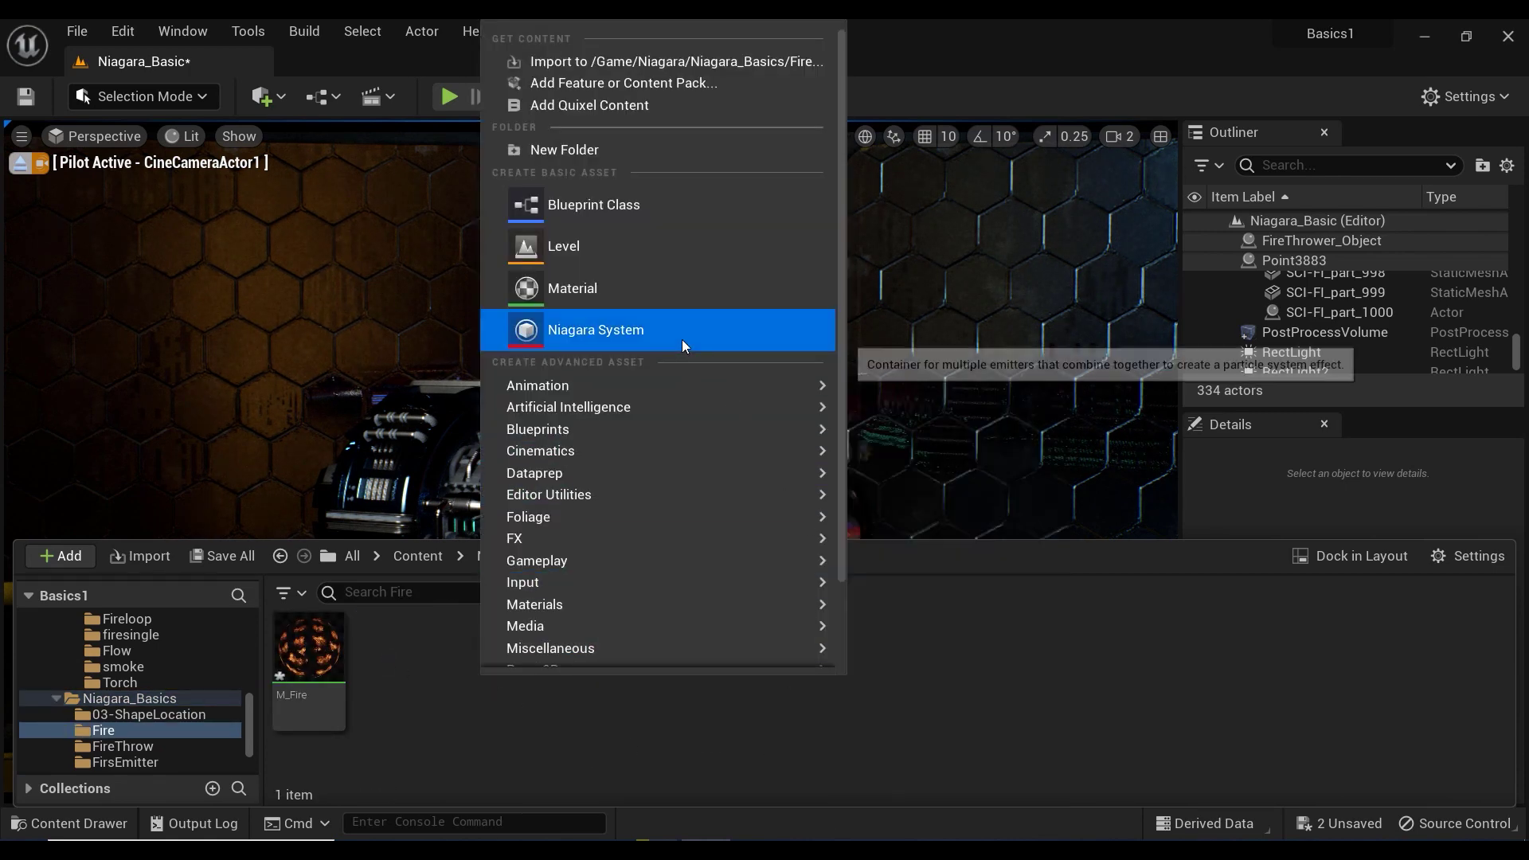
click(681, 334)
click(772, 757)
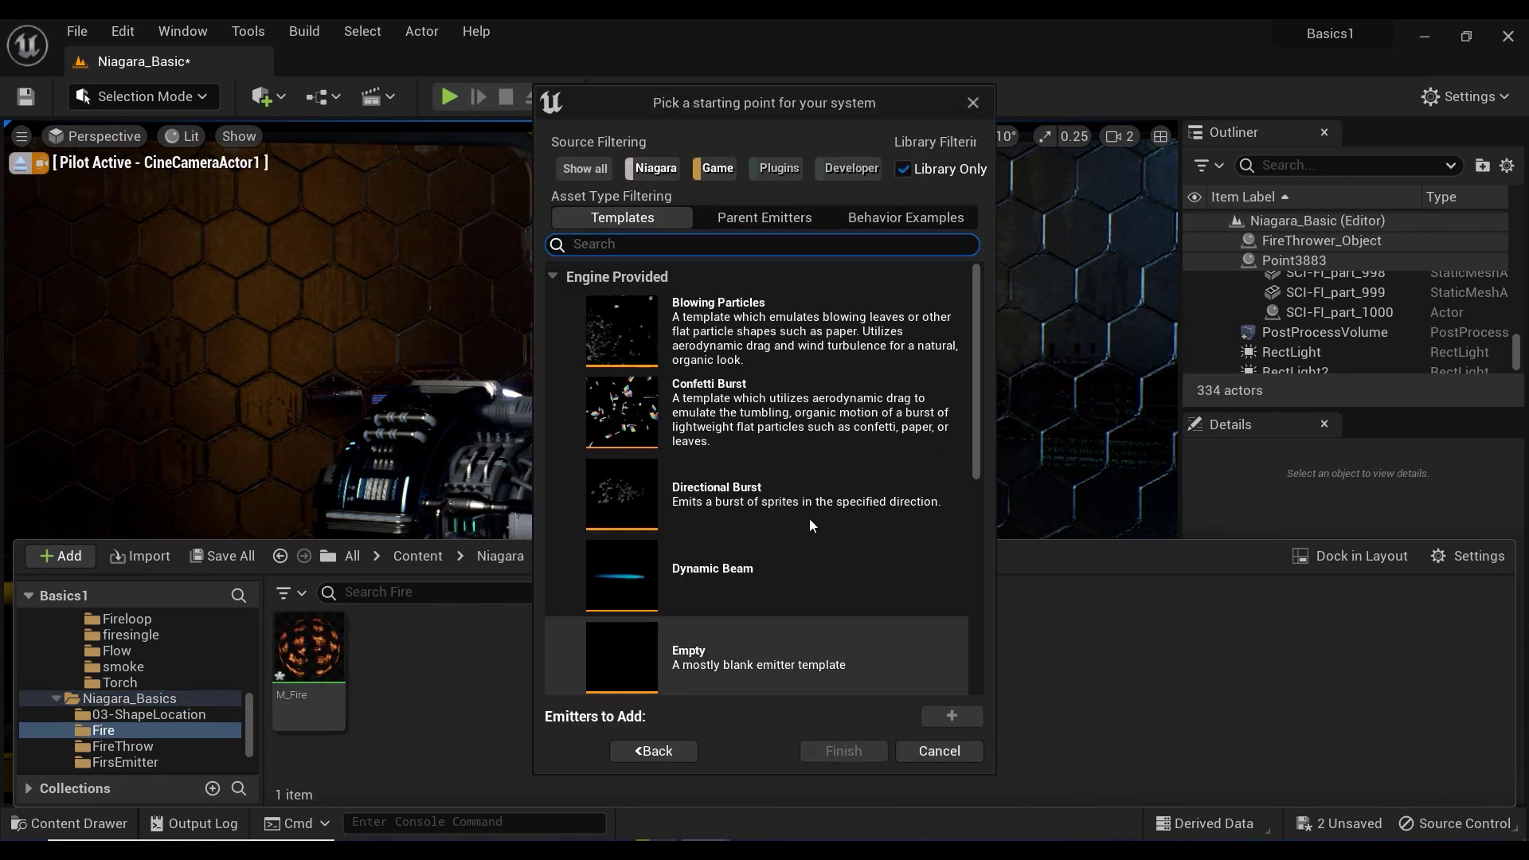
Add the Simple Sprite Burst template as the system's emitter and finish creating the system.
scroll(814, 510, down, 2)
scroll(814, 510, down, 5)
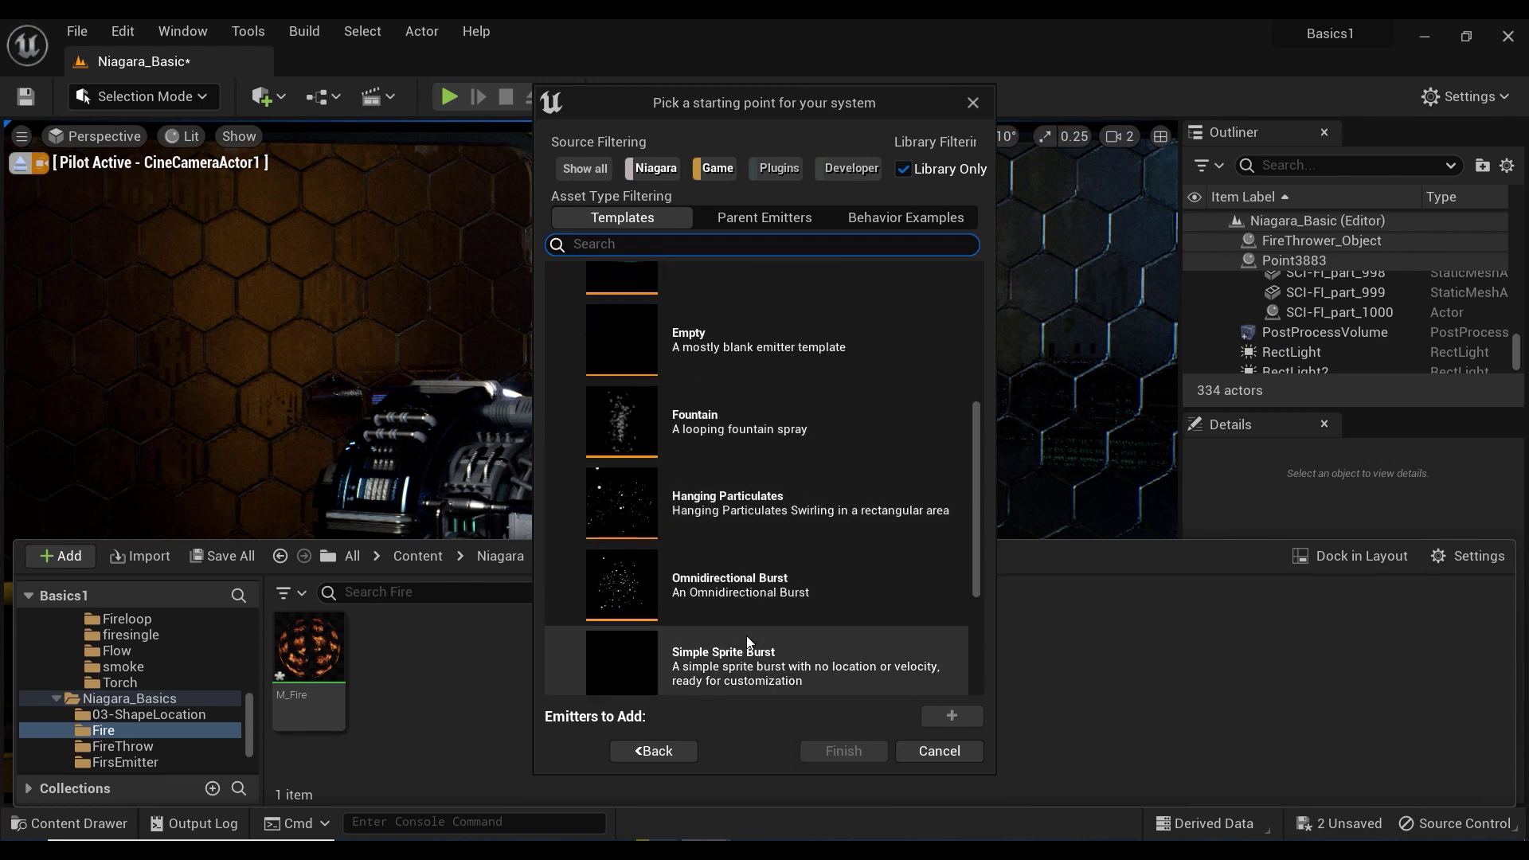
click(762, 435)
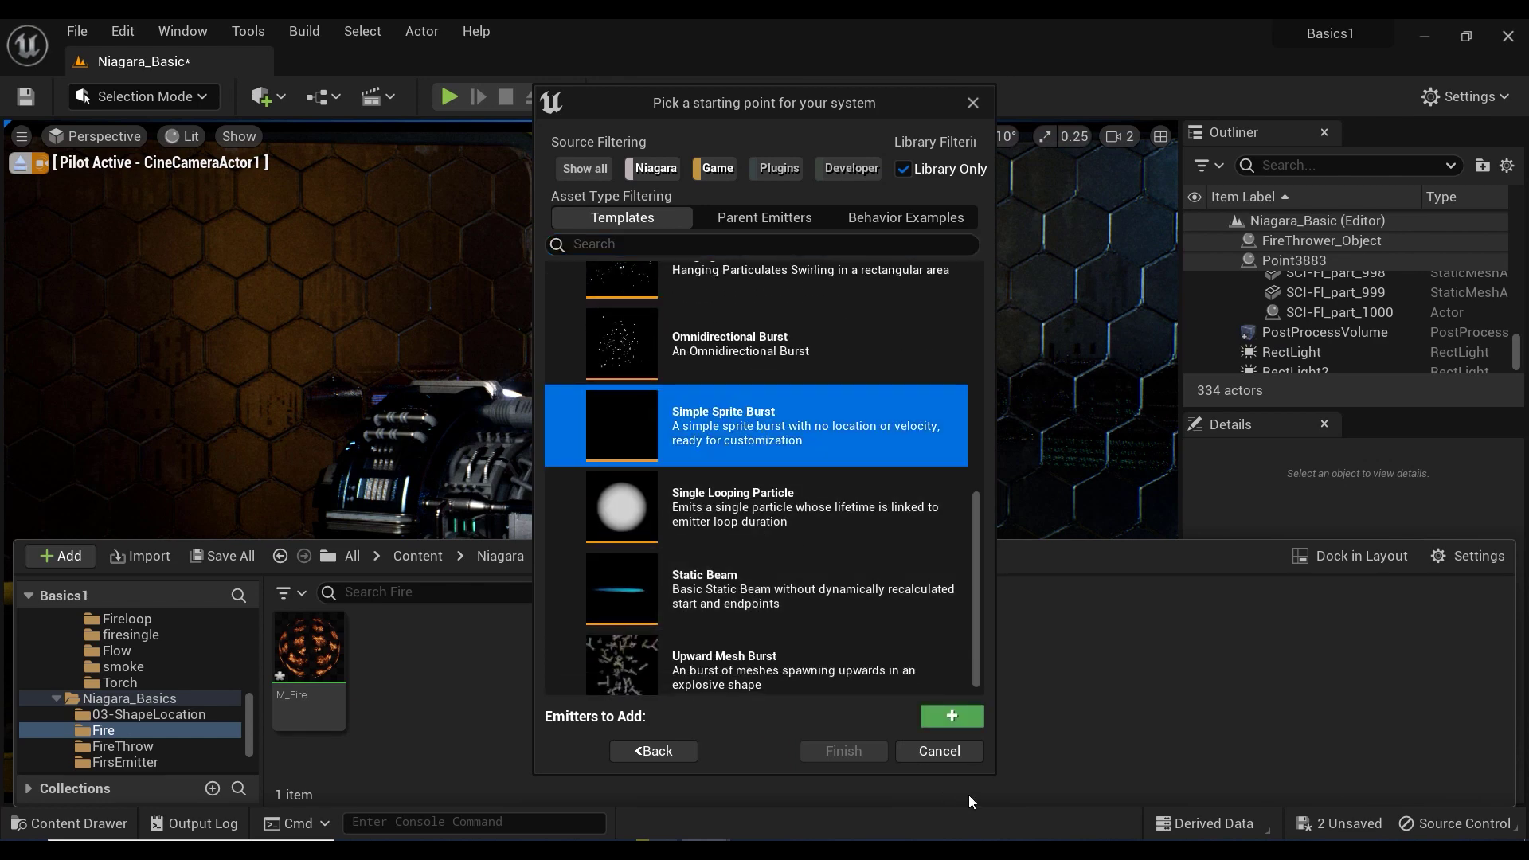
click(973, 716)
click(837, 749)
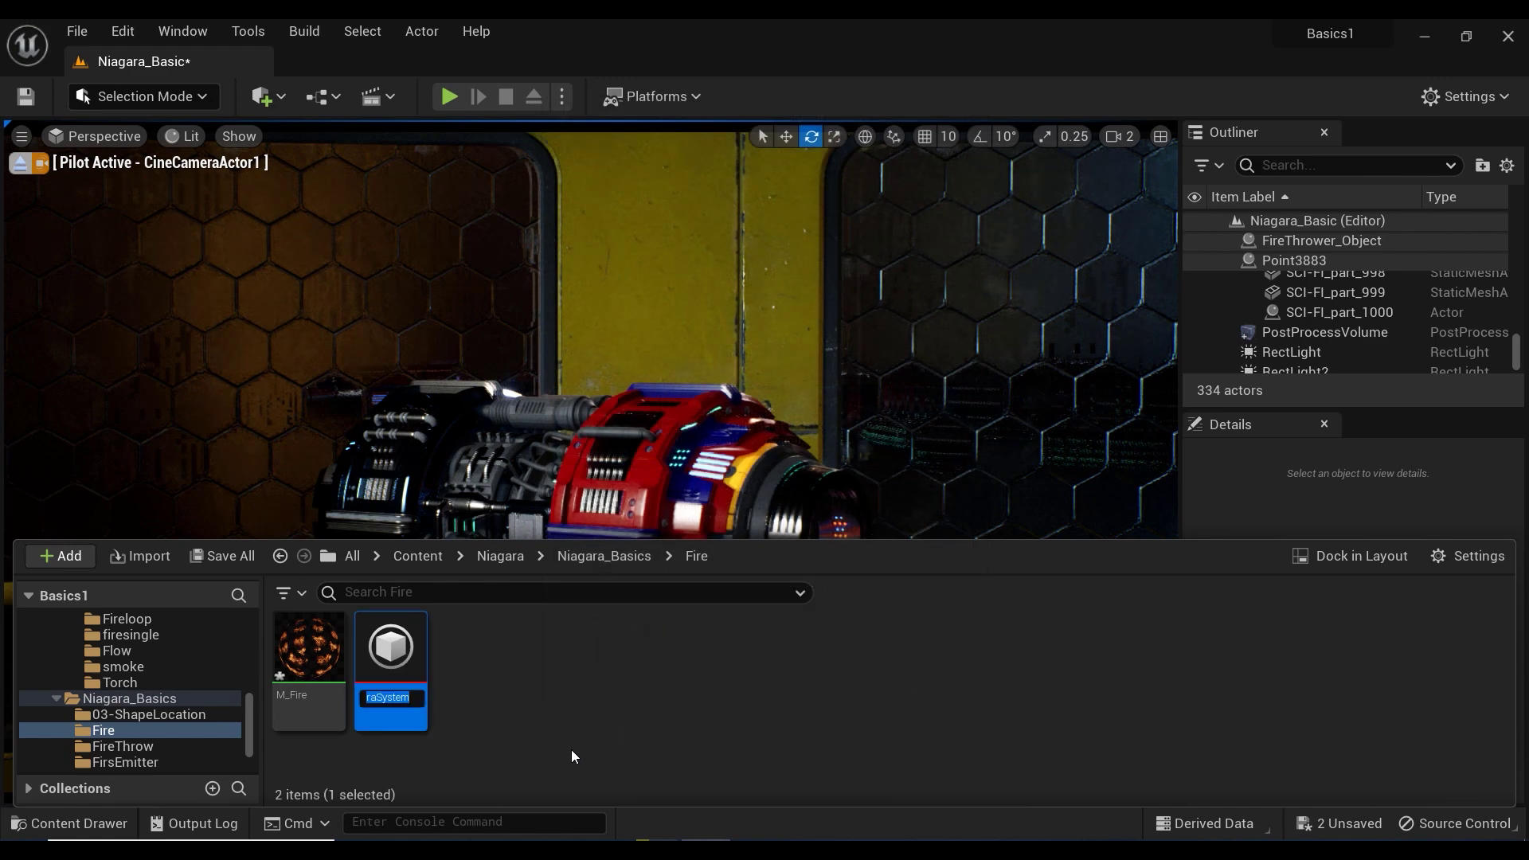
Name the new Niagara System NS_Fire and open it for editing.
text(NS_Fire)
key(Return)
double_click(409, 704)
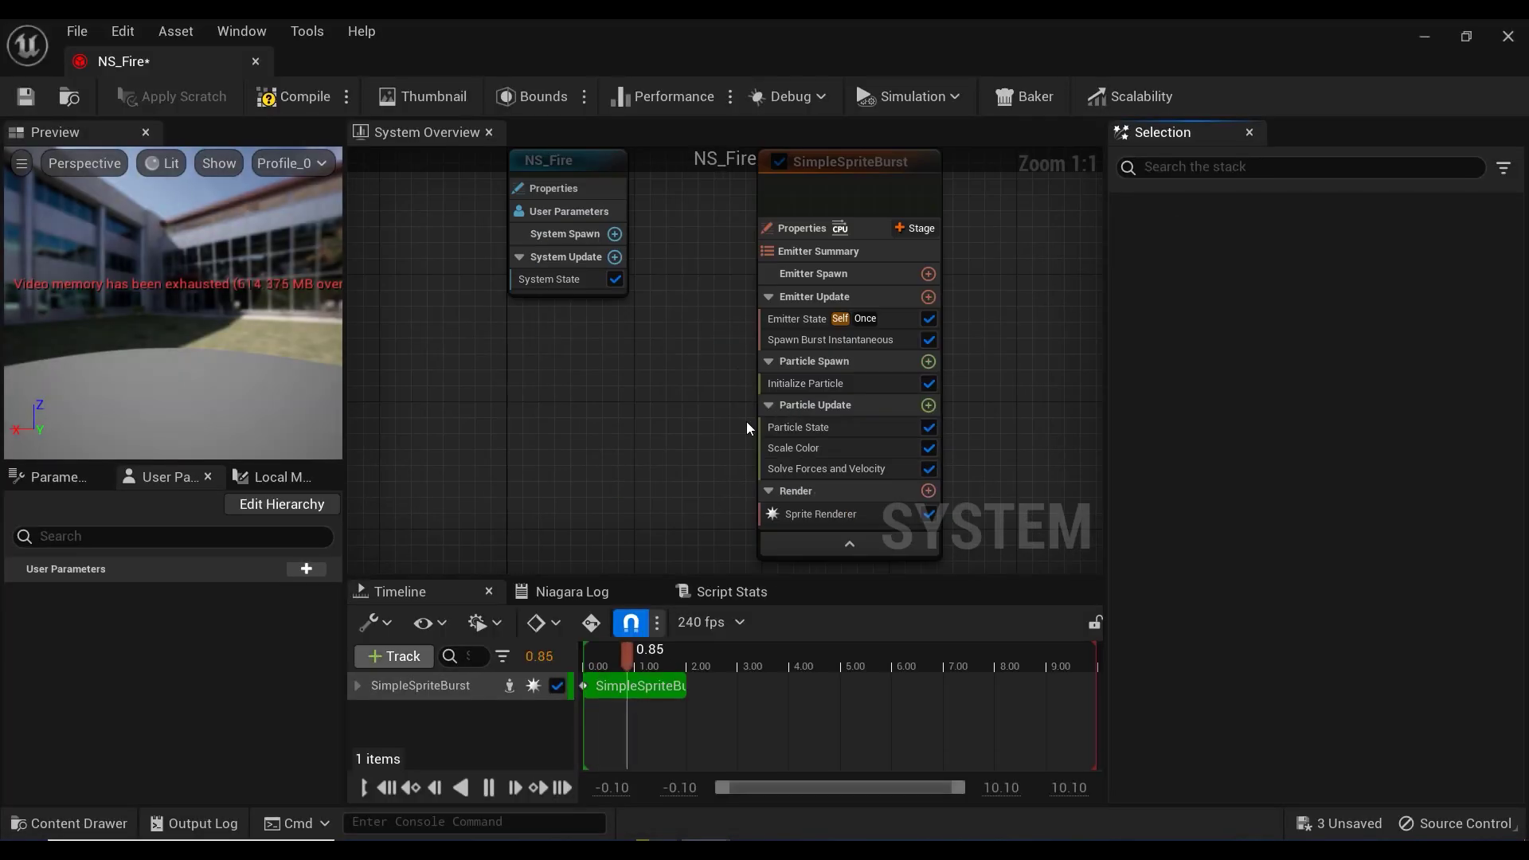
Assign the M_Fire material to the Sprite Renderer of the SimpleSpriteBurst emitter.
right_drag(679, 341, 634, 361)
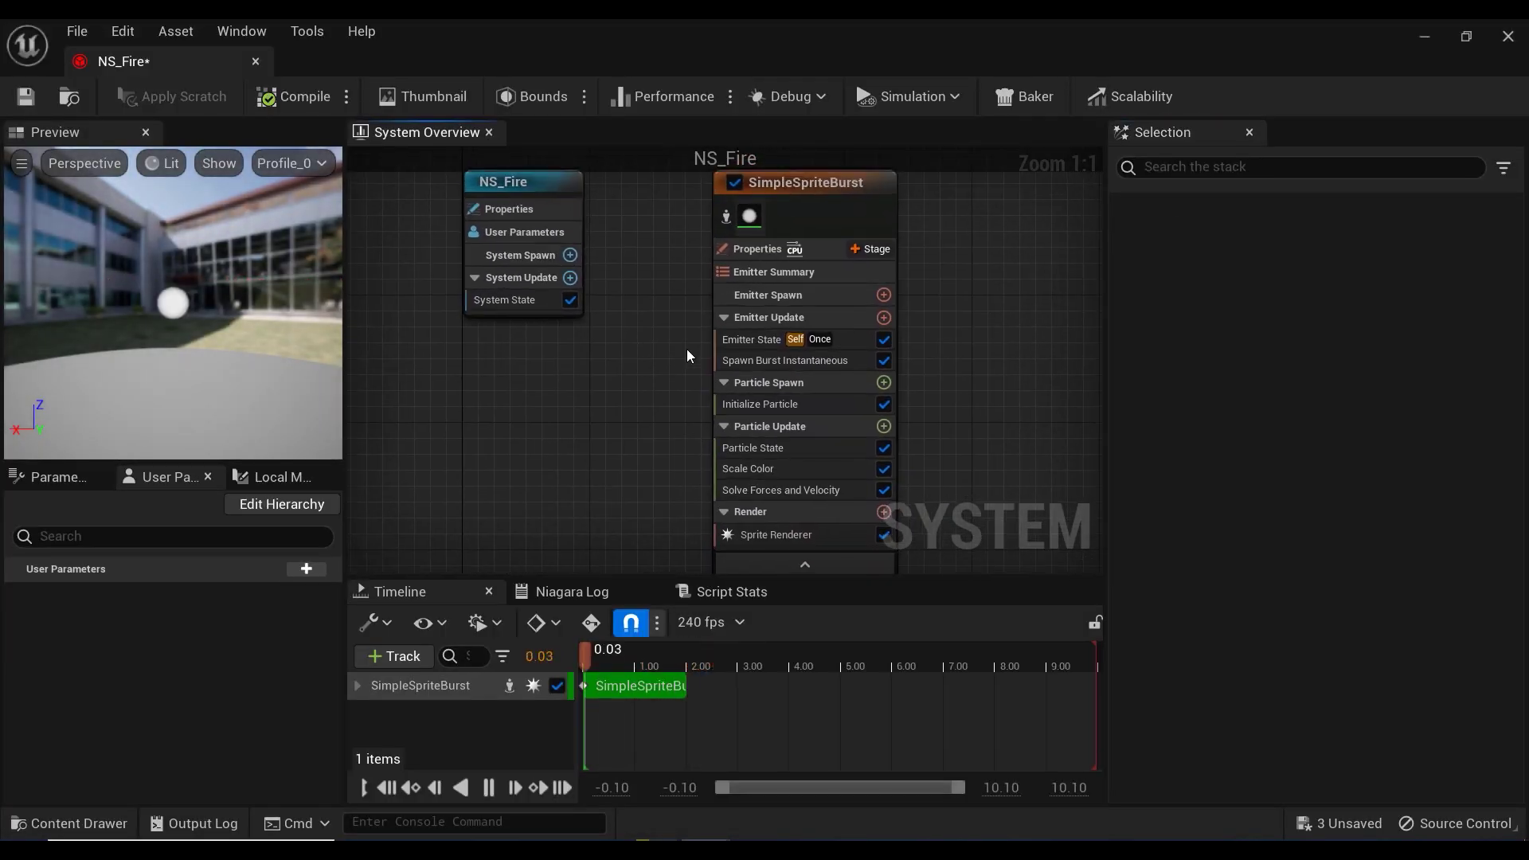
mouse_move(746, 216)
click(777, 534)
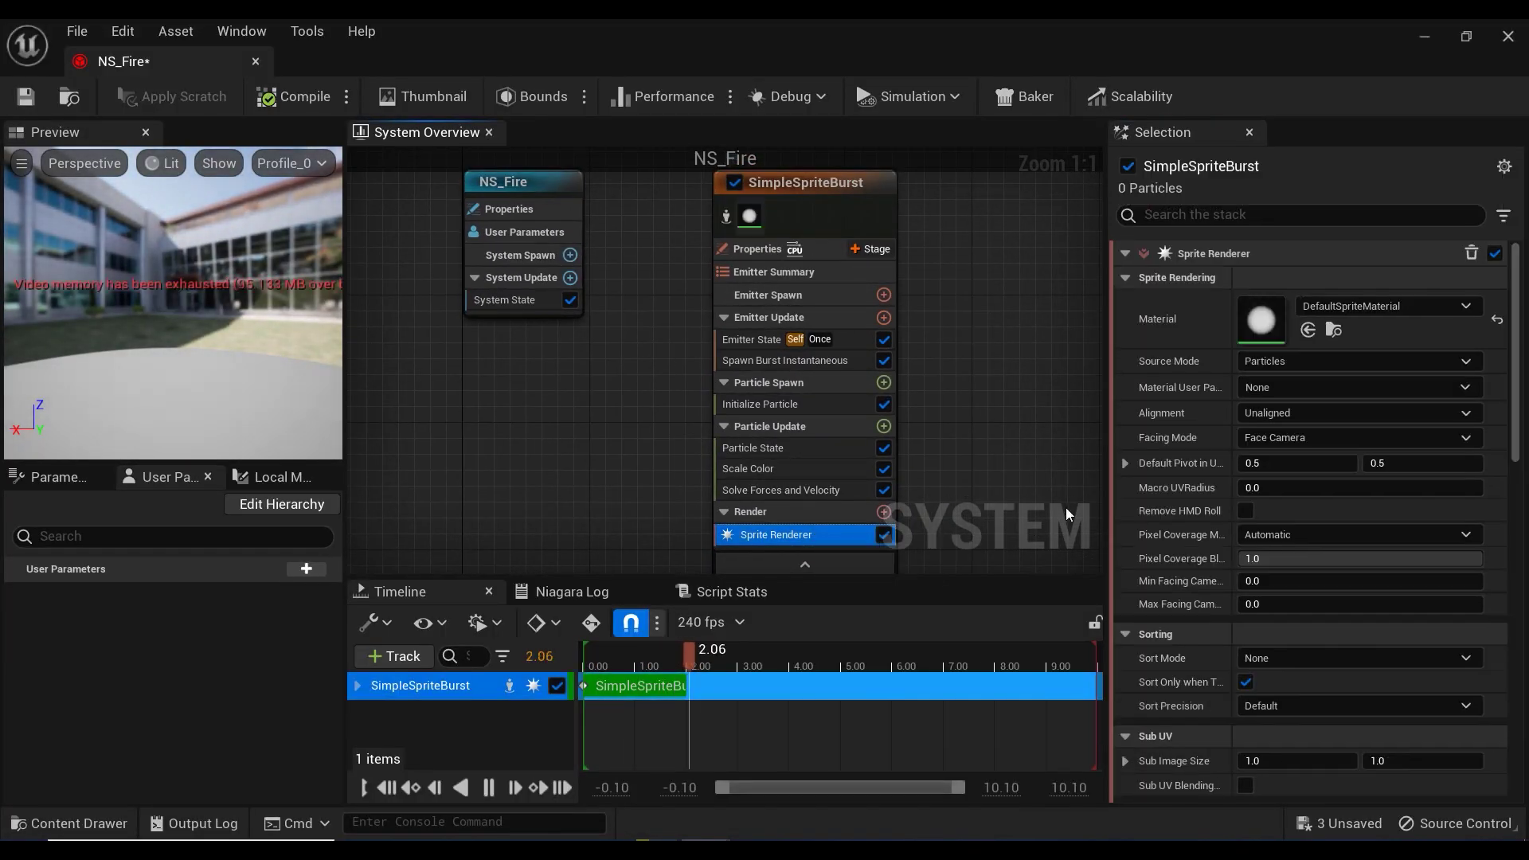
right_drag(1019, 459, 990, 443)
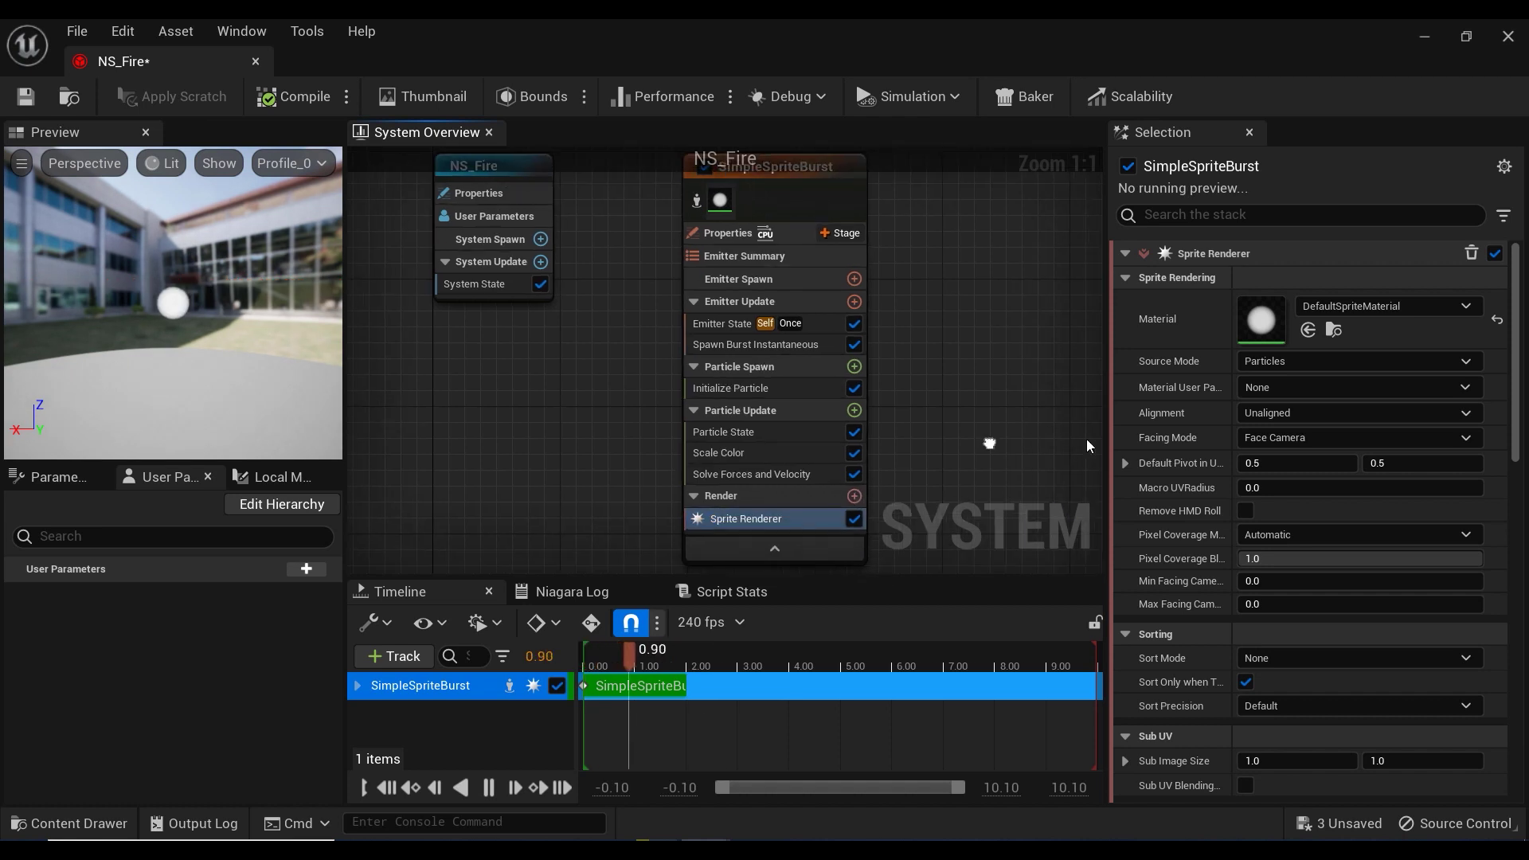
click(1333, 306)
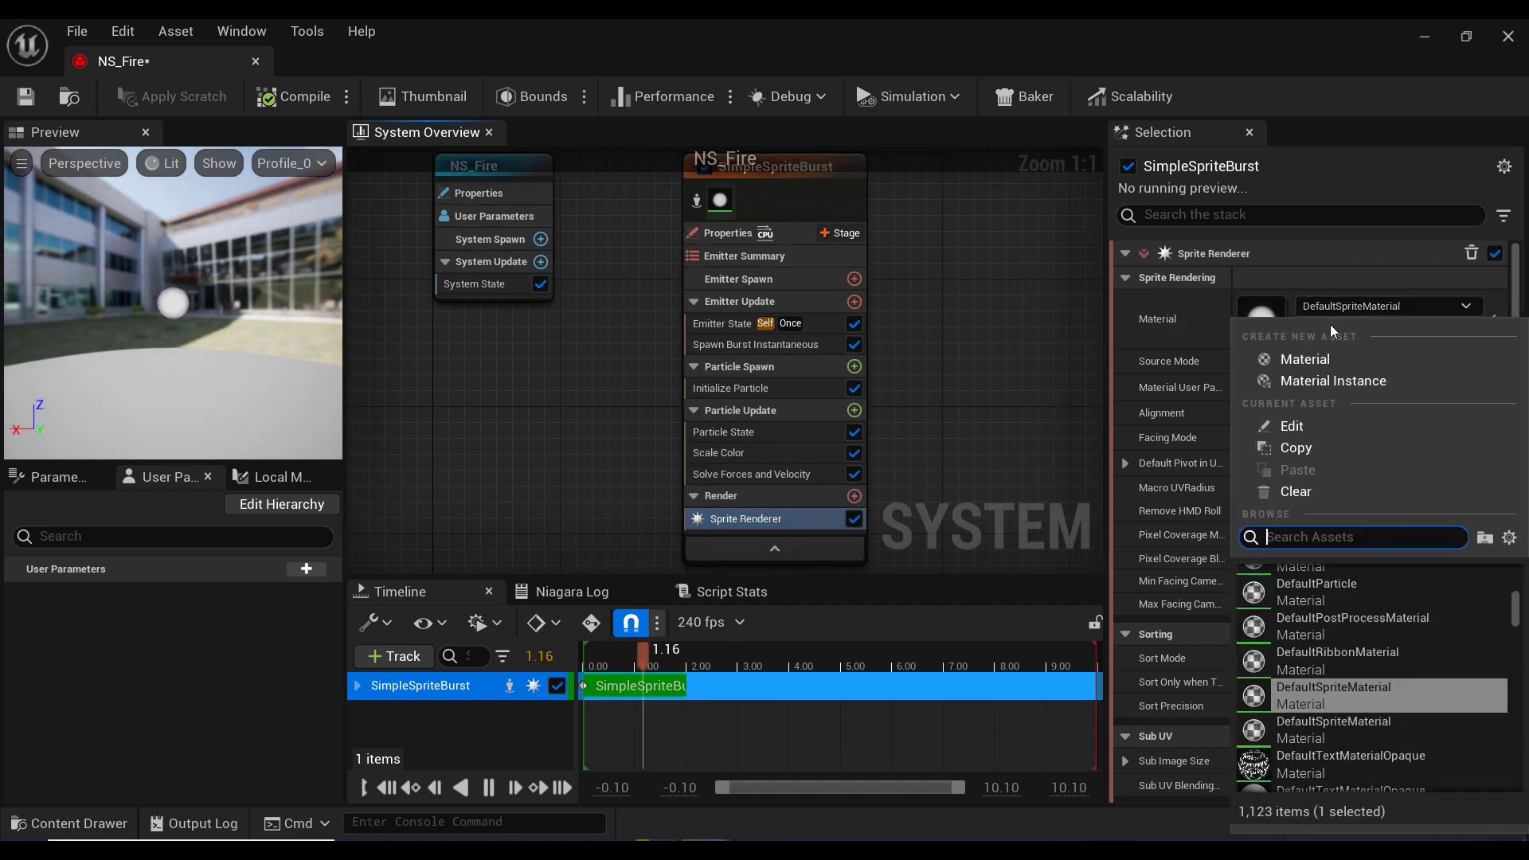
text(M_fire)
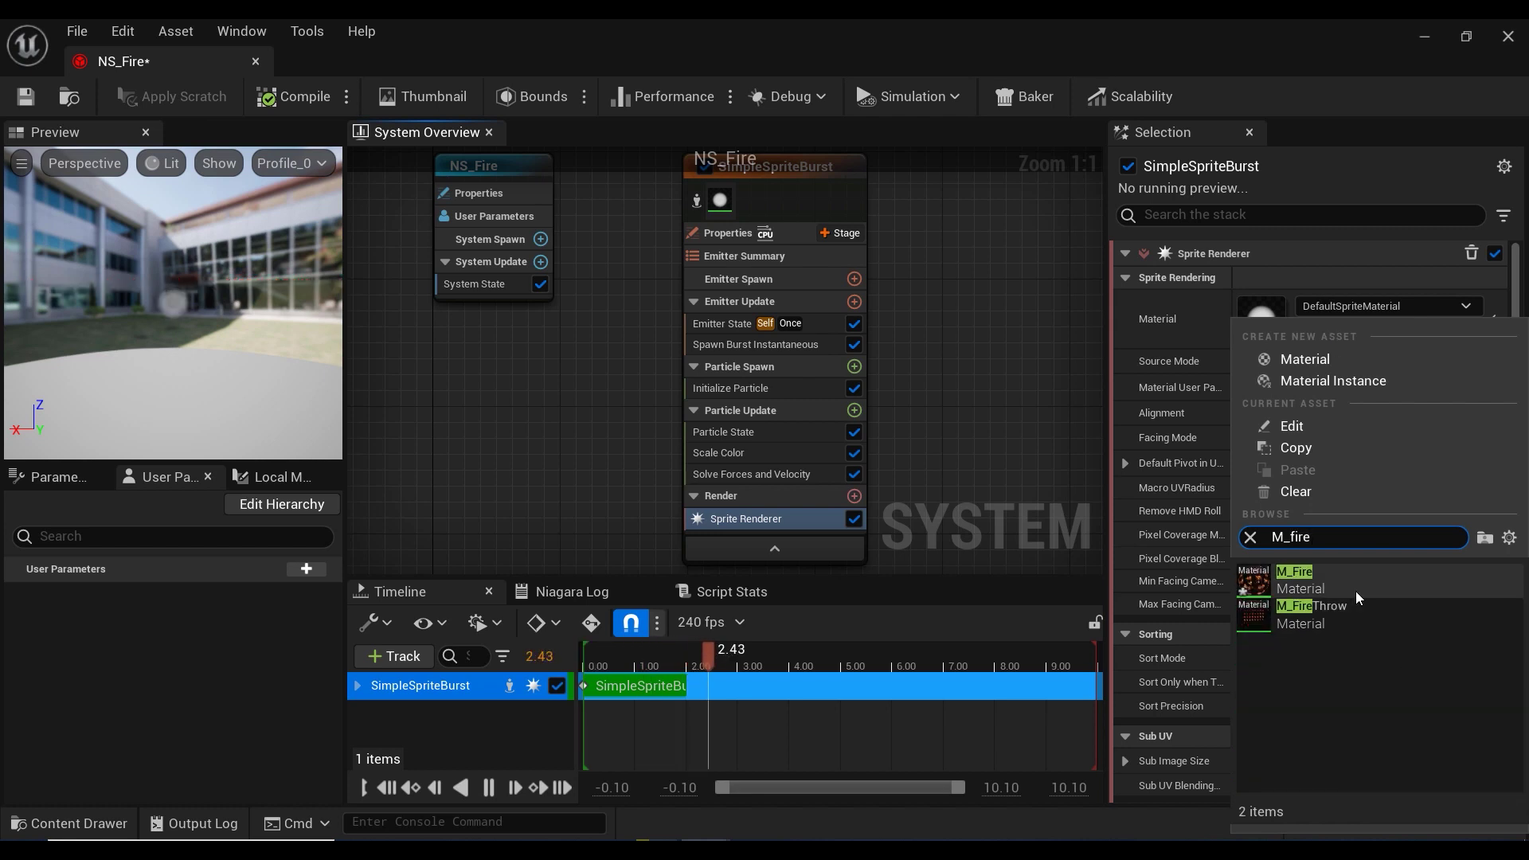
click(1306, 580)
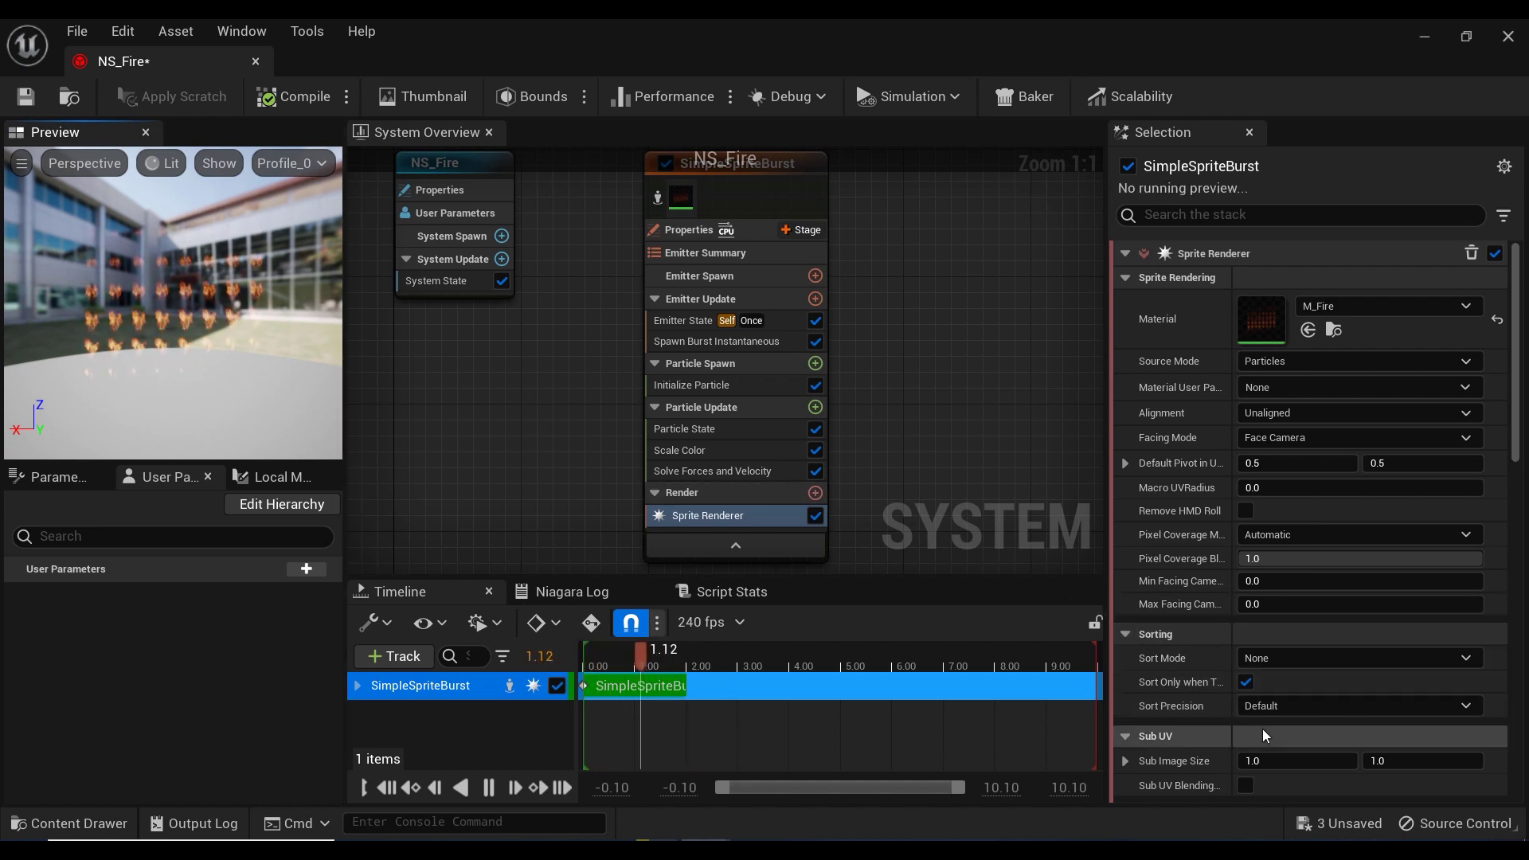
Set the Sprite Renderer's Sub Image Size to 8 by 8 and enable Sub UV Blending.
scroll(1249, 488, down, 5)
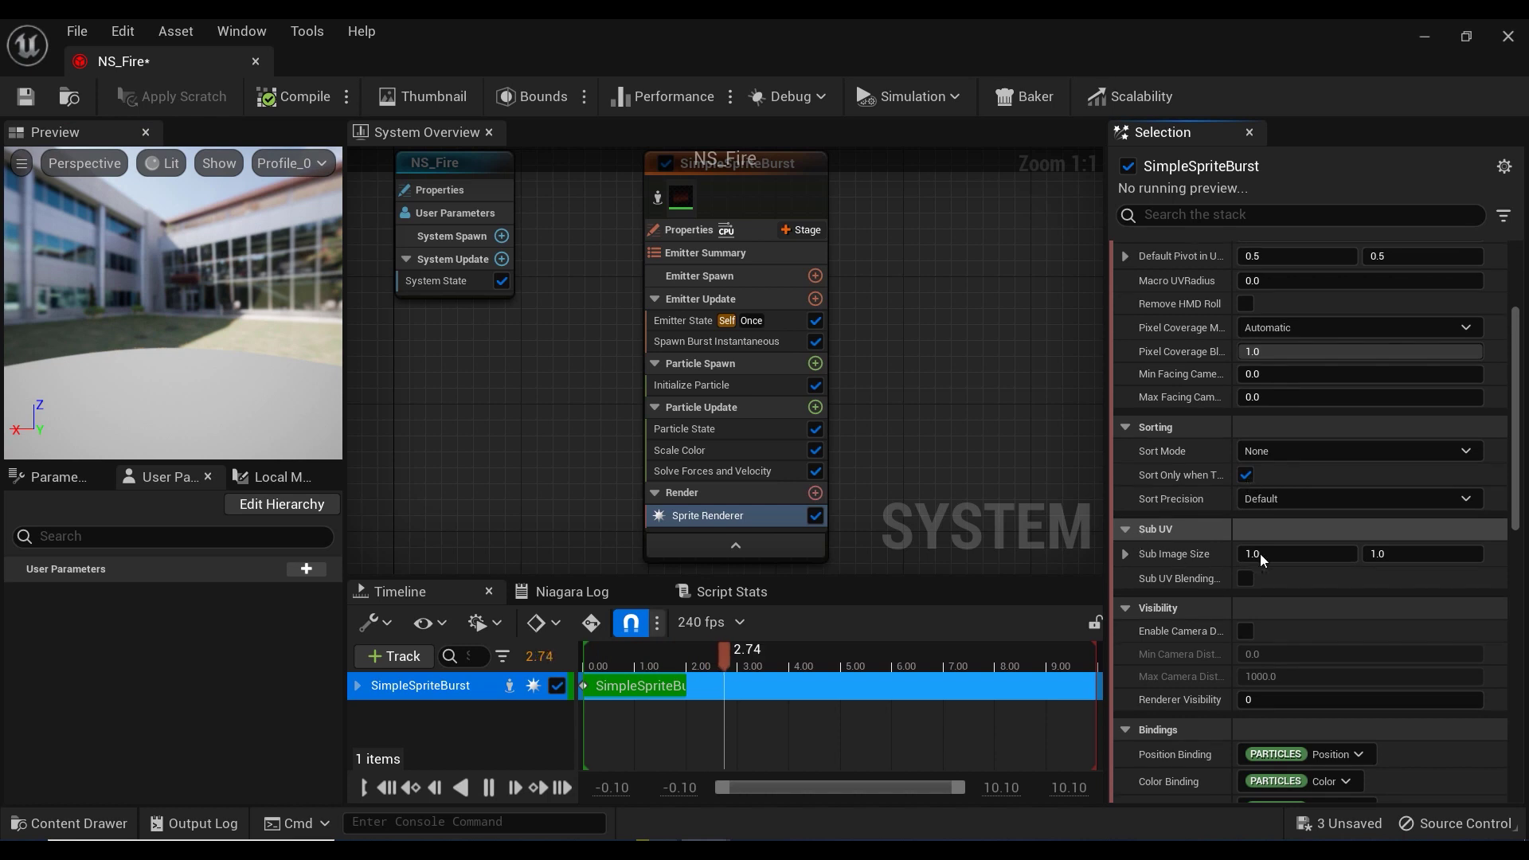
click(1265, 552)
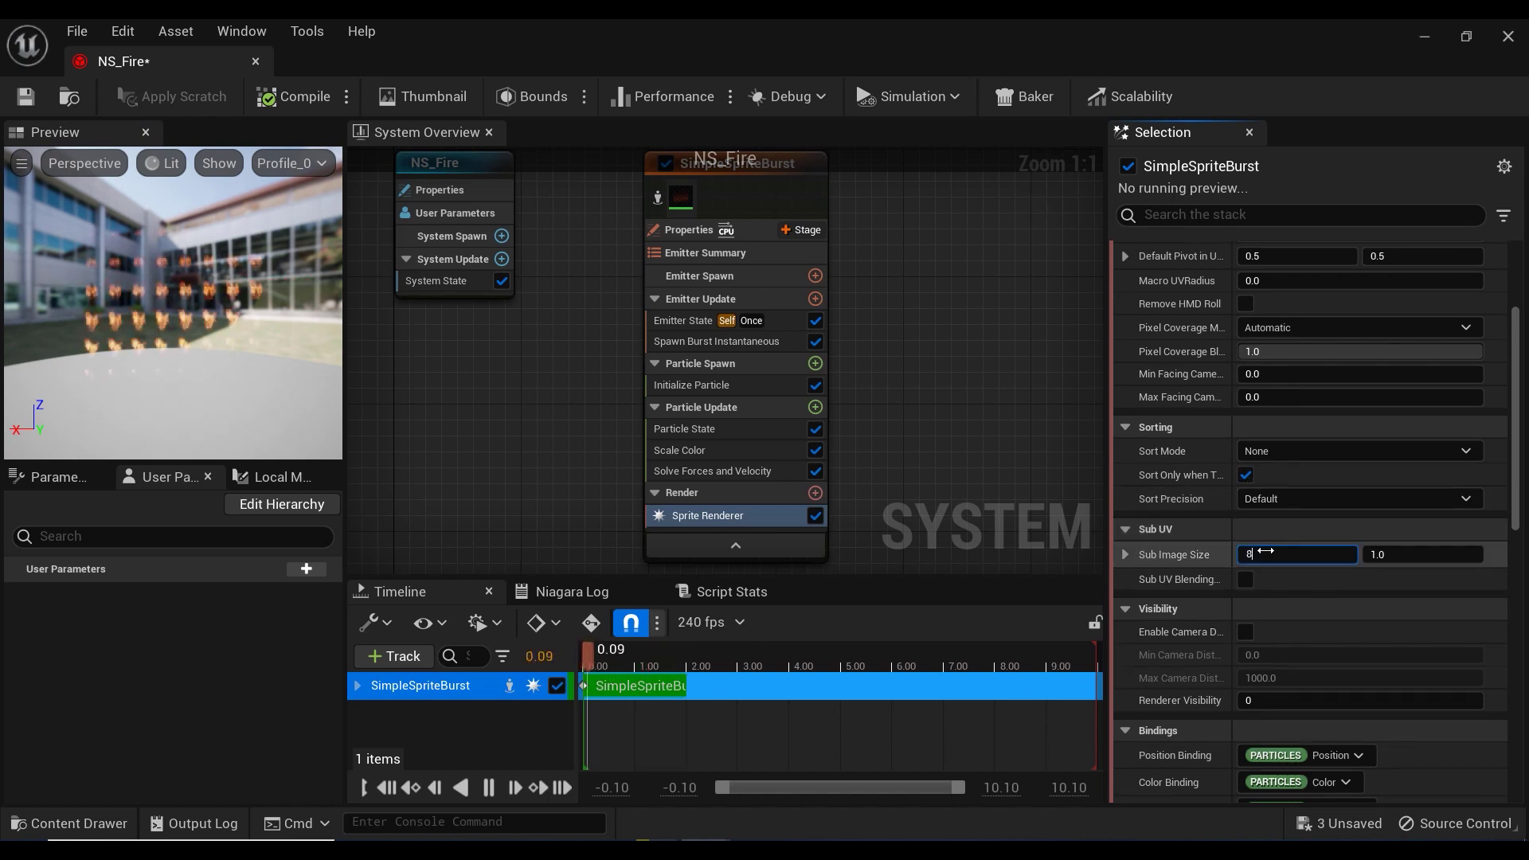
key(Tab)
text(8)
key(Return)
click(215, 318)
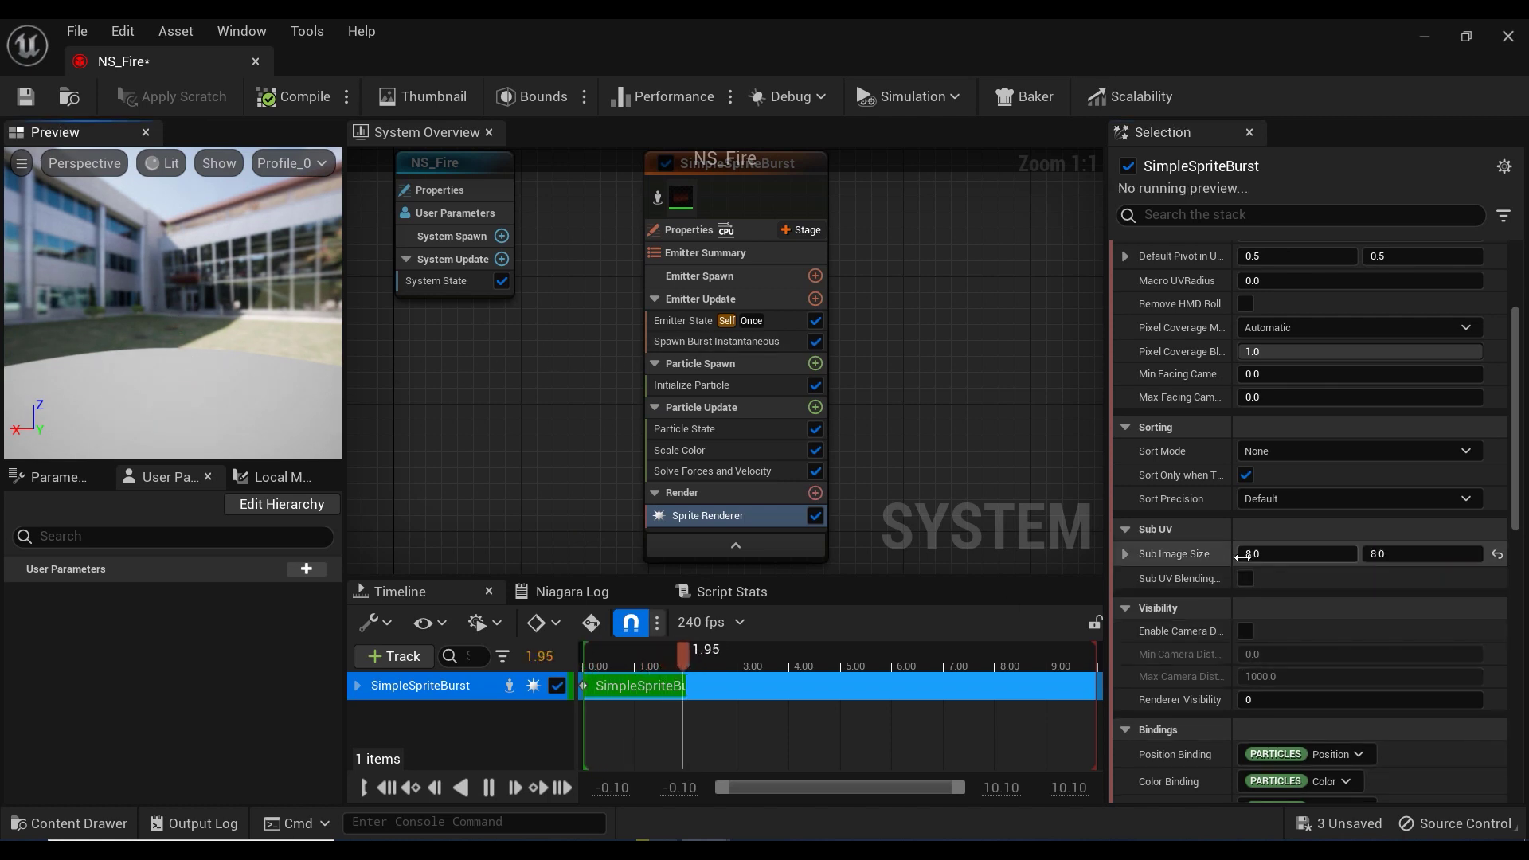
click(1246, 579)
Add a Sub UVAnimation module to Particle Update and set its sprite renderer source to Sprite Renderer.
right_drag(912, 416, 923, 424)
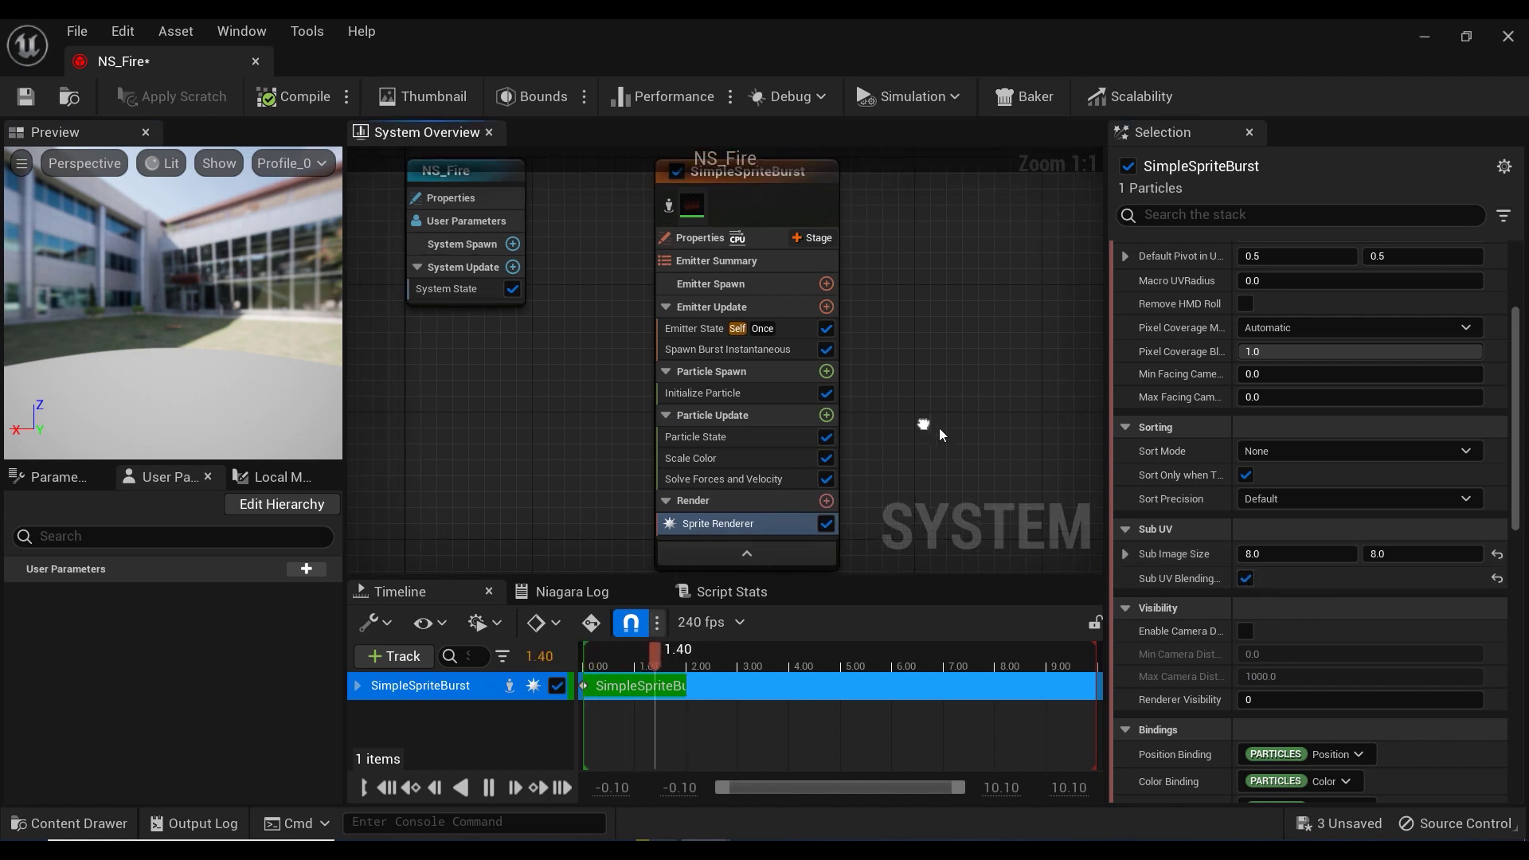
right_drag(1030, 447, 1014, 441)
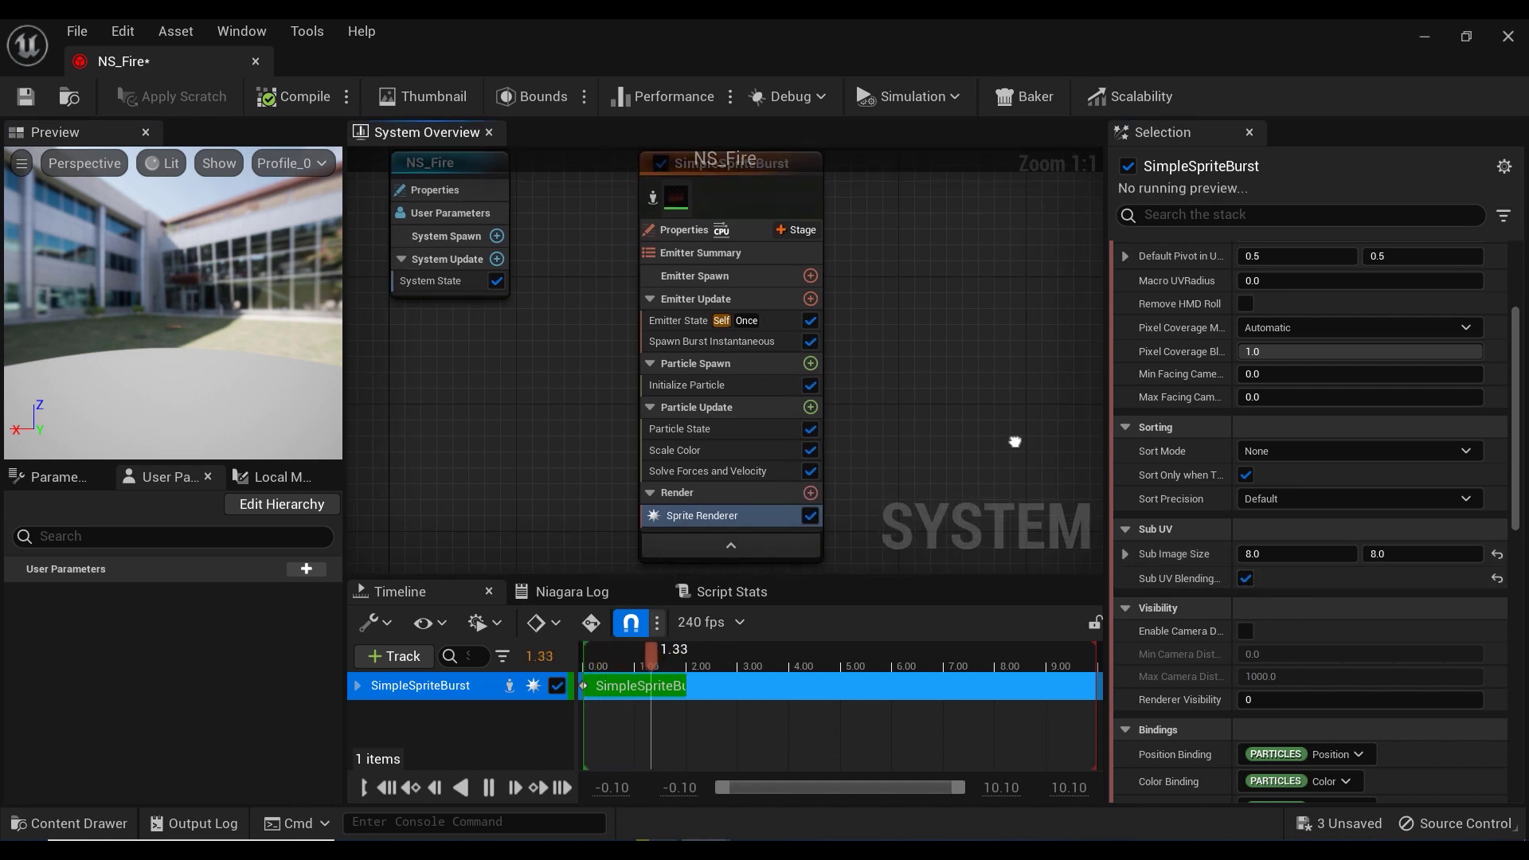
click(809, 407)
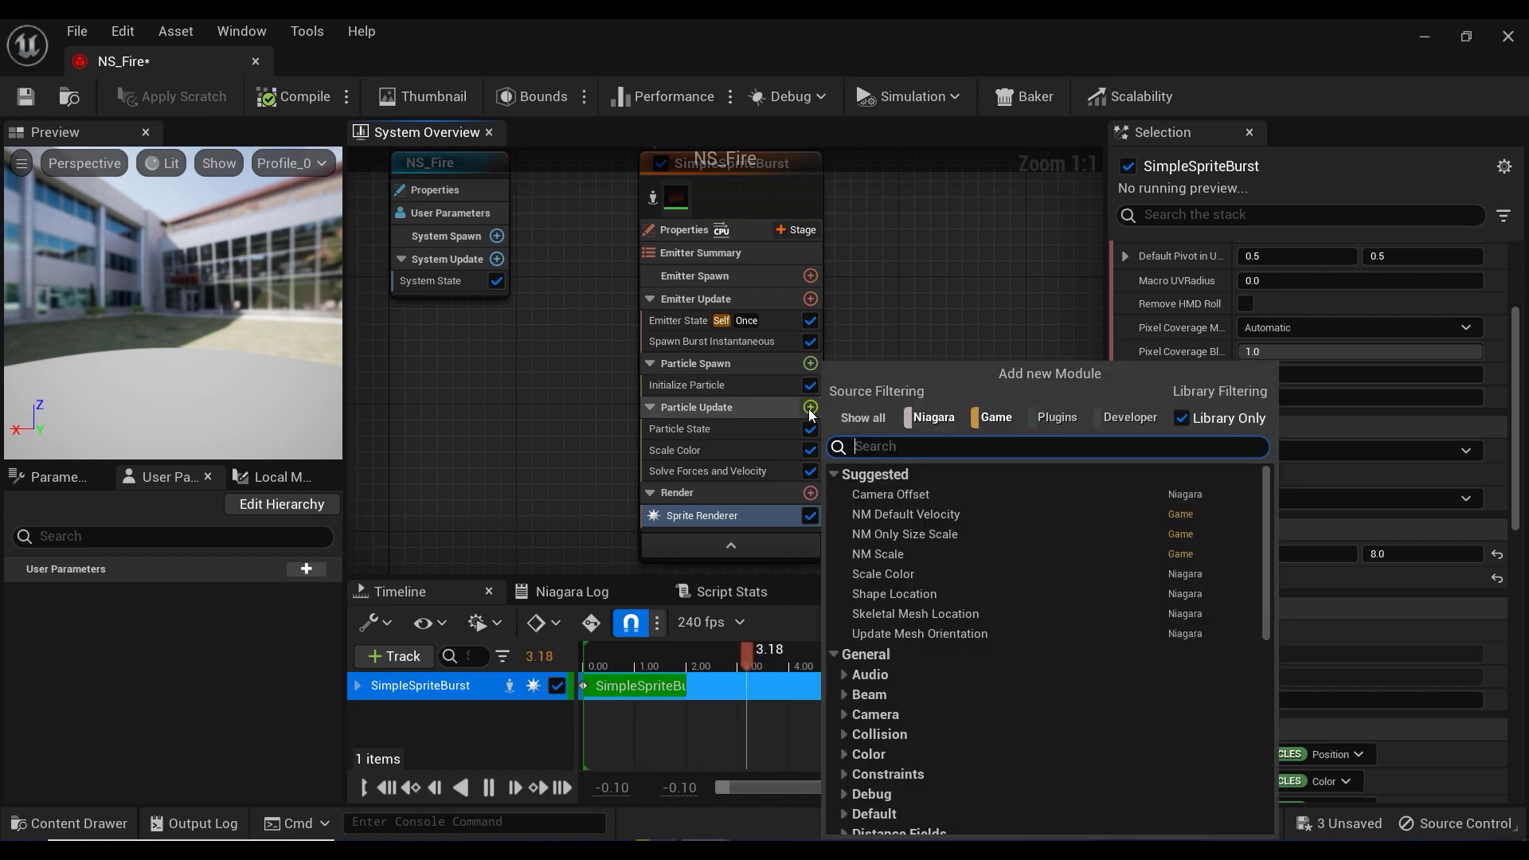
text(sub)
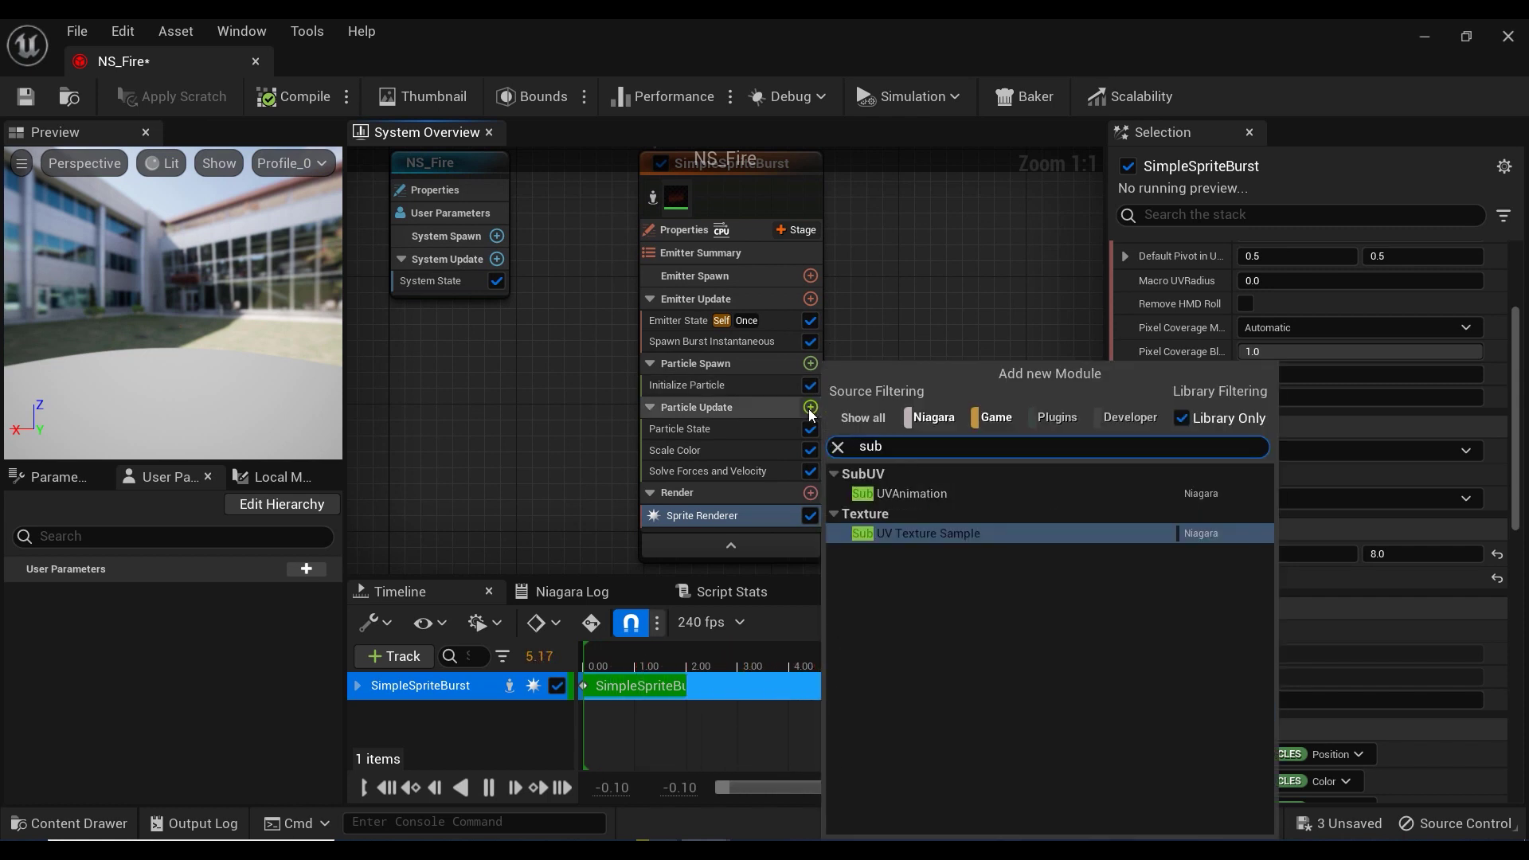
click(929, 482)
click(930, 493)
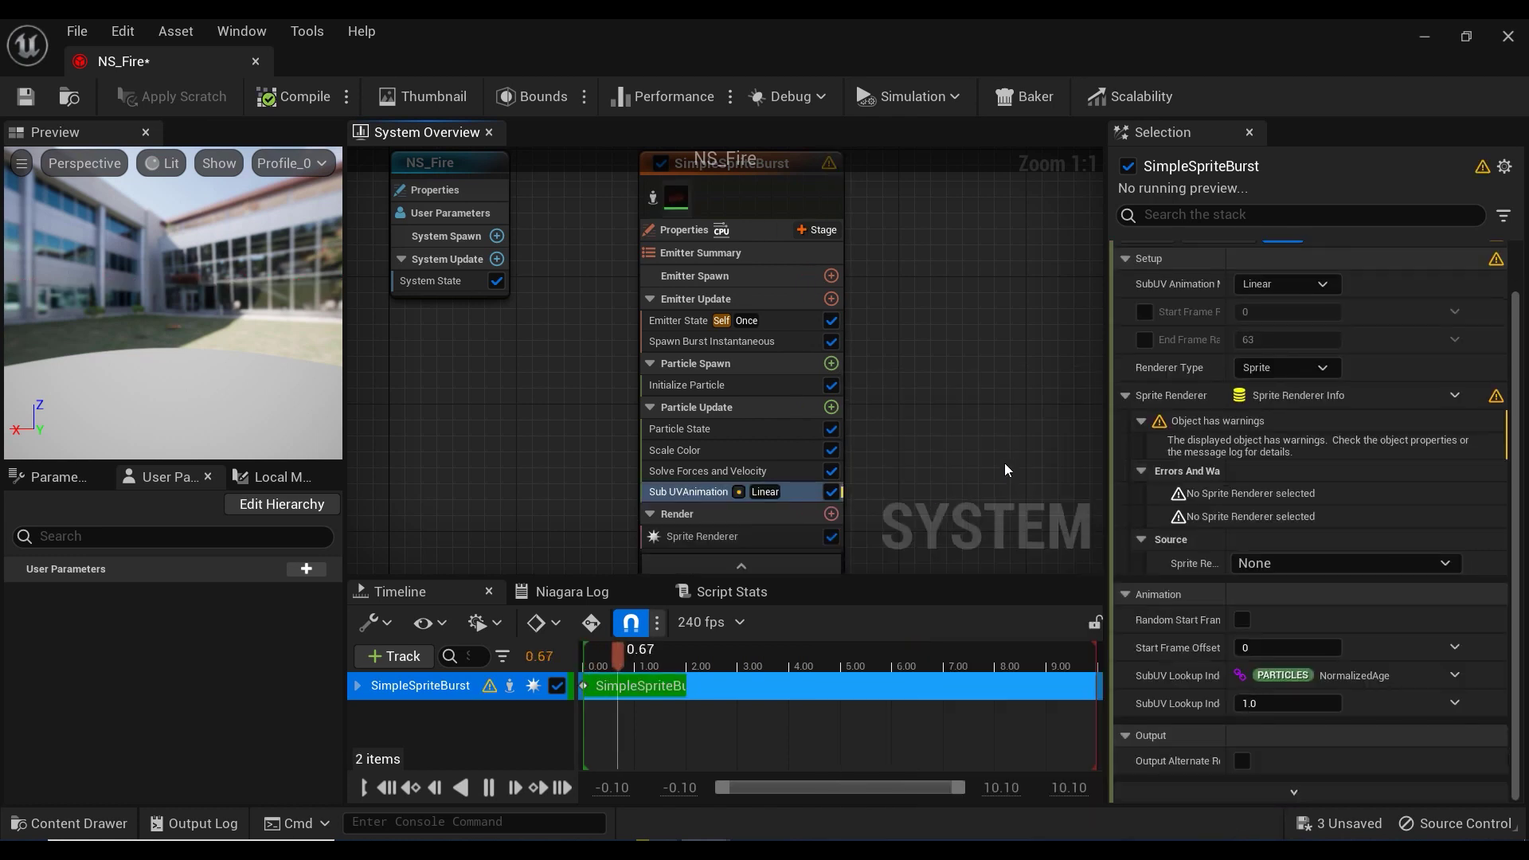
click(1305, 568)
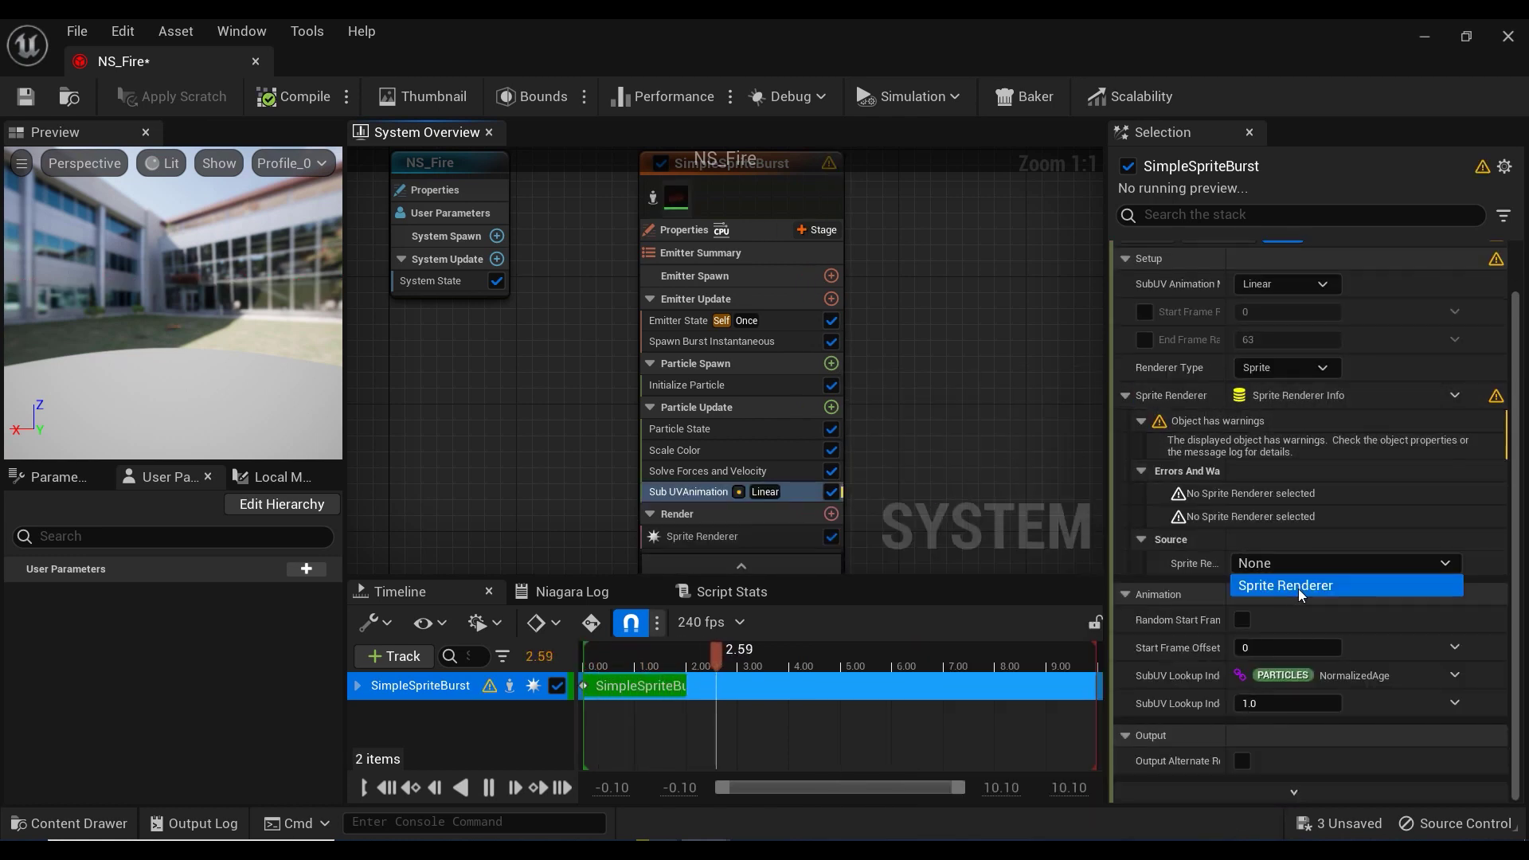
click(1298, 588)
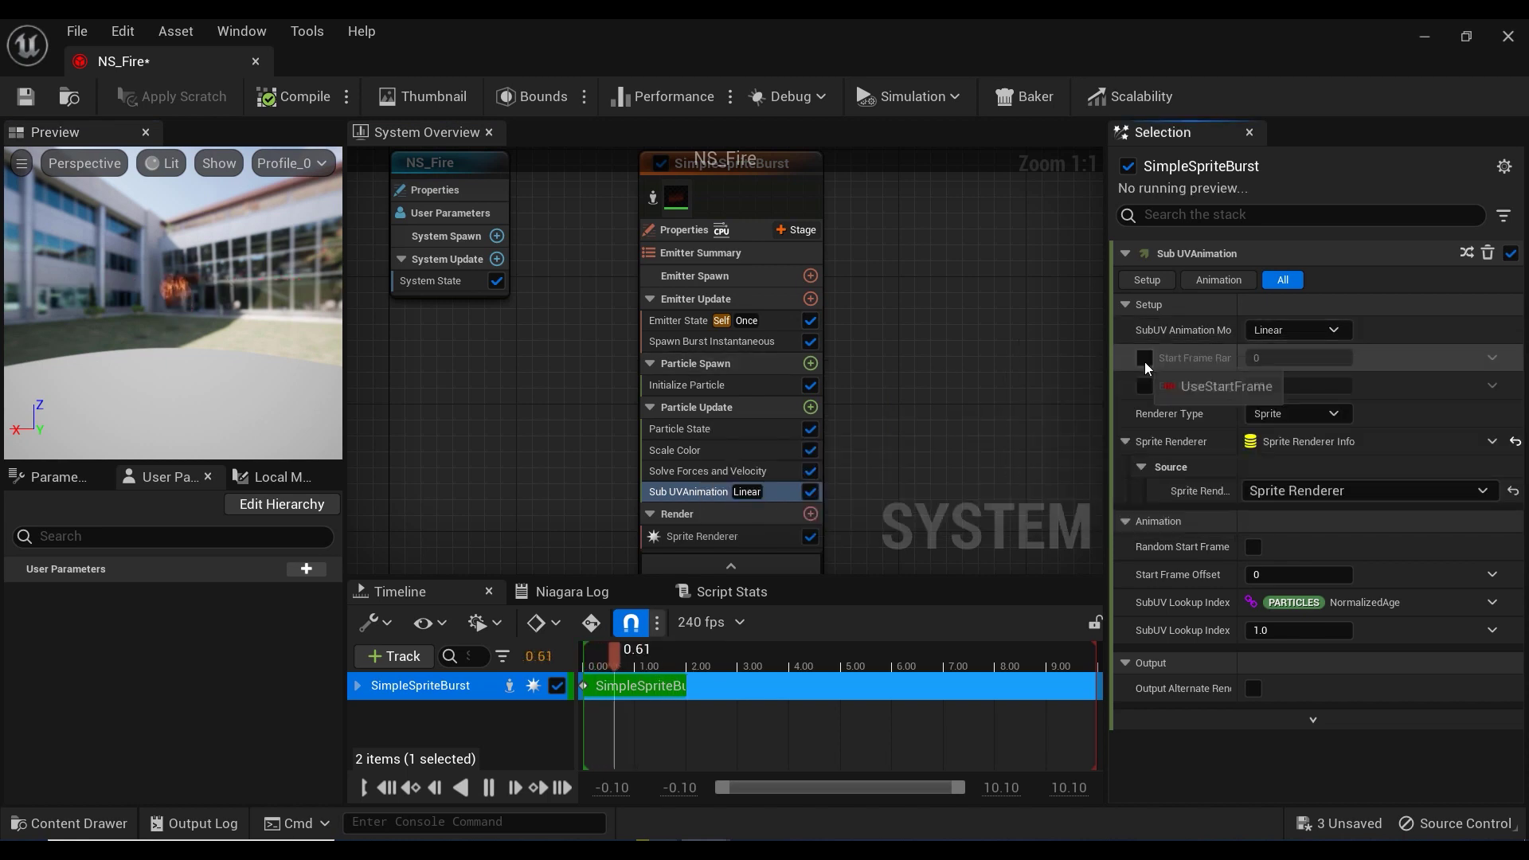
Enable the start and end frame range overrides in Sub UVAnimation and drive the start frame with a Random Range Int.
click(1145, 359)
click(1145, 385)
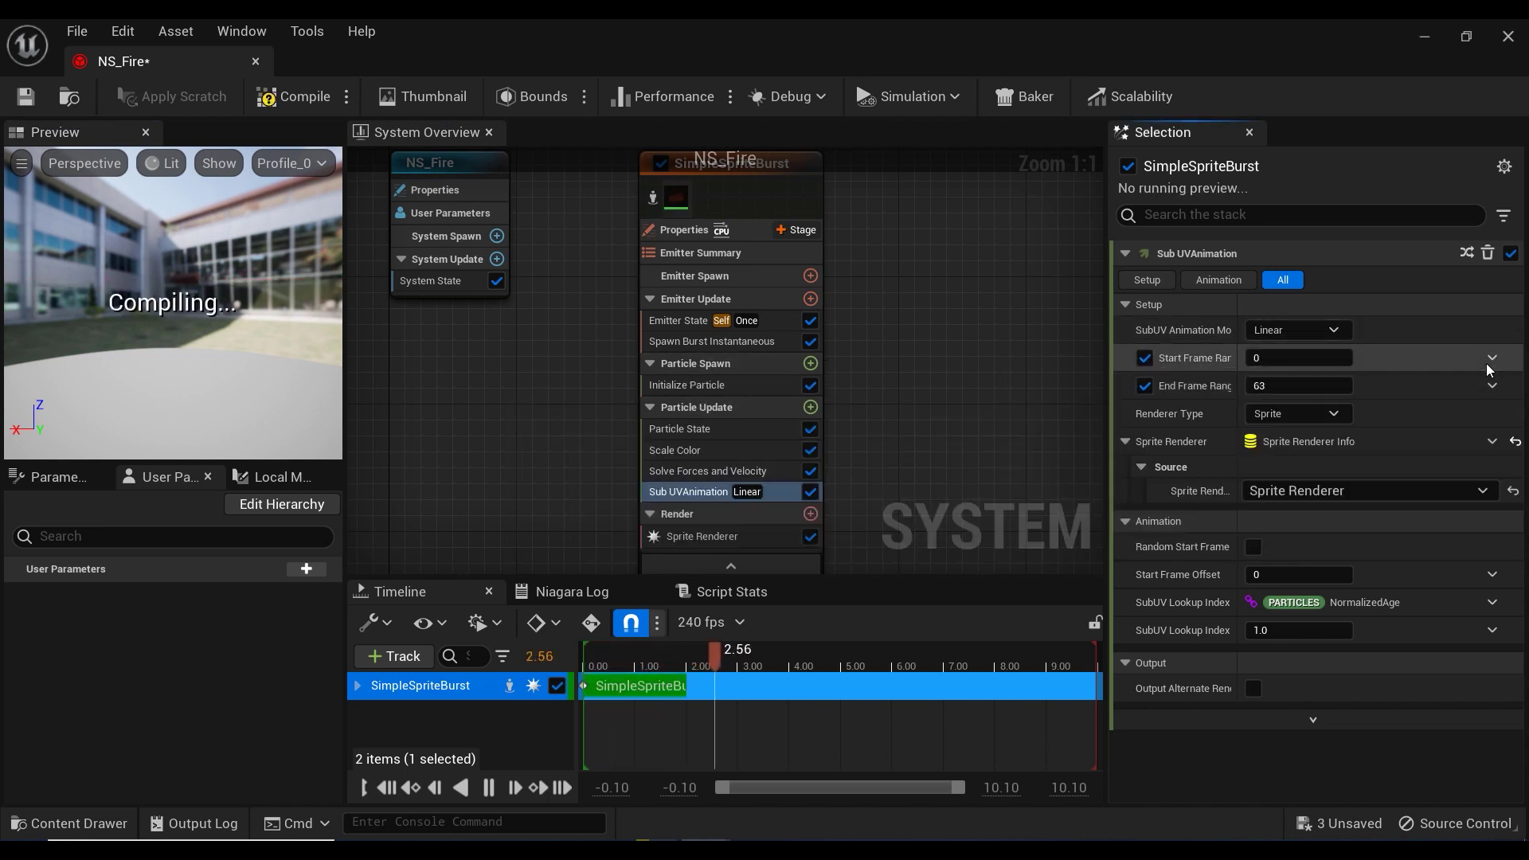
click(1492, 358)
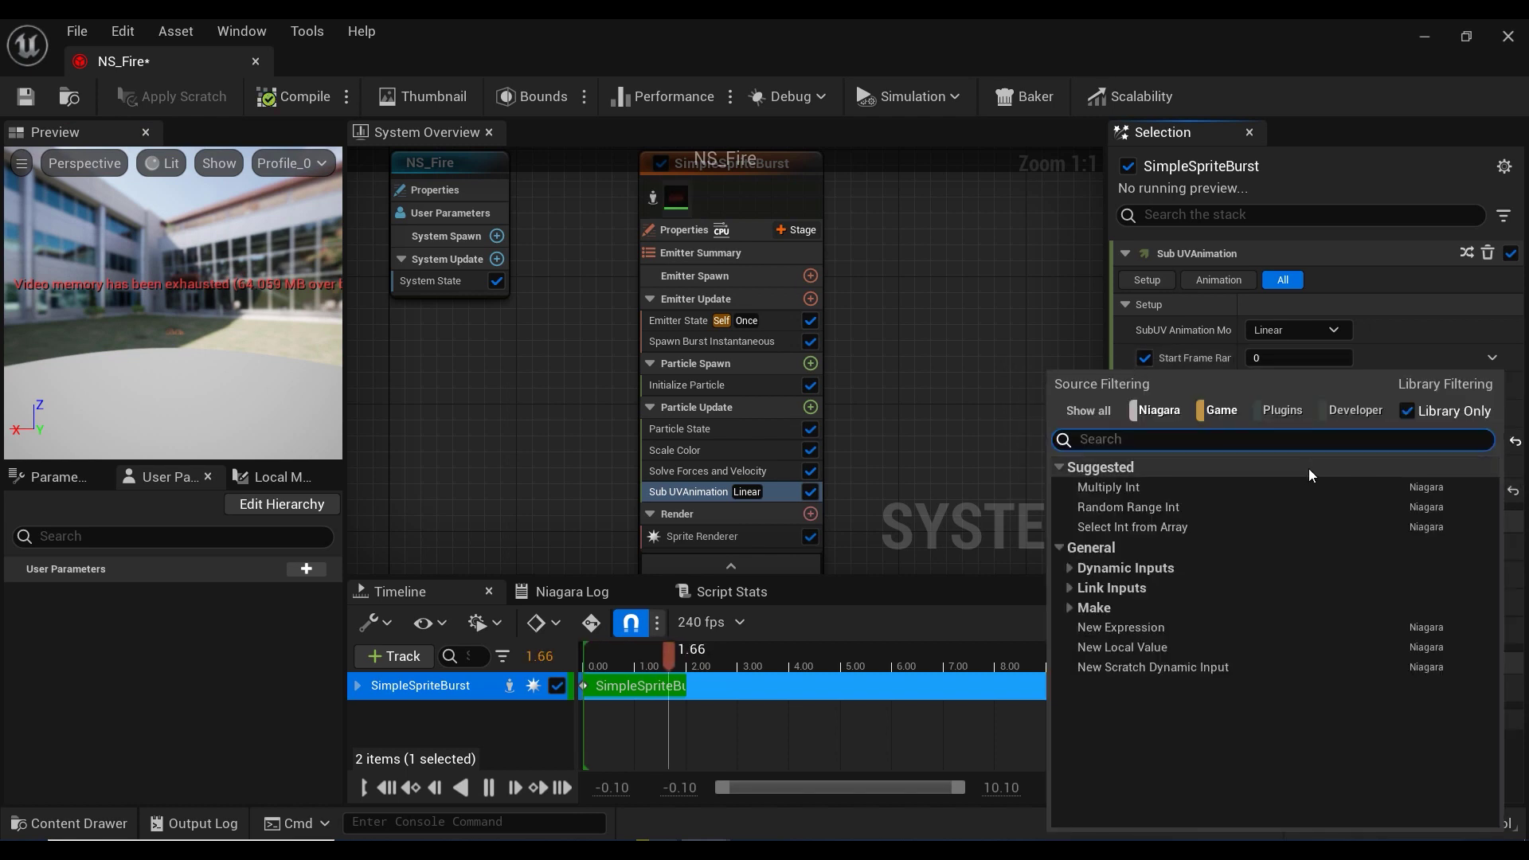
click(1217, 508)
Set the random start frame's maximum to 6 and the end frame range to 128.
click(1299, 388)
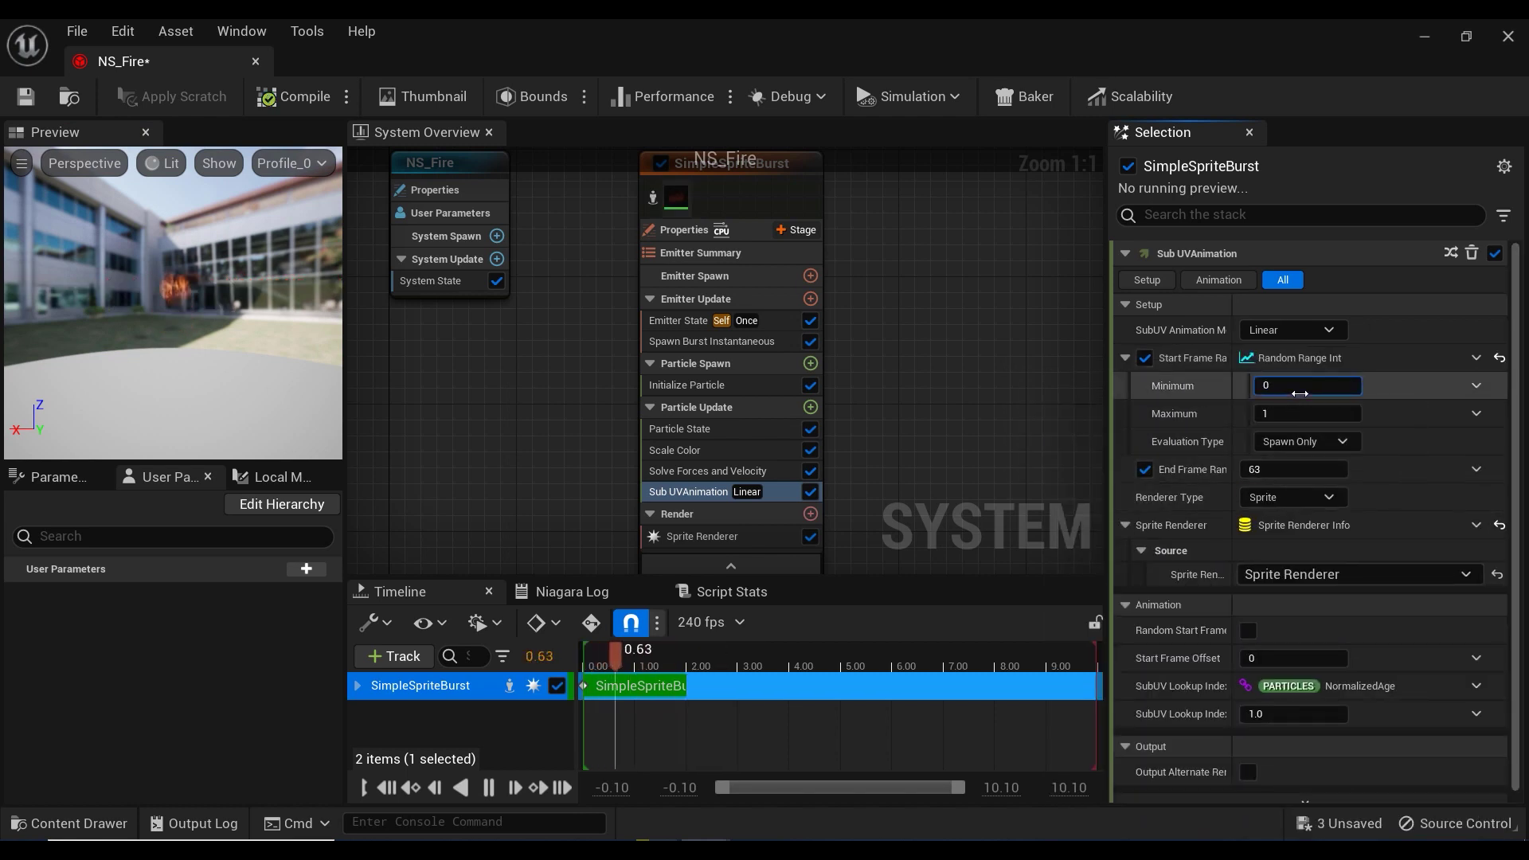
text(6)
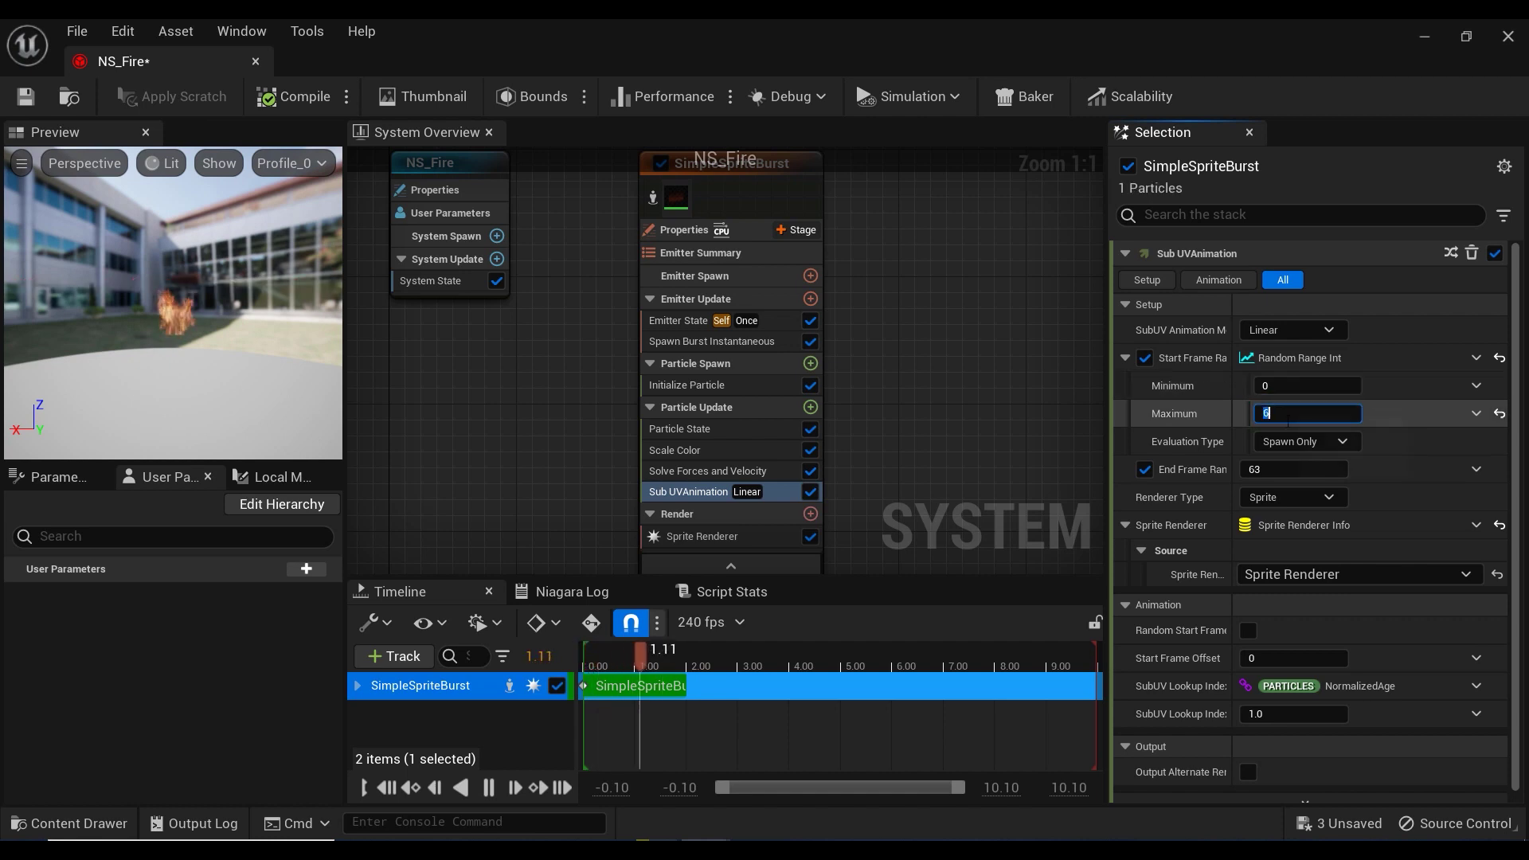
click(1270, 468)
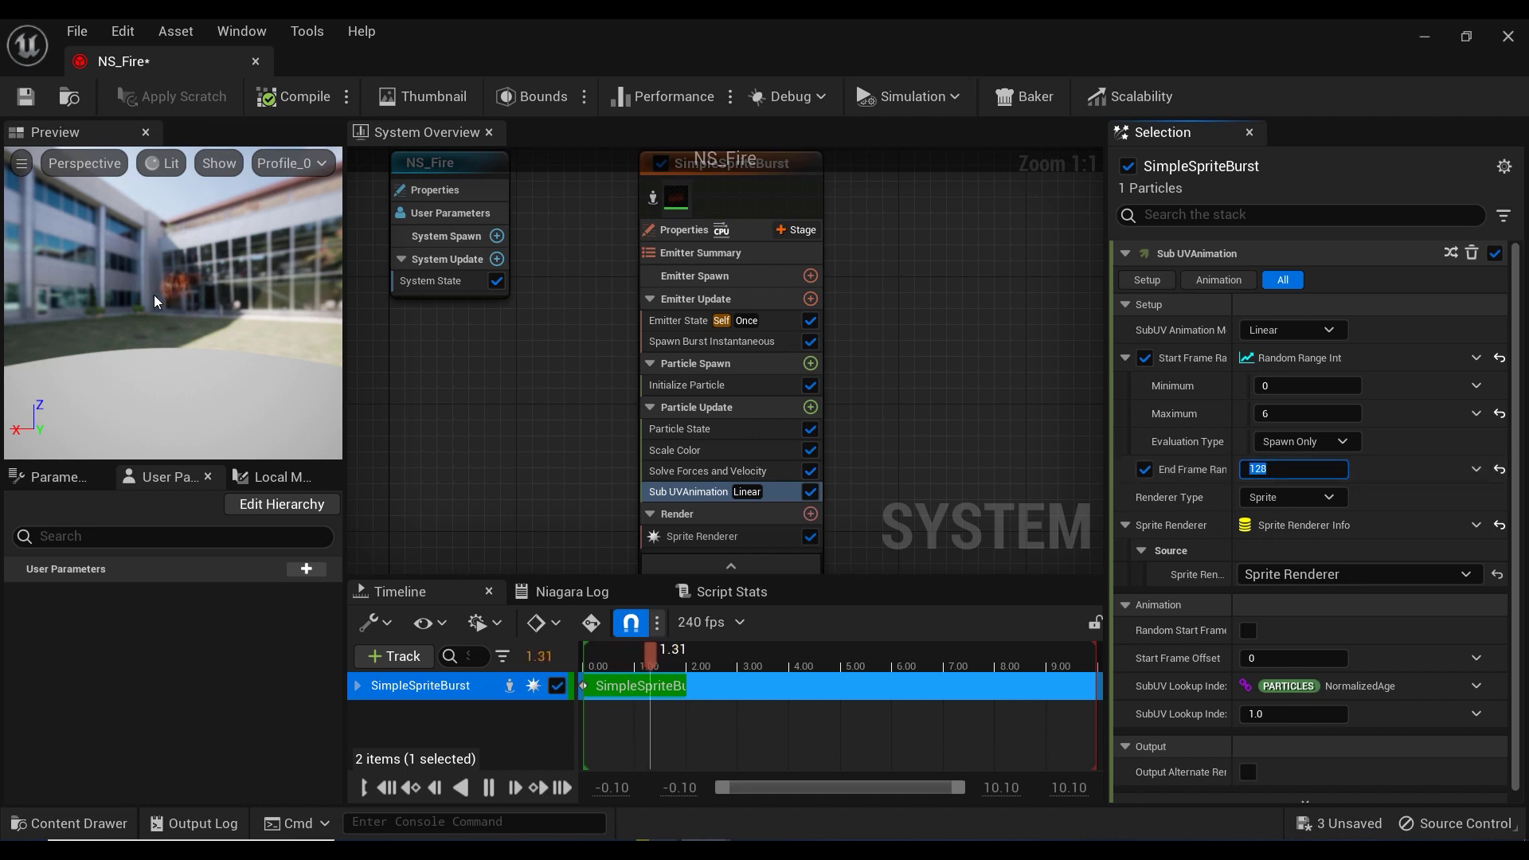
Set the emitter's Sim Target to GPUCompute Sim and its bounds calculation mode to Fixed.
right_drag(536, 414, 509, 399)
right_drag(555, 297, 536, 352)
click(701, 275)
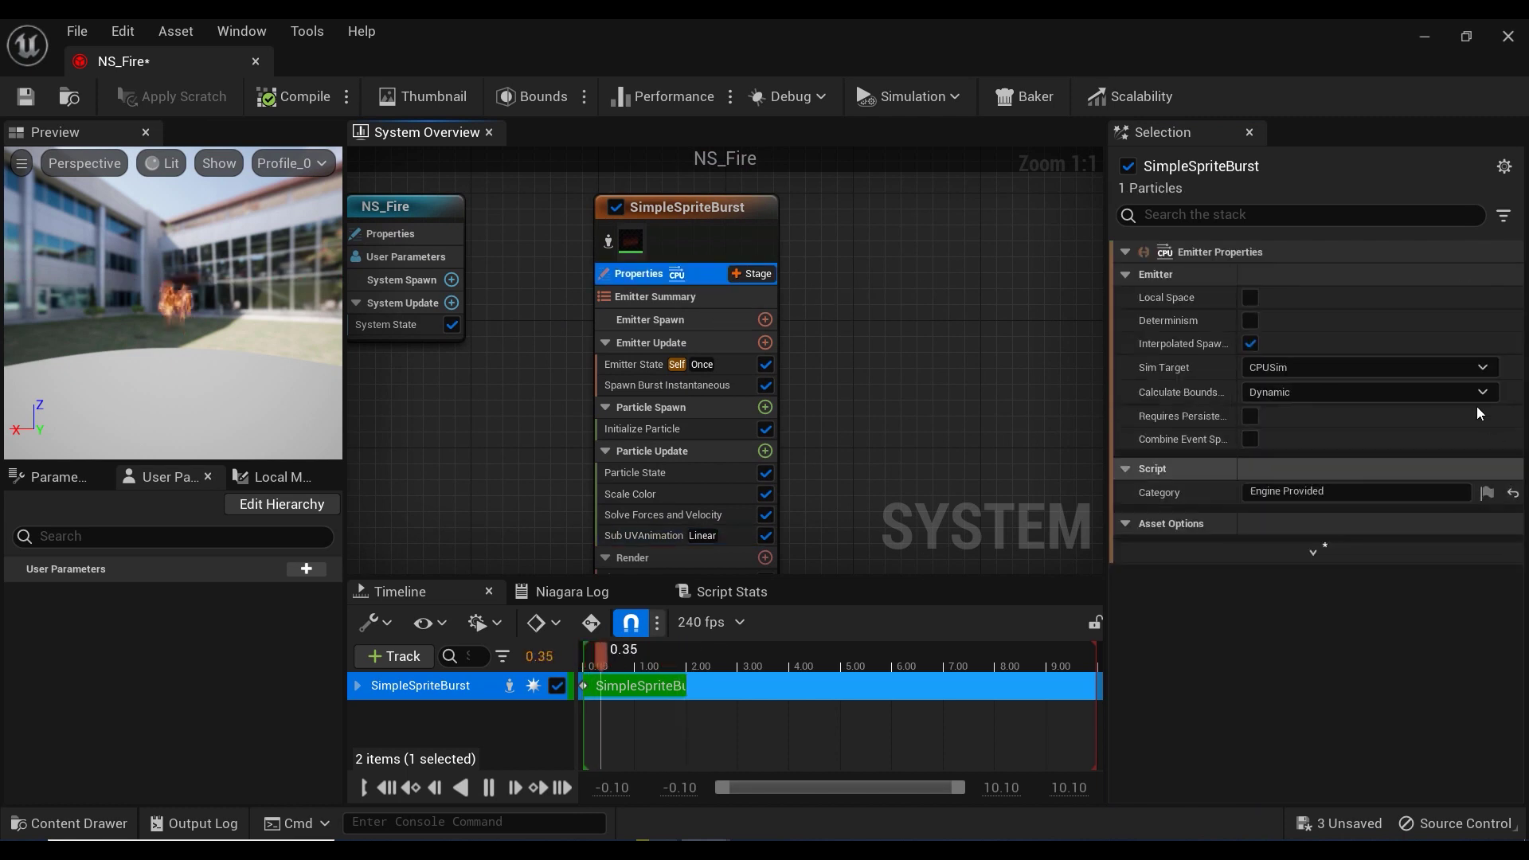
click(1411, 368)
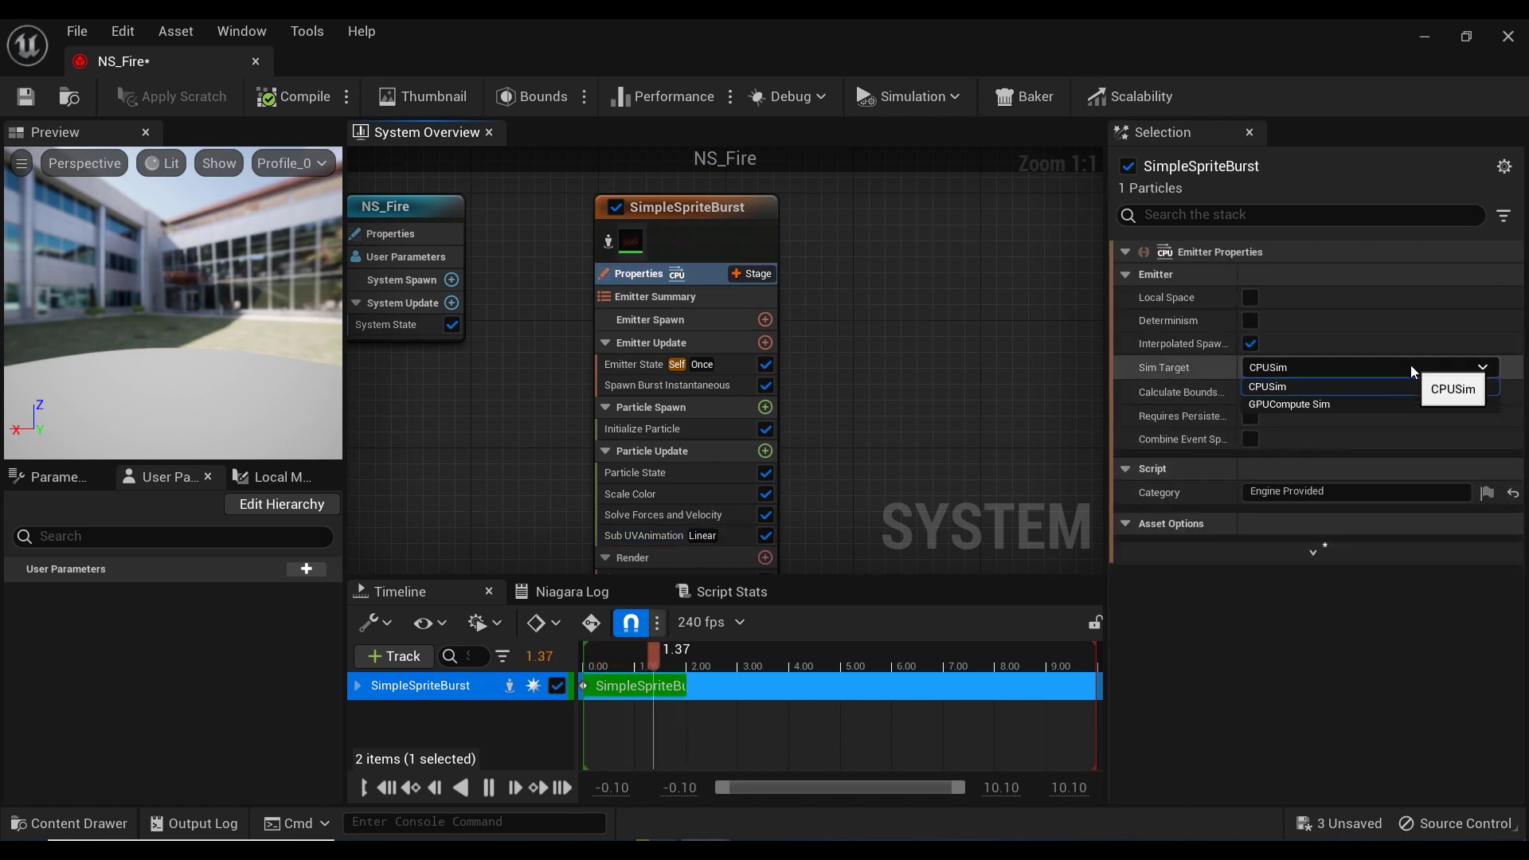
click(1349, 406)
click(1311, 443)
click(1297, 479)
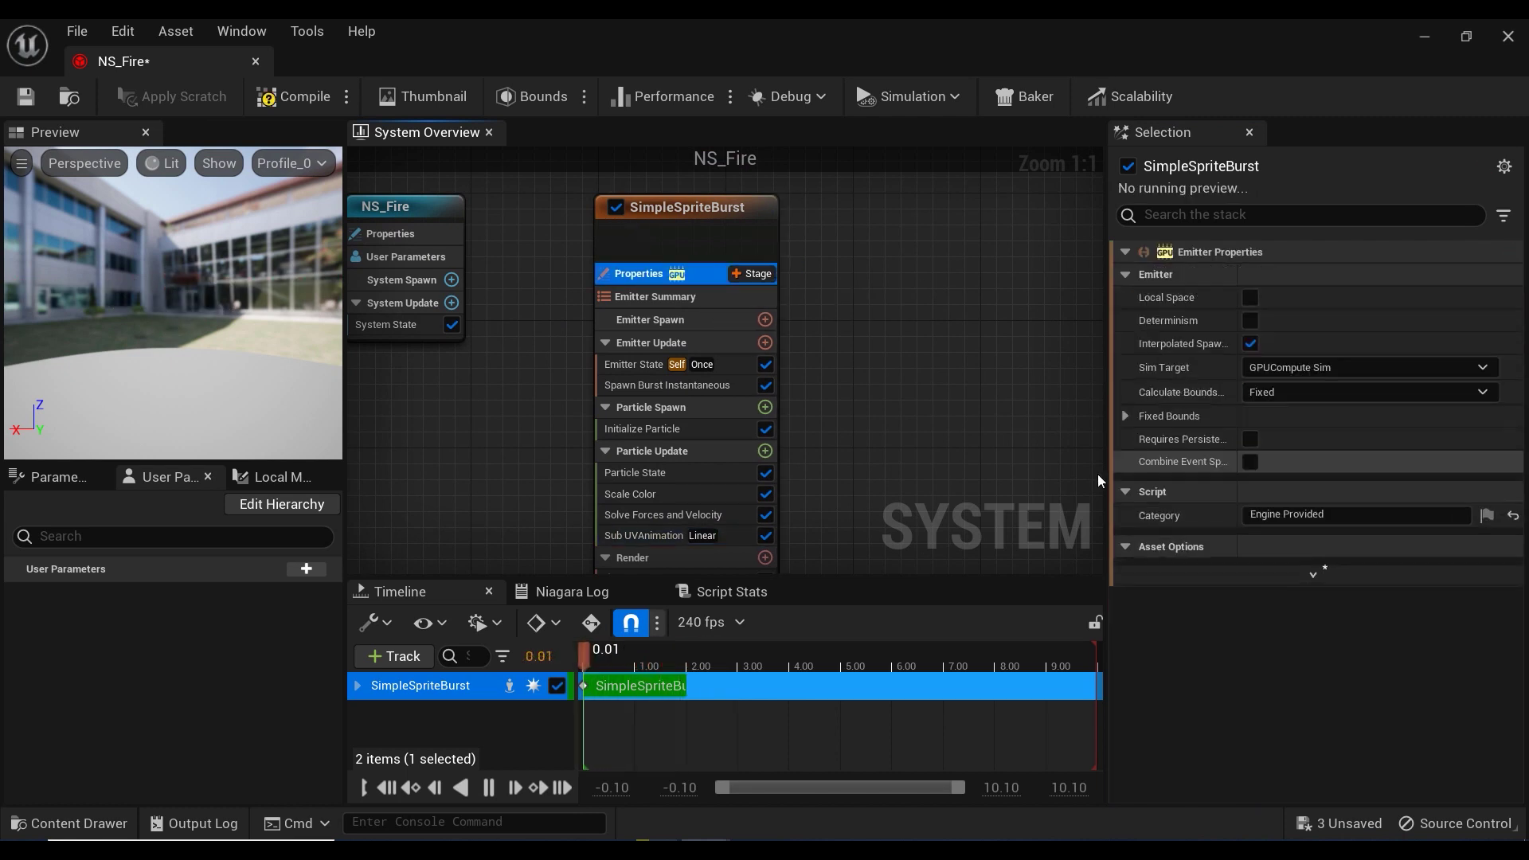
Set the Sub UVAnimation module's animation mode to Random.
right_drag(917, 385, 904, 342)
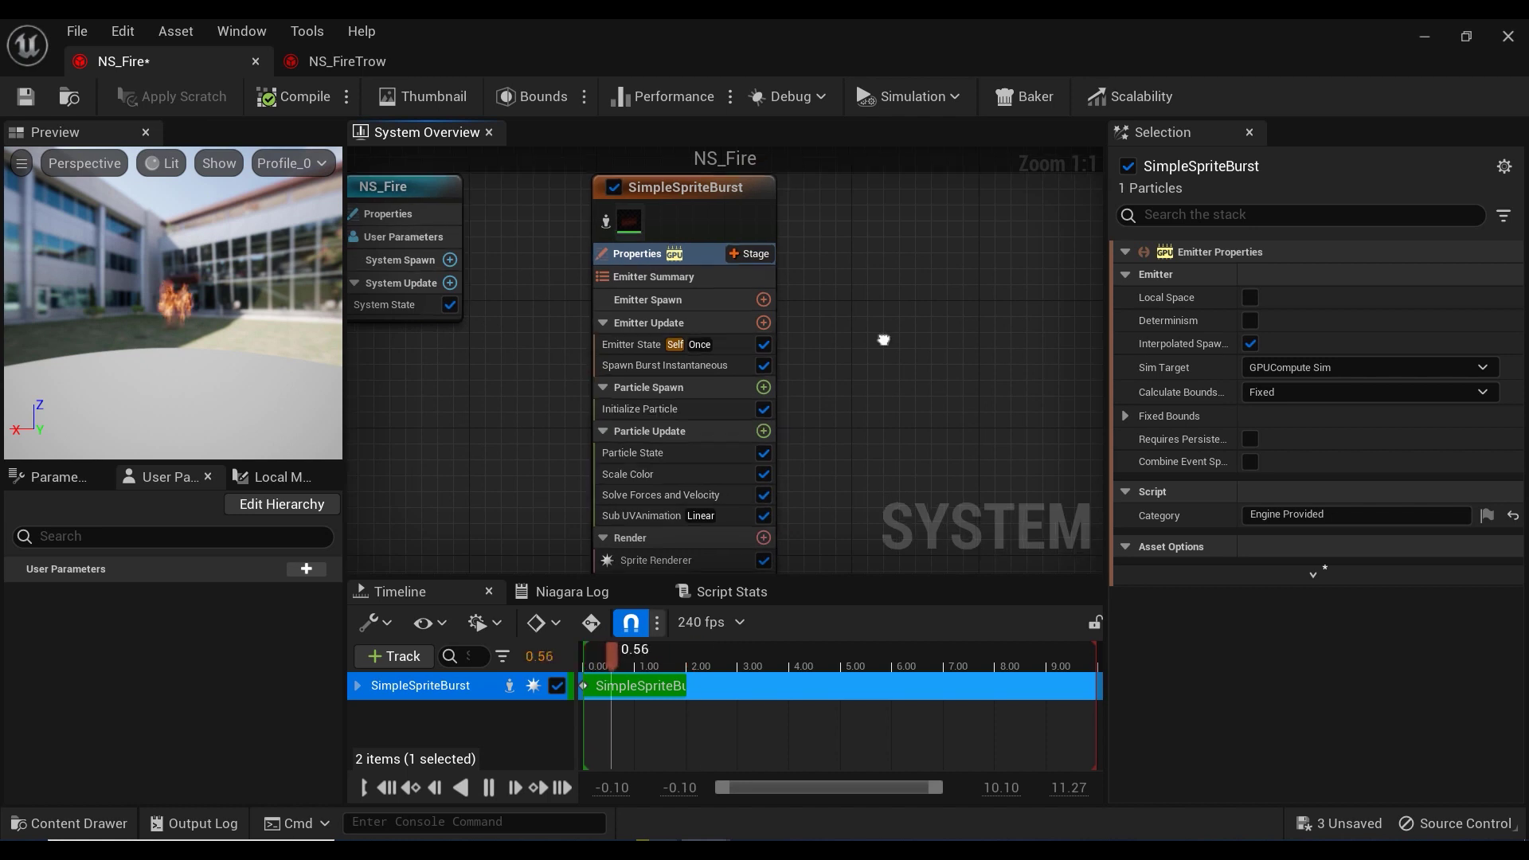
click(734, 510)
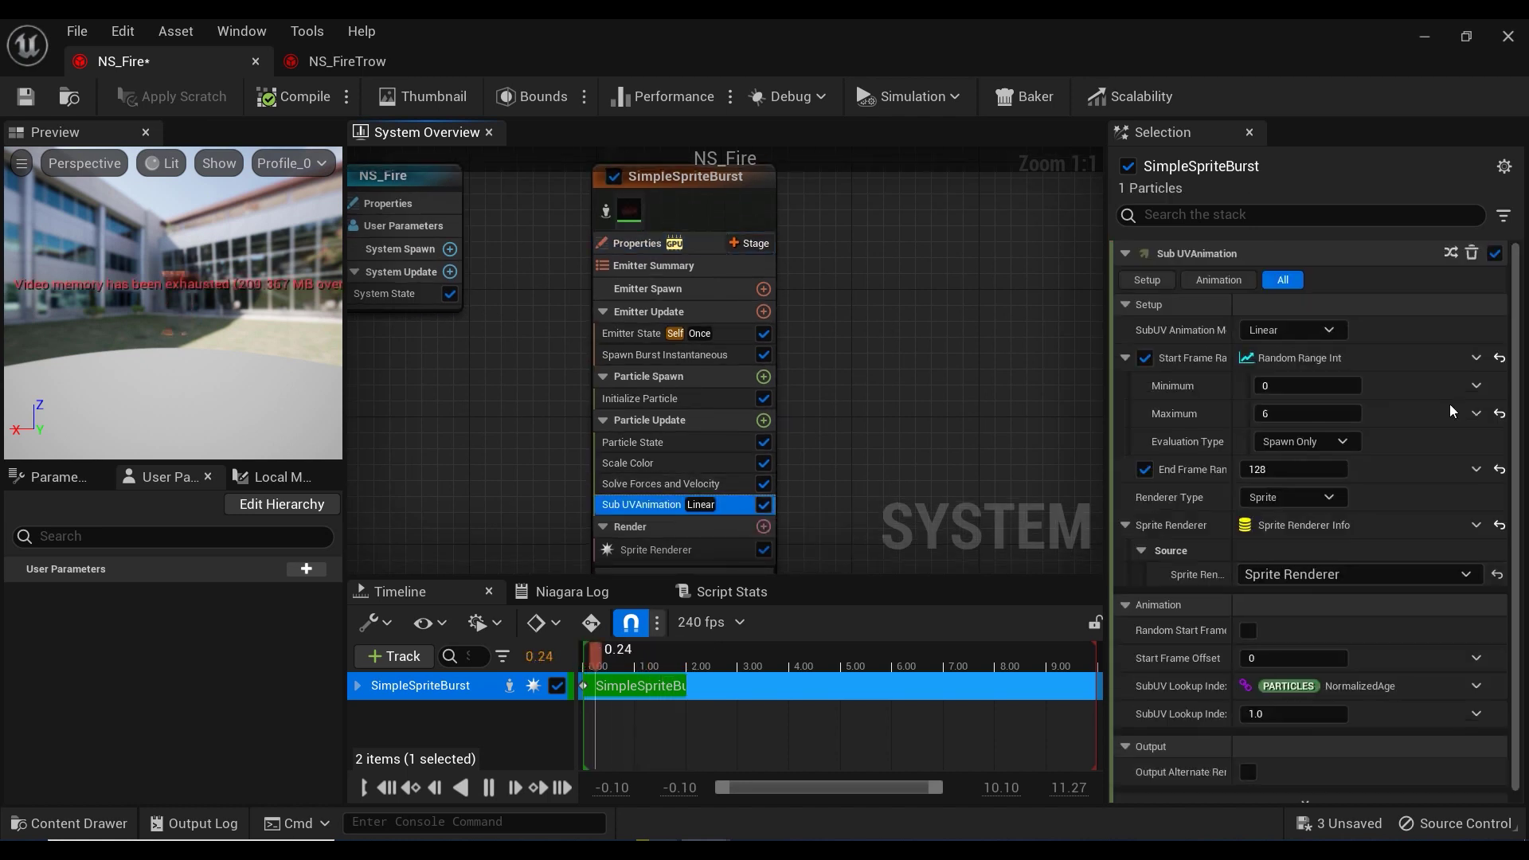
click(1328, 330)
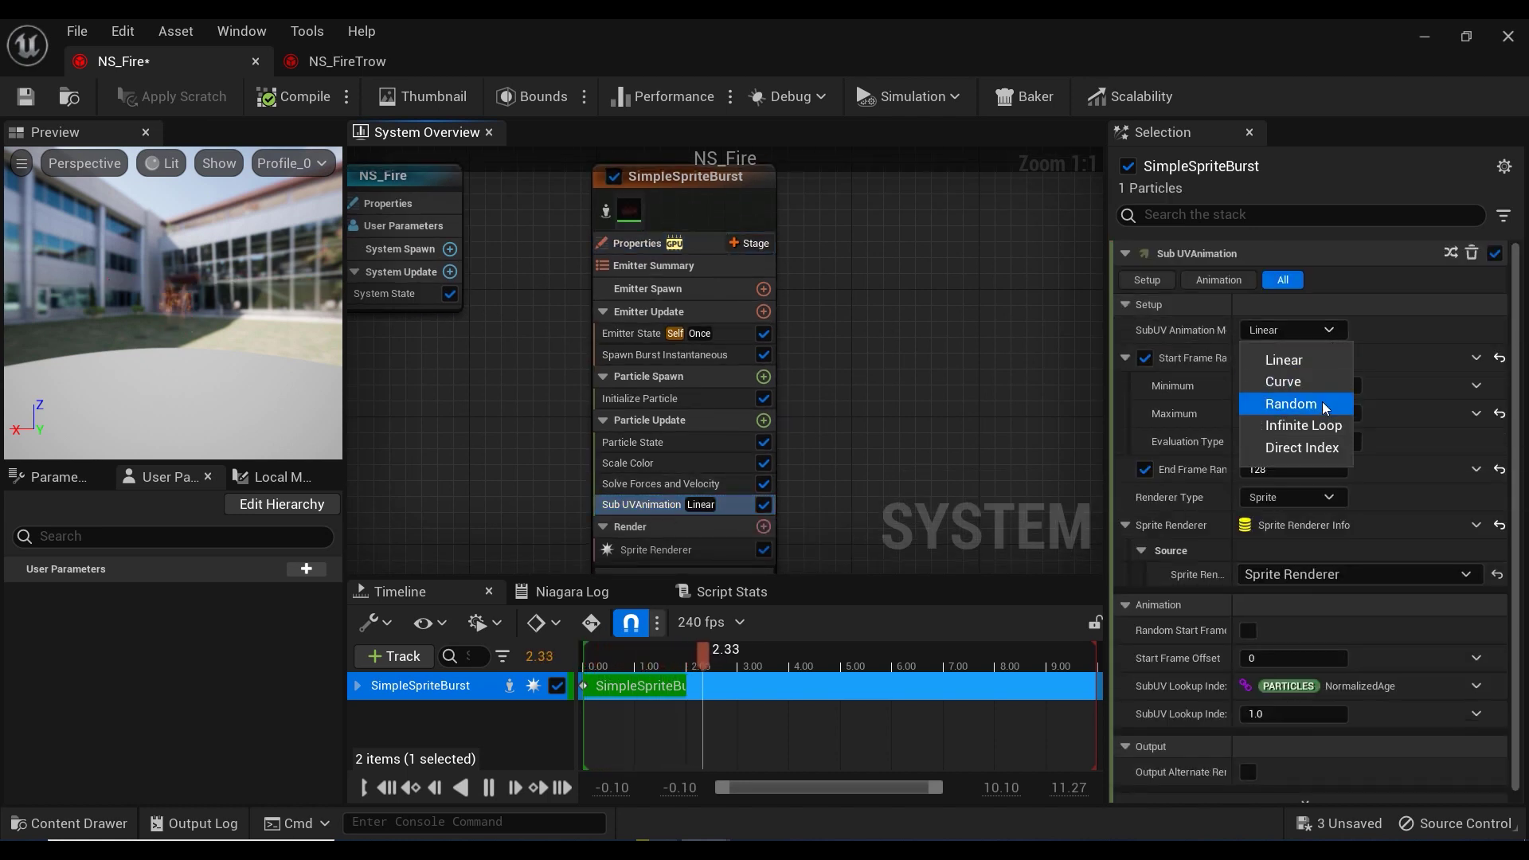
click(1322, 404)
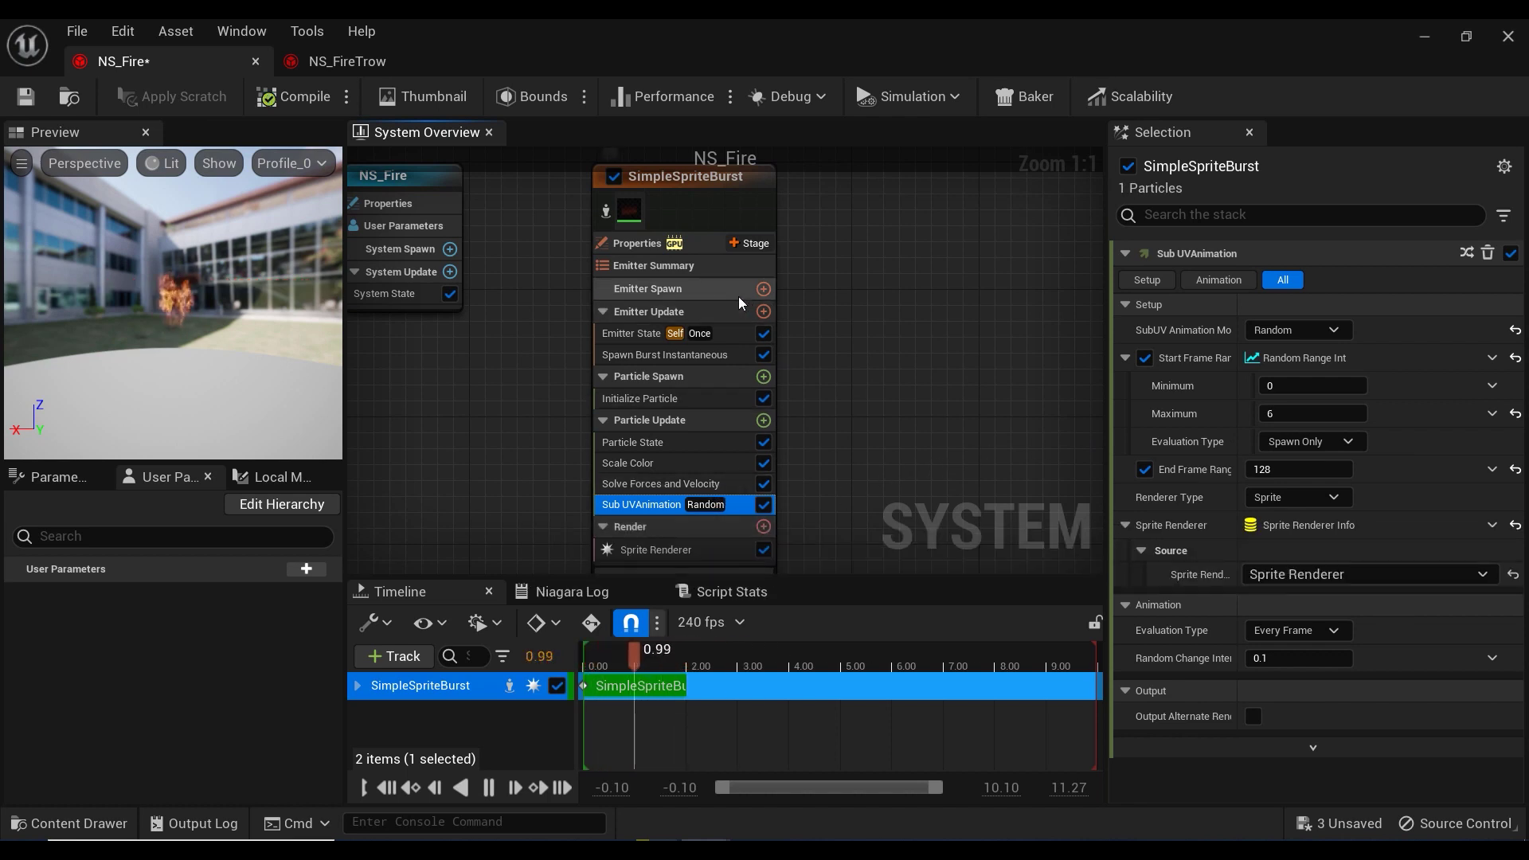
Set the Loop Behavior of the emitter's Emitter State module to Infinite.
click(732, 337)
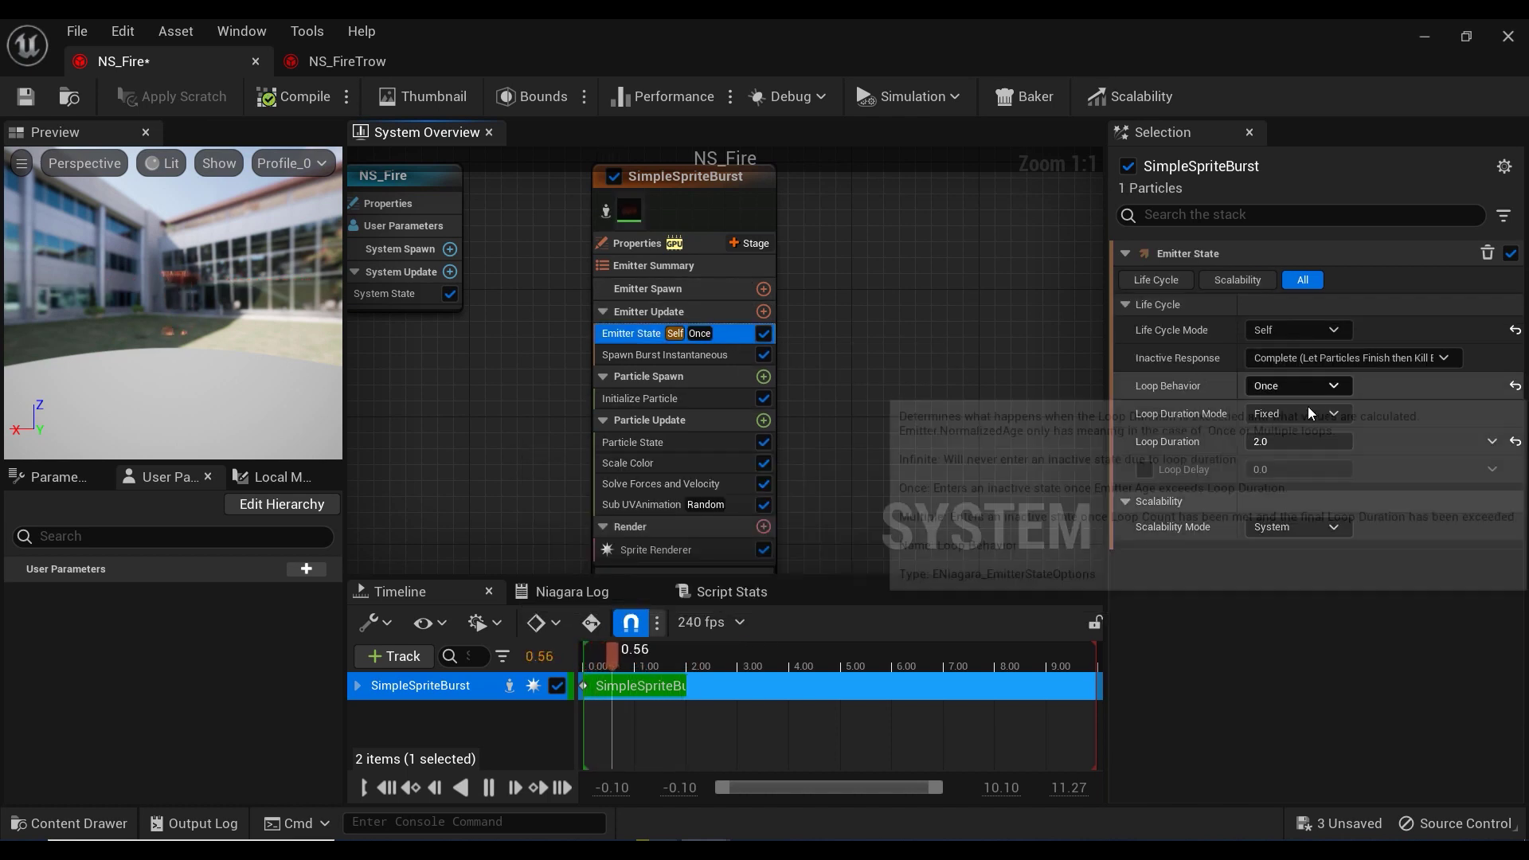
click(1338, 387)
click(1302, 433)
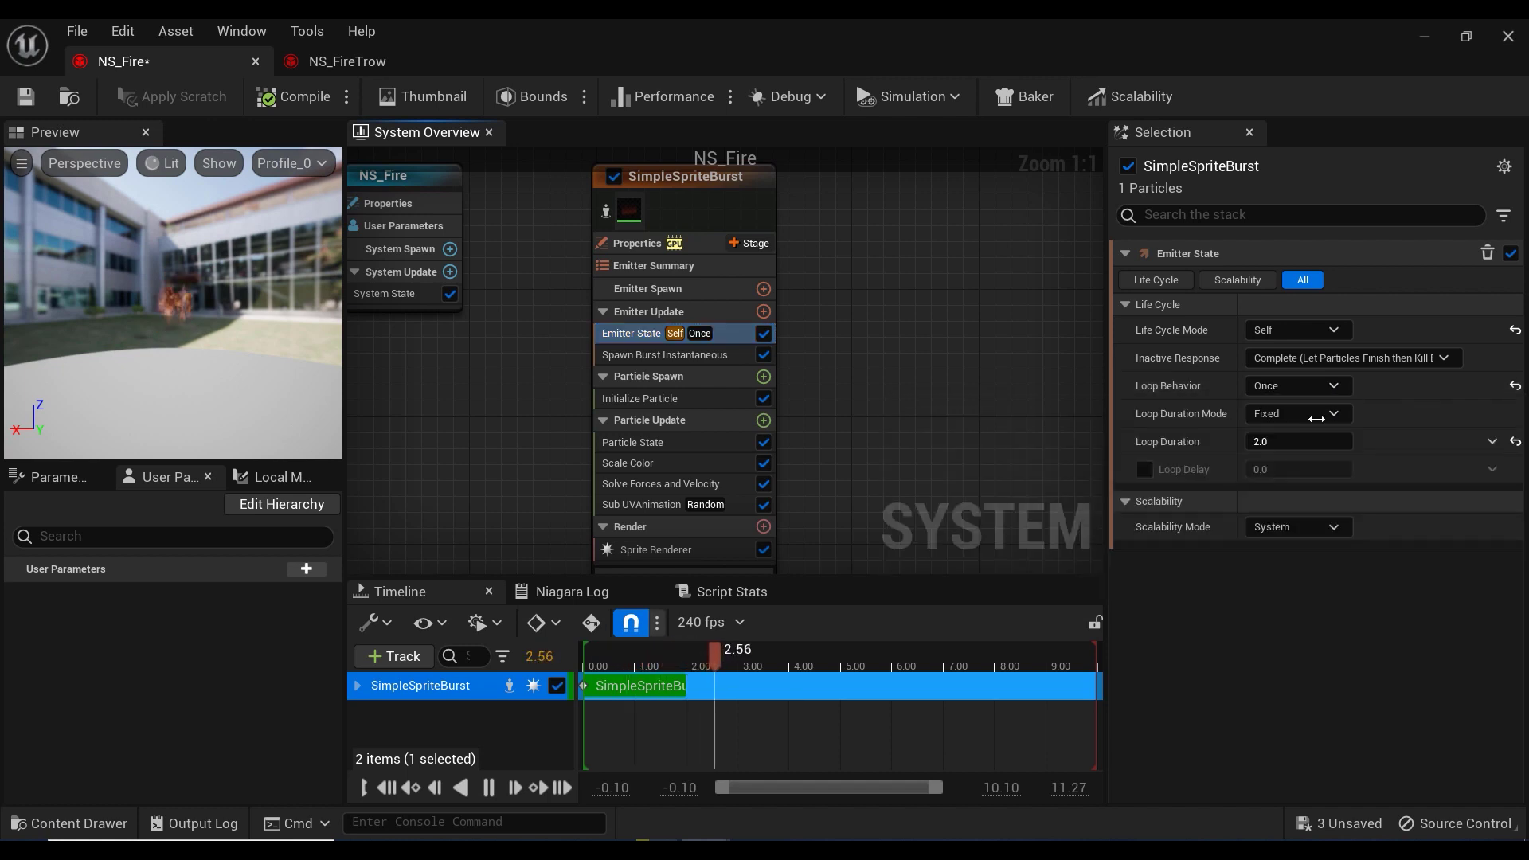
Replace the Spawn Burst Instantaneous module in Emitter Update with a Spawn Rate module.
click(736, 355)
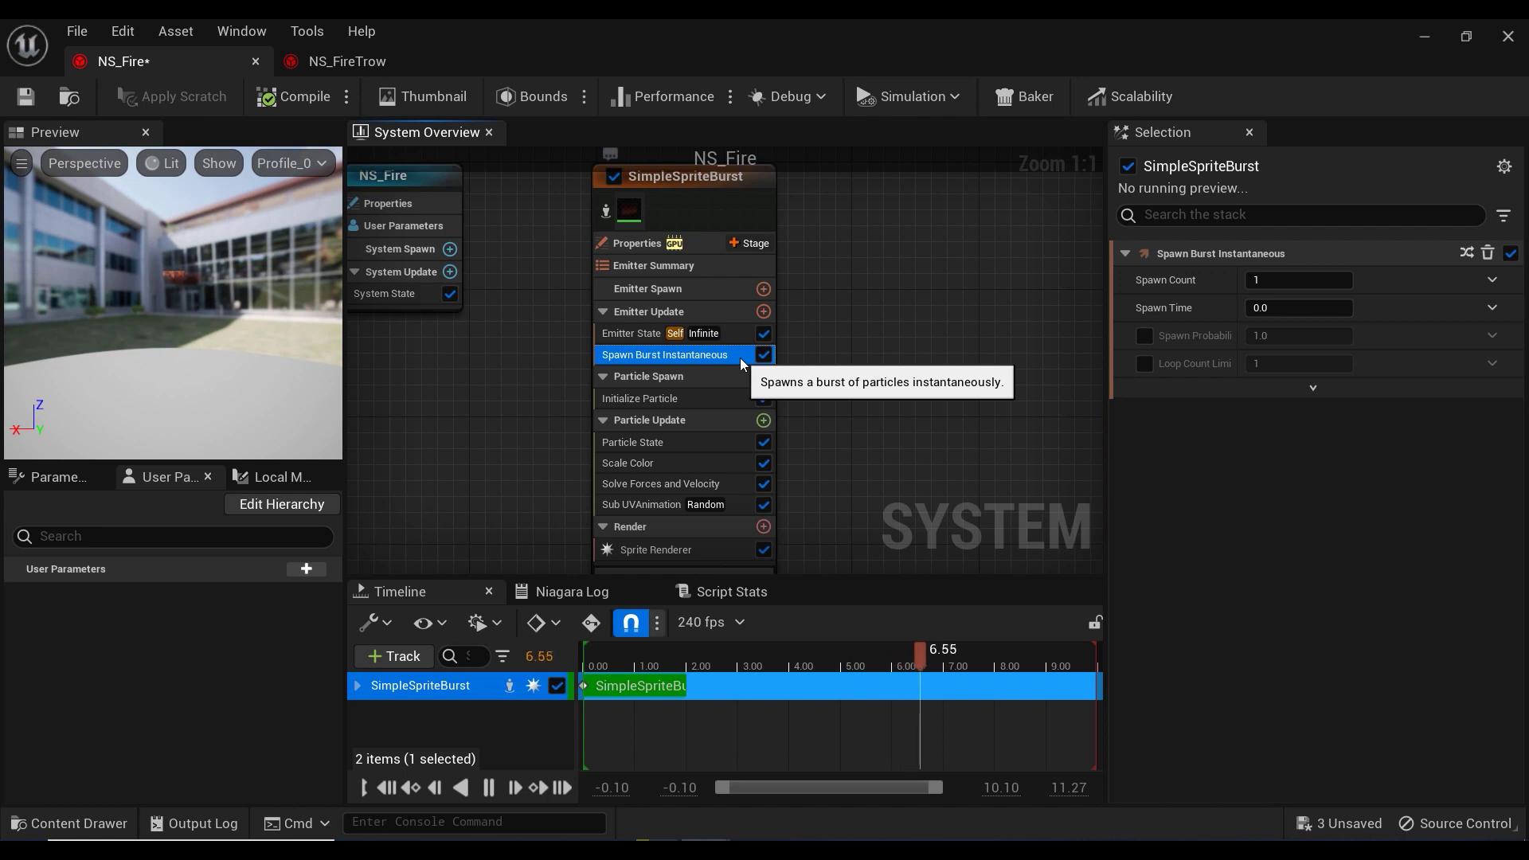
key(Delete)
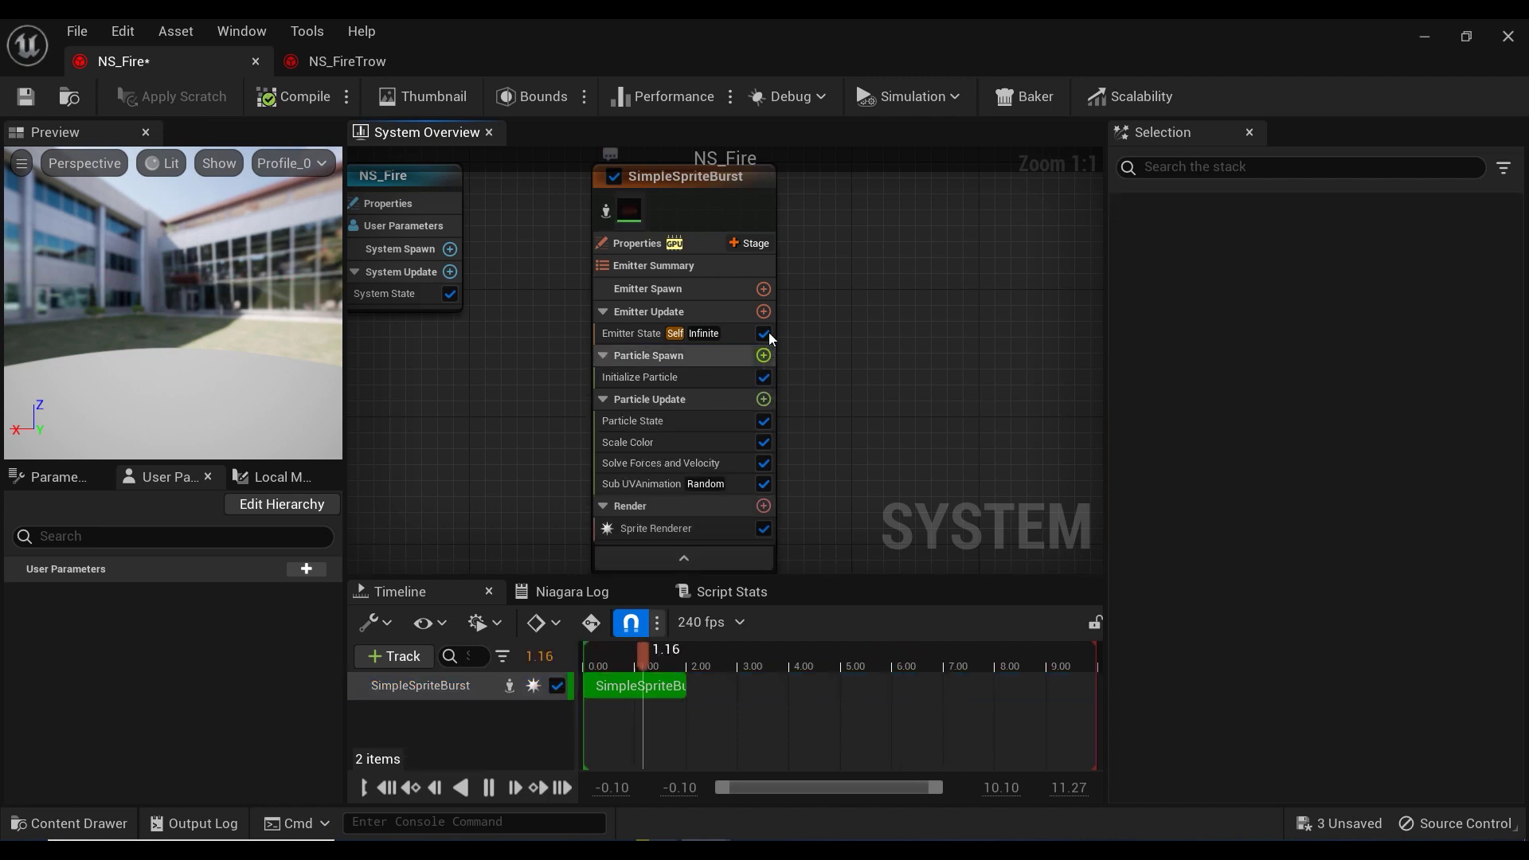
click(763, 311)
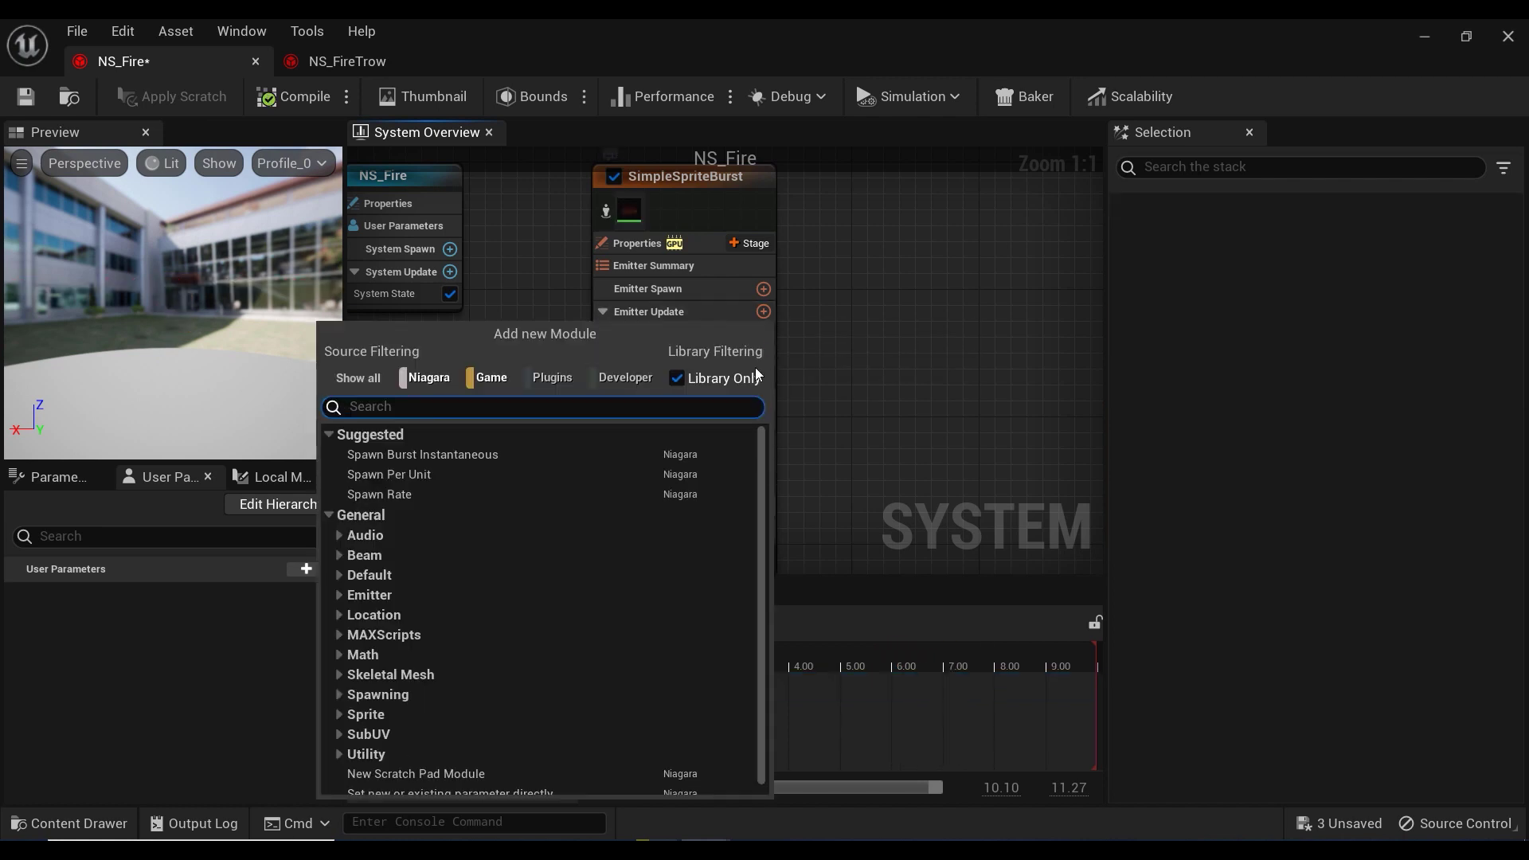
click(476, 495)
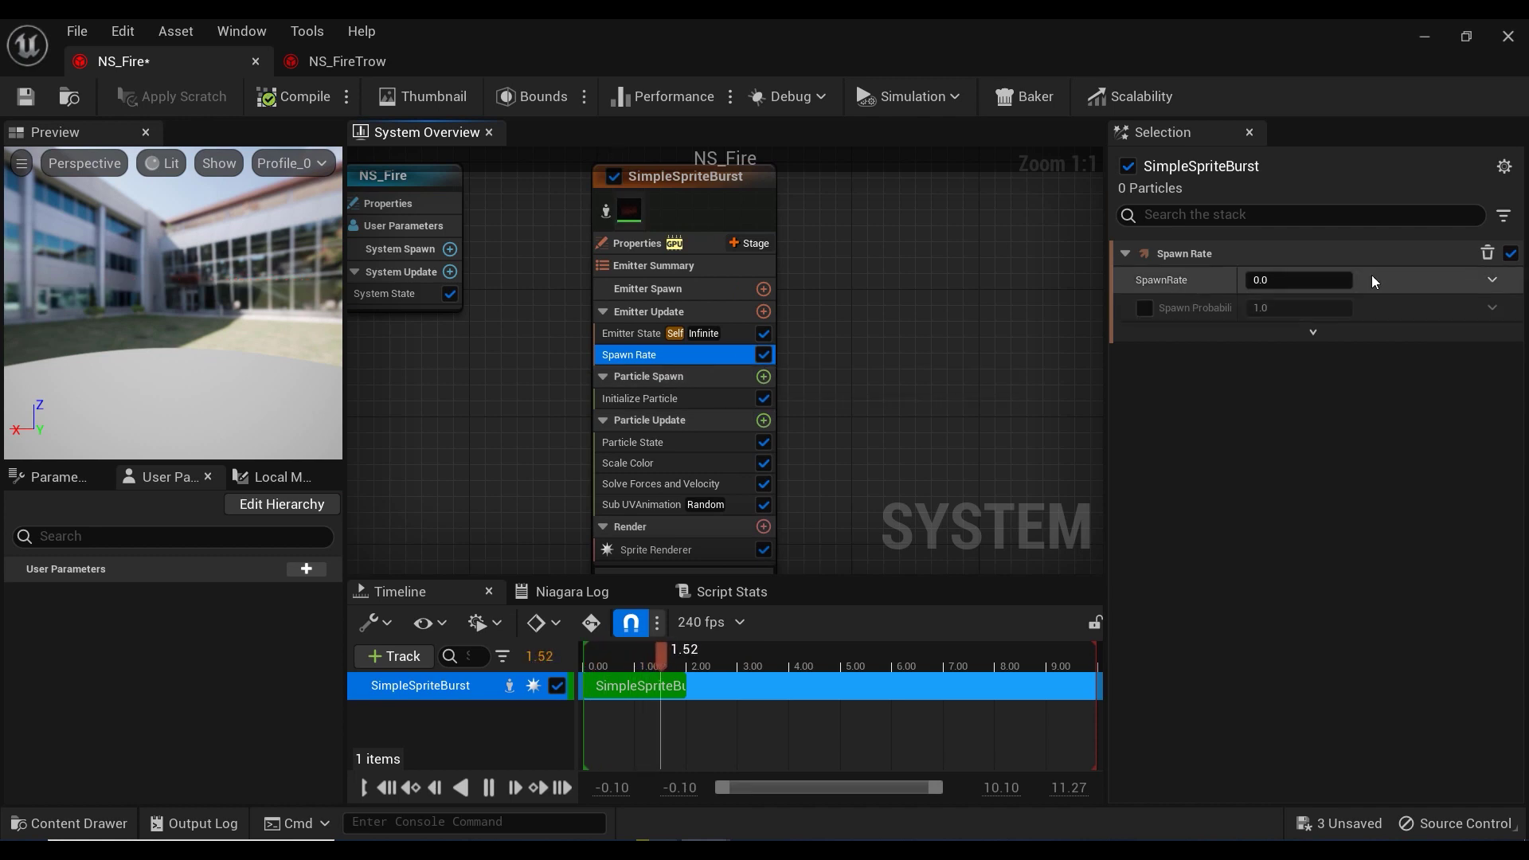
Drive the spawn rate with a Random Range Float from a minimum of 300 to a maximum of 500.
click(1491, 279)
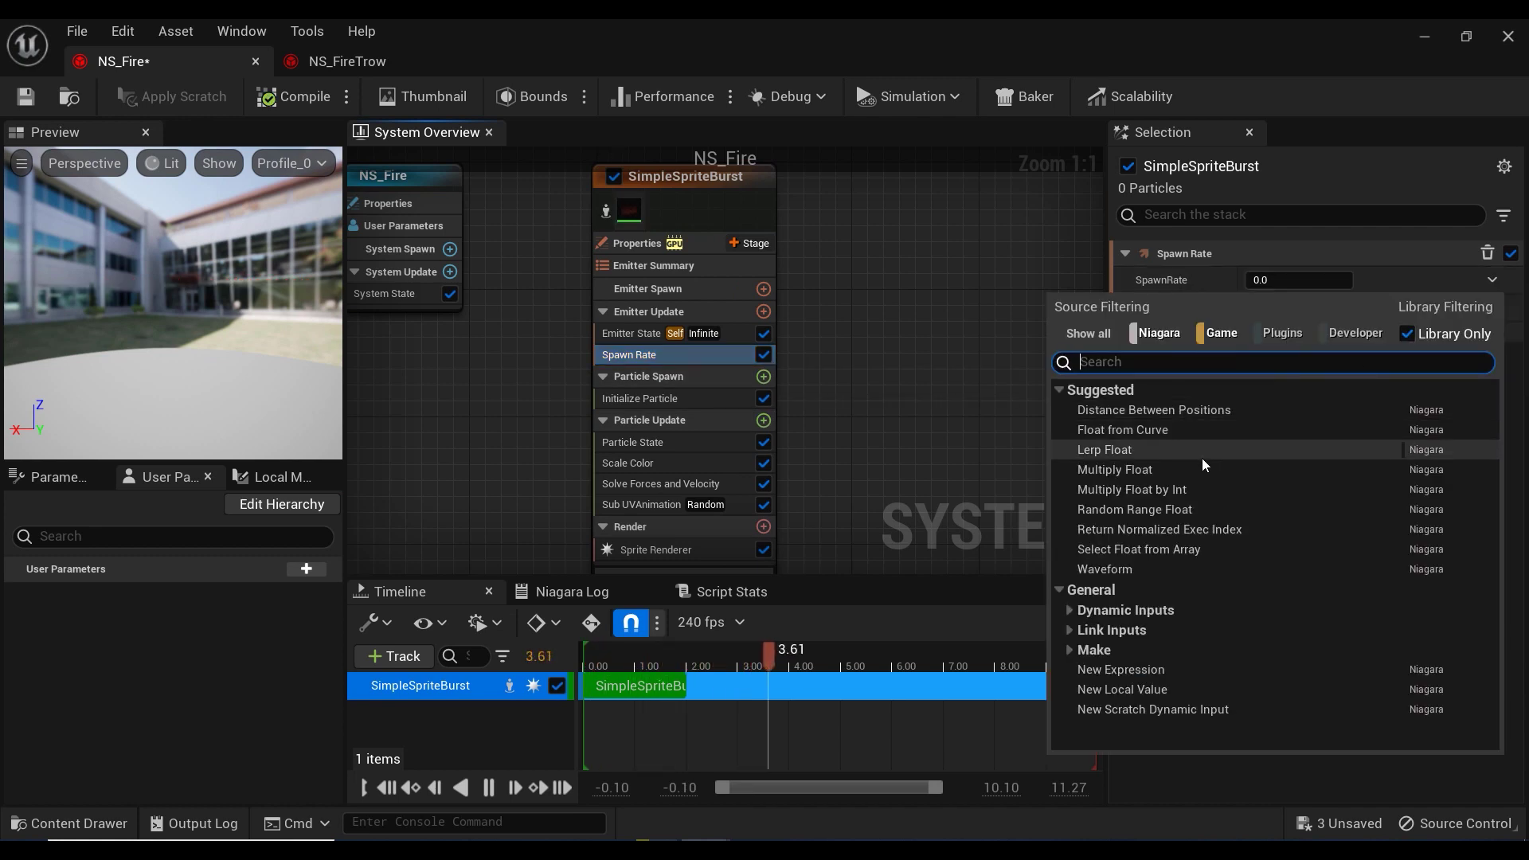
click(1201, 509)
click(1298, 314)
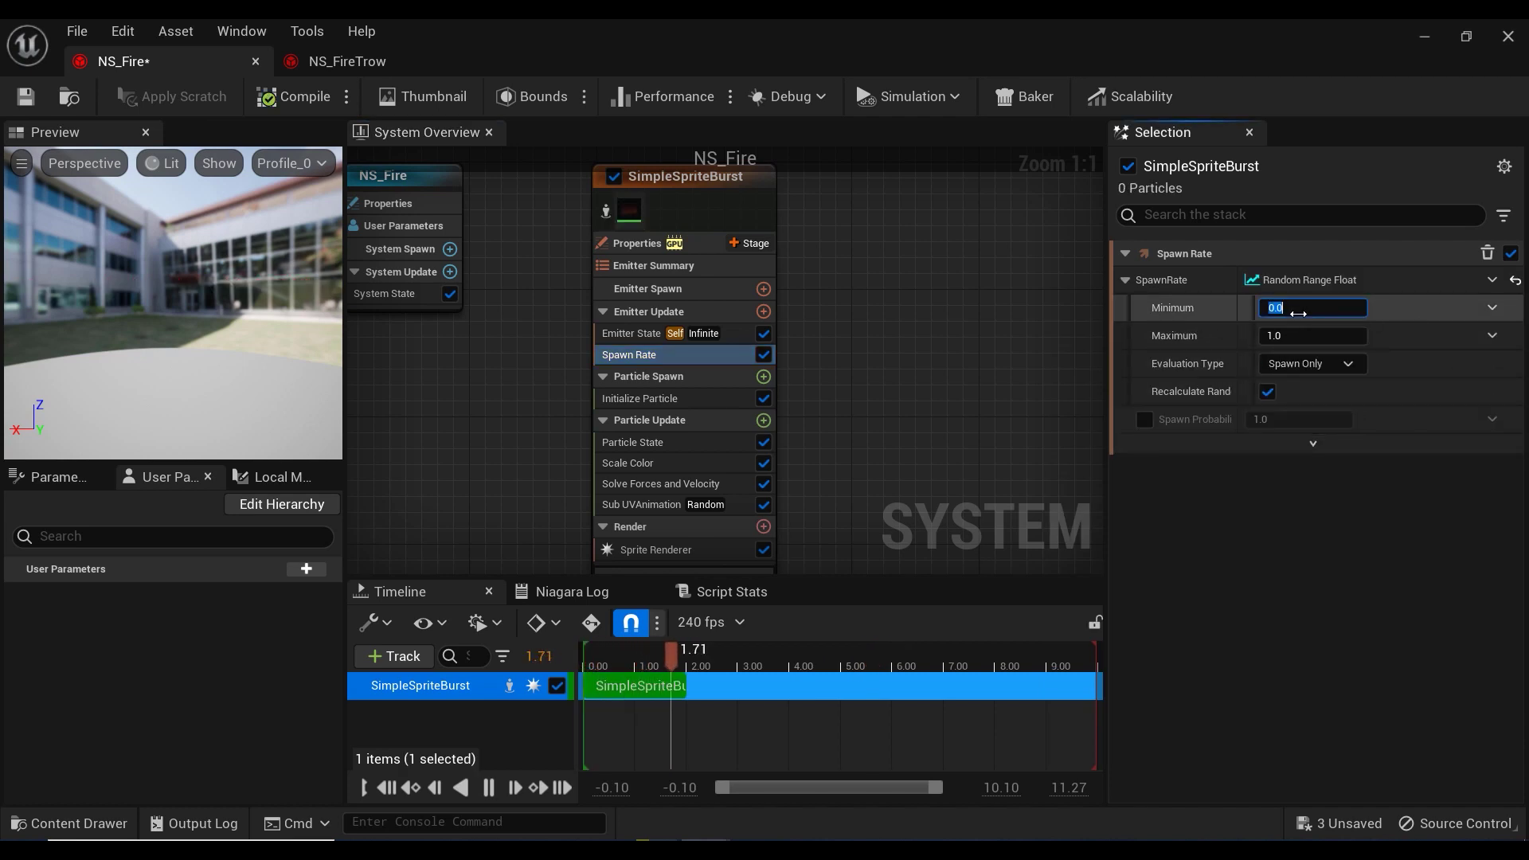
key(Tab)
text(5)
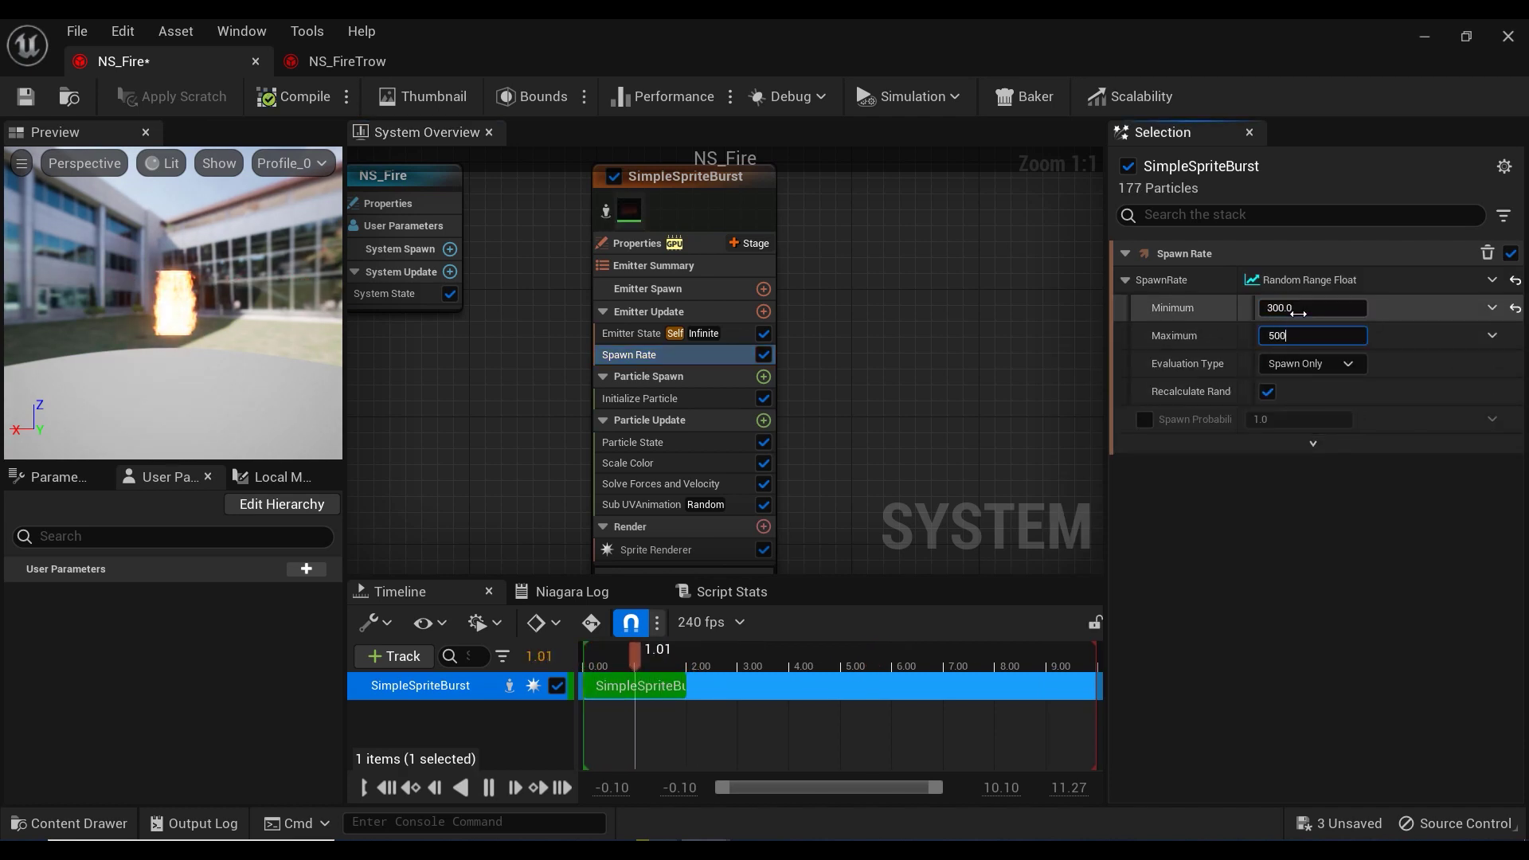
text(00)
key(Return)
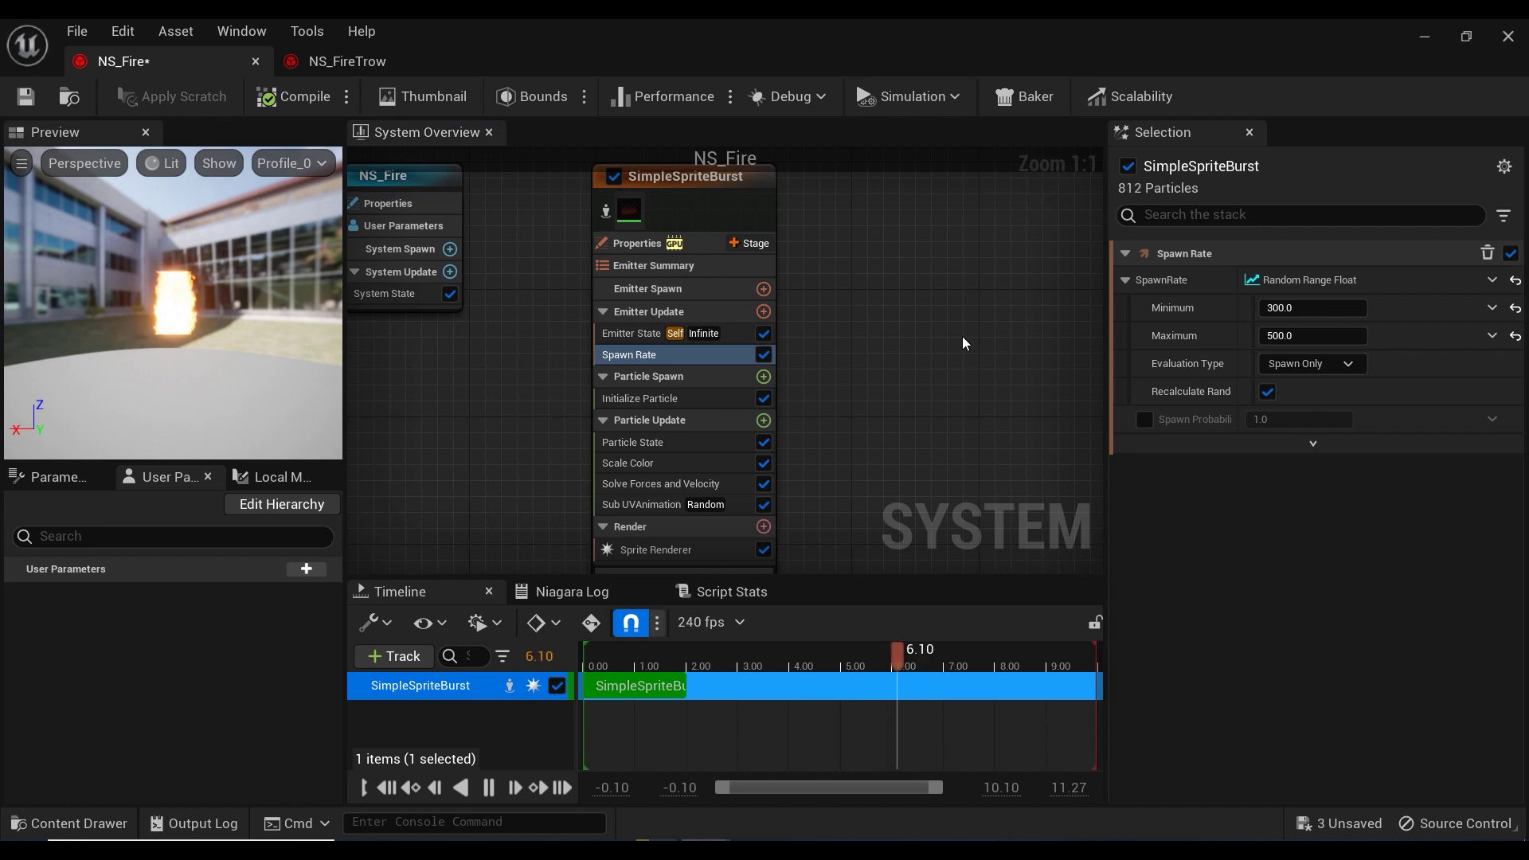
Drive the particle lifetime in Initialize Particle with a Random Range Float from 0.5 to 0.8.
right_drag(962, 336, 951, 301)
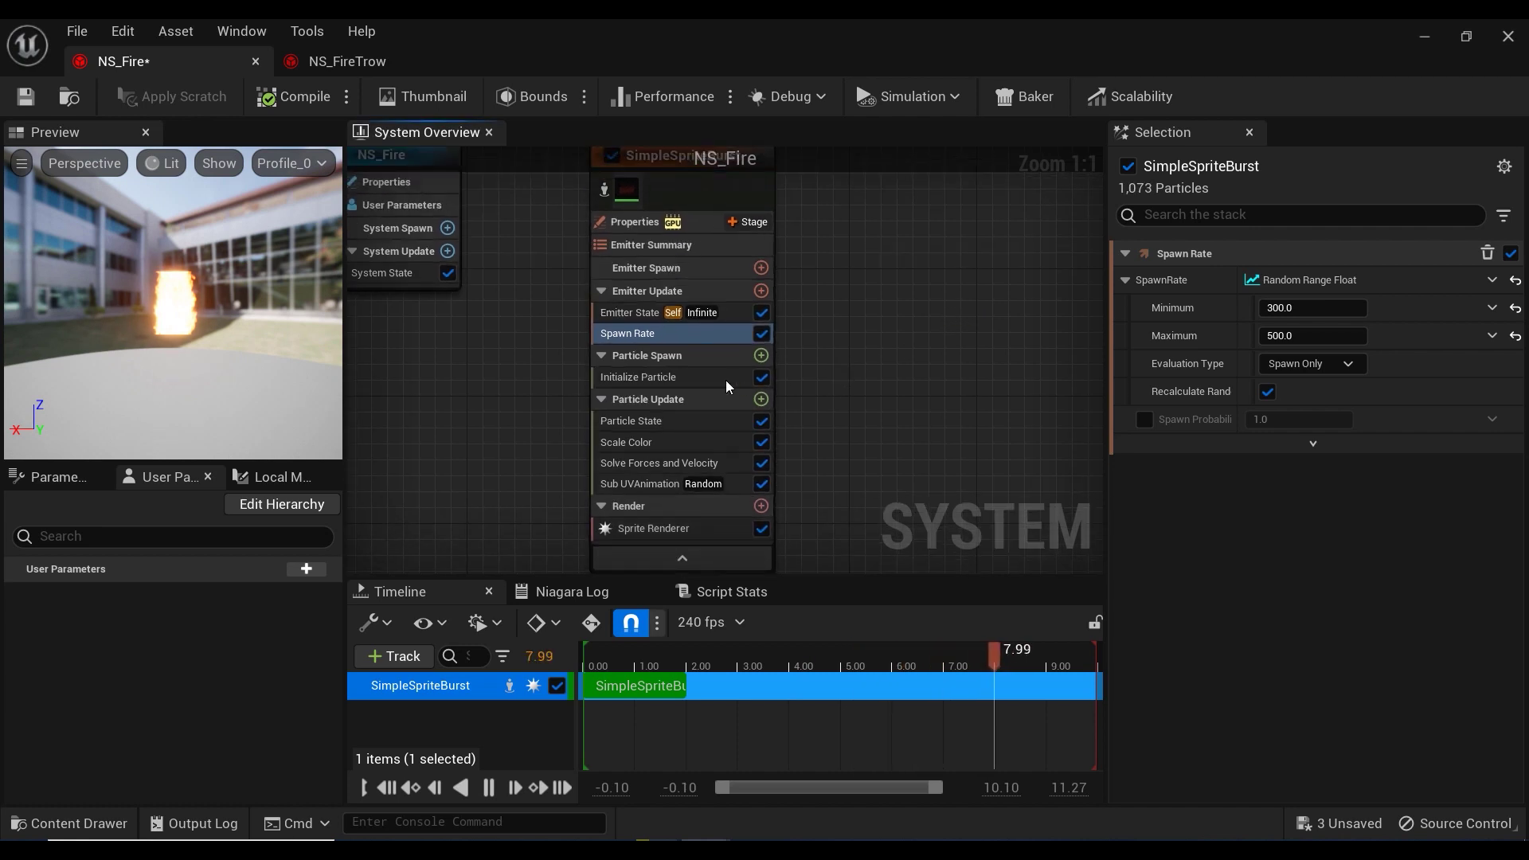
click(724, 378)
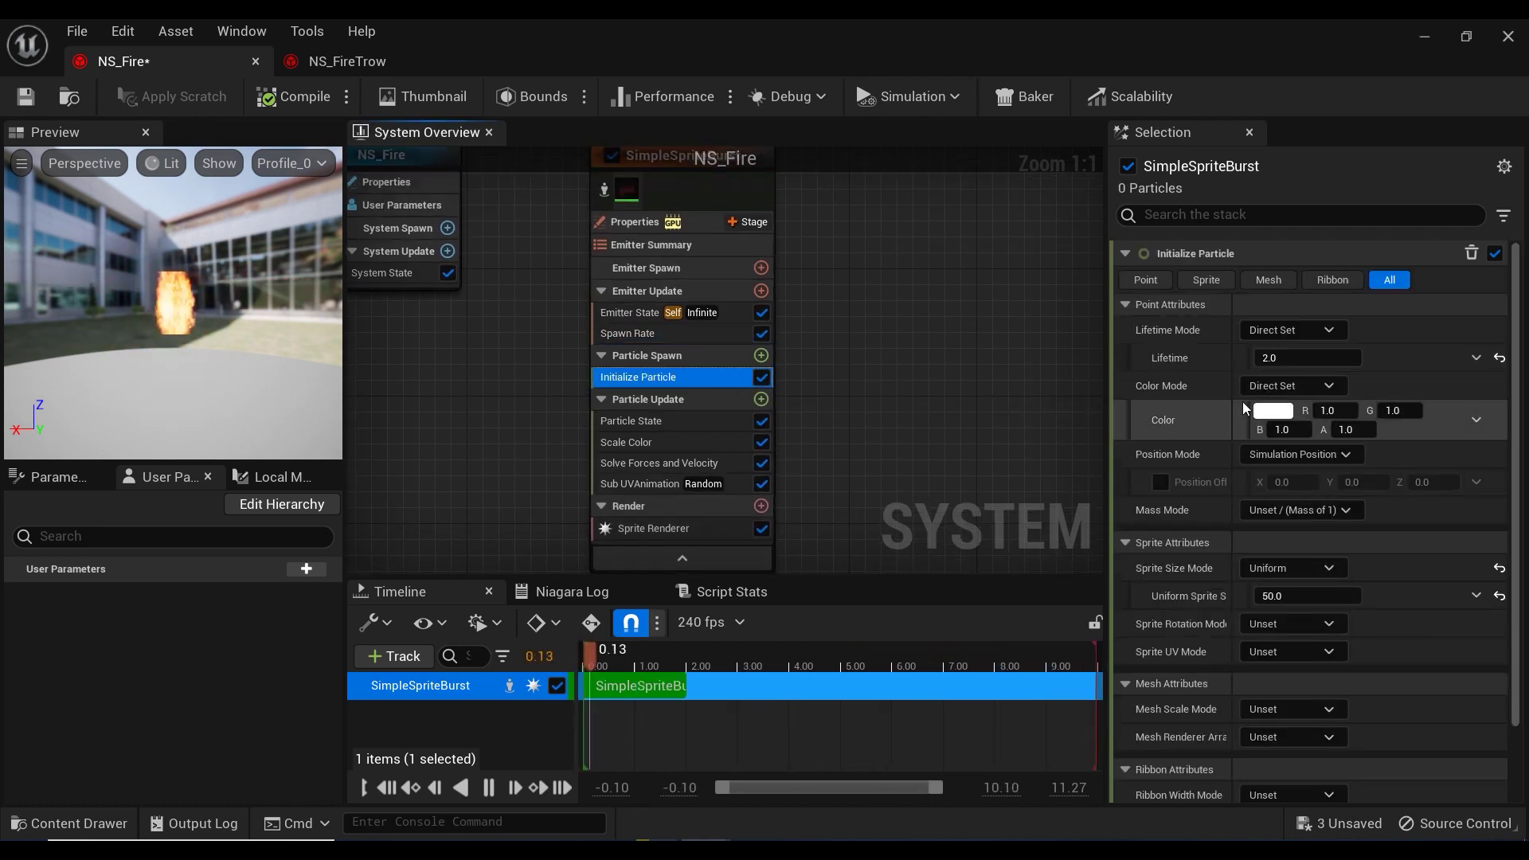
click(1355, 333)
click(1475, 360)
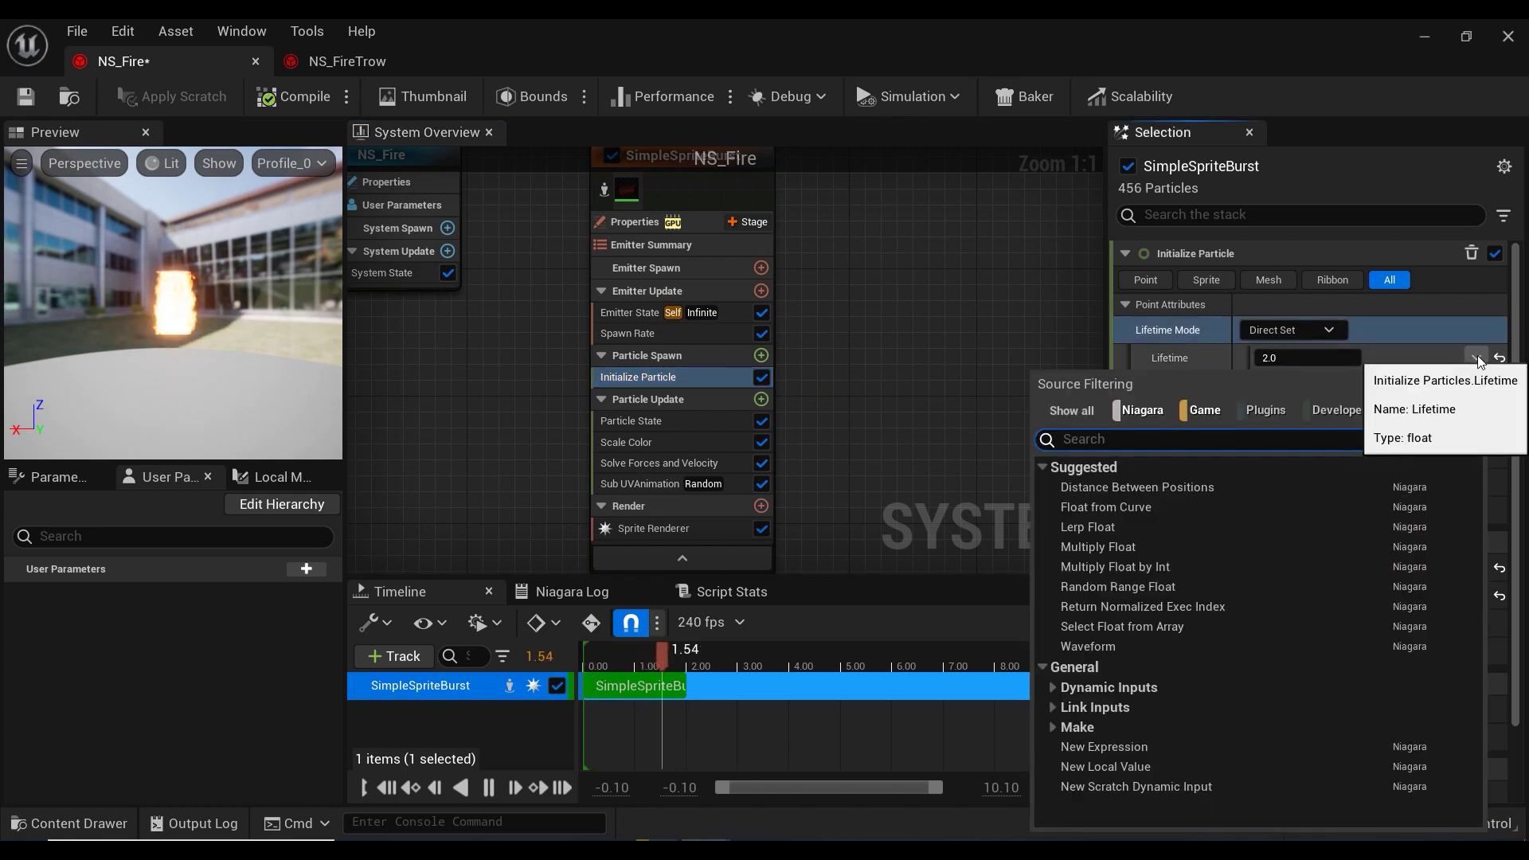
click(1273, 586)
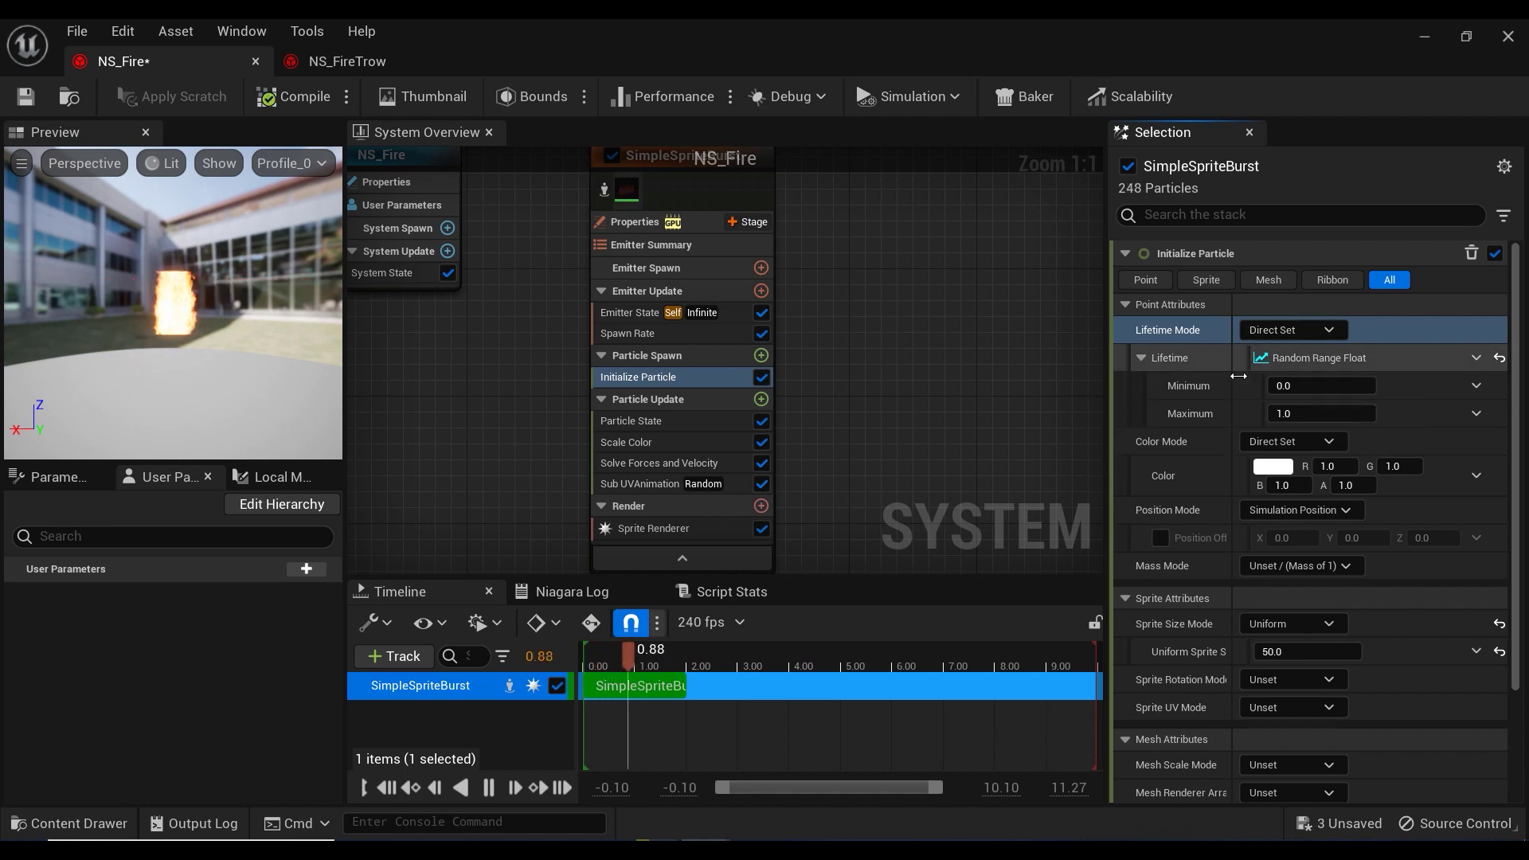
click(1314, 391)
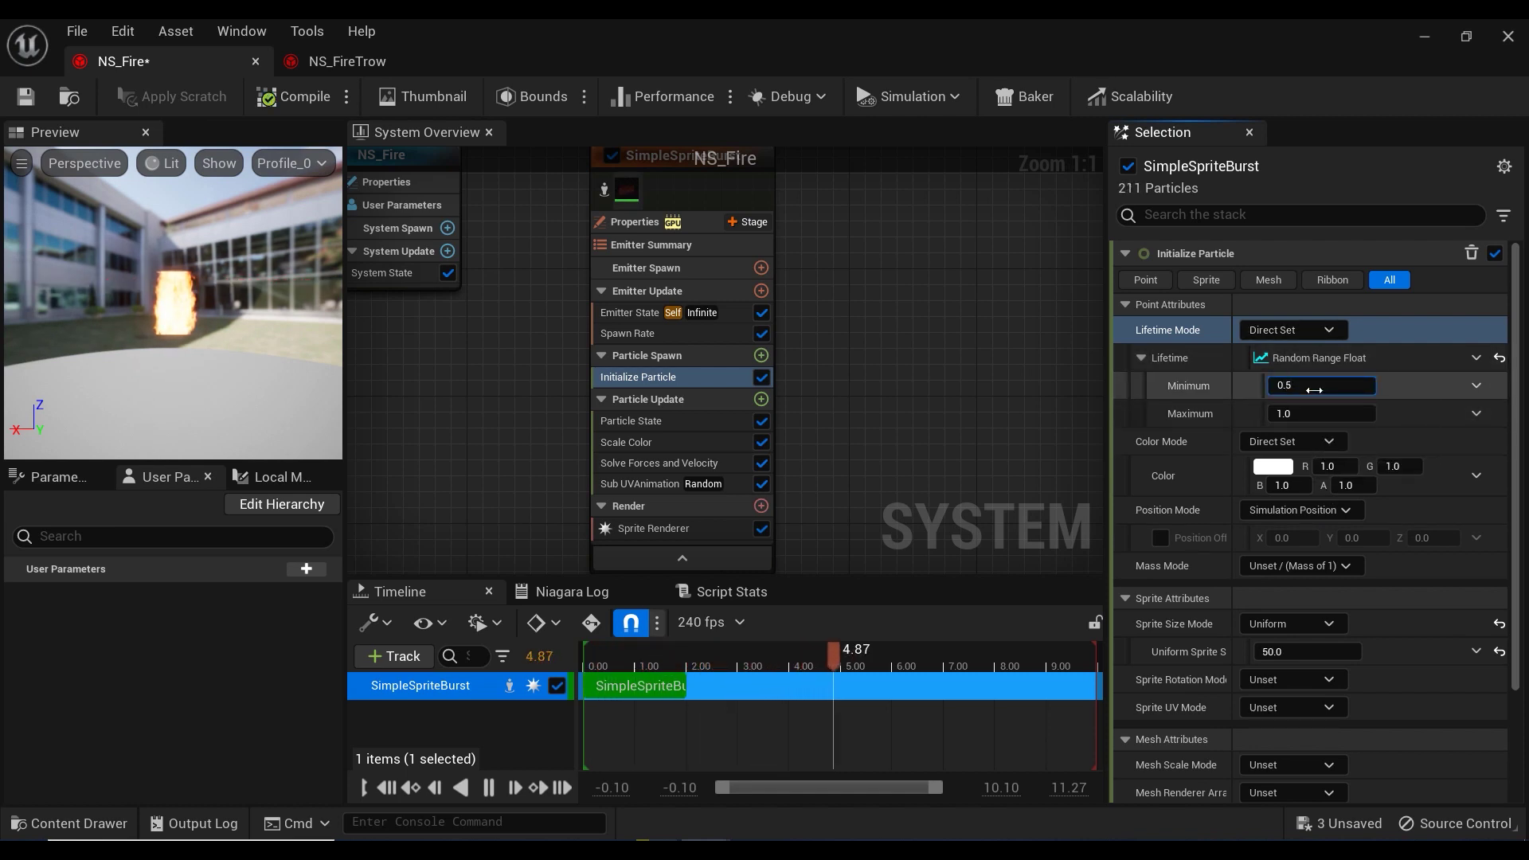
key(Tab)
text(0.8)
key(Return)
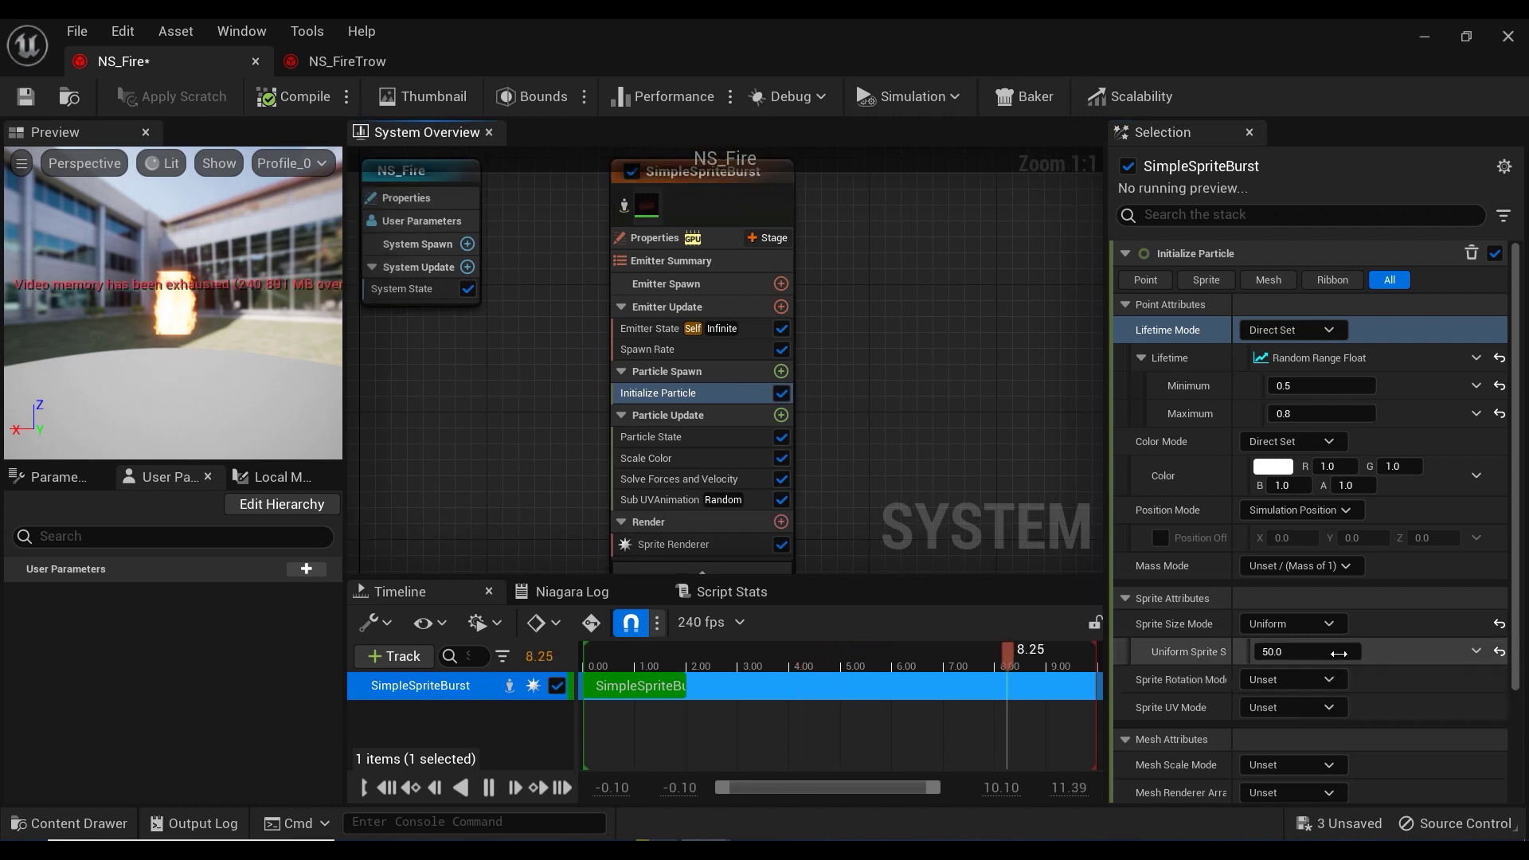
Drive the uniform sprite size with a Random Range Float from 100 to 150.
click(1475, 652)
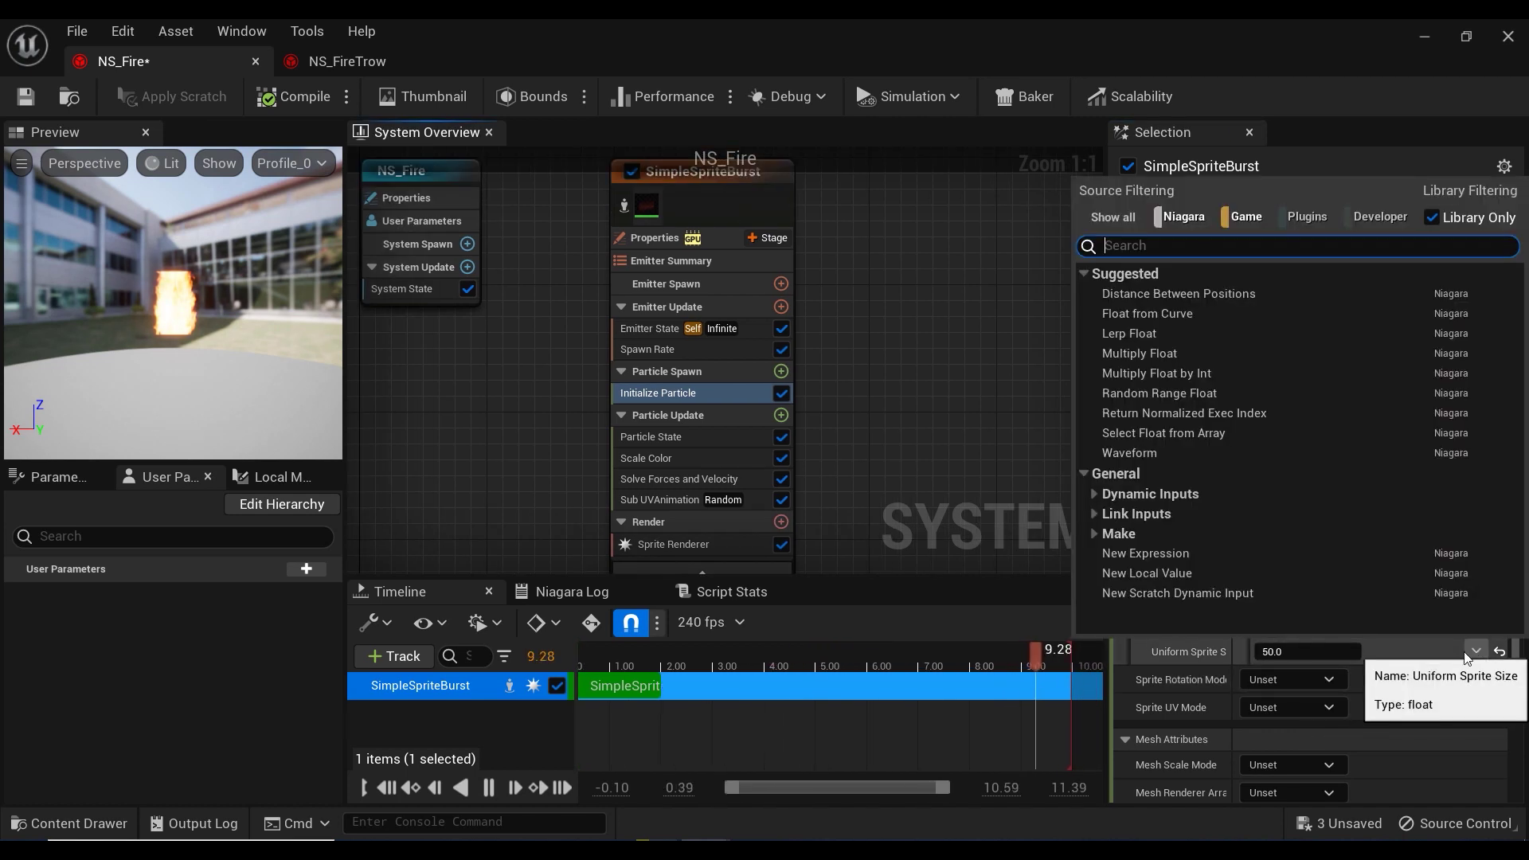
click(1239, 393)
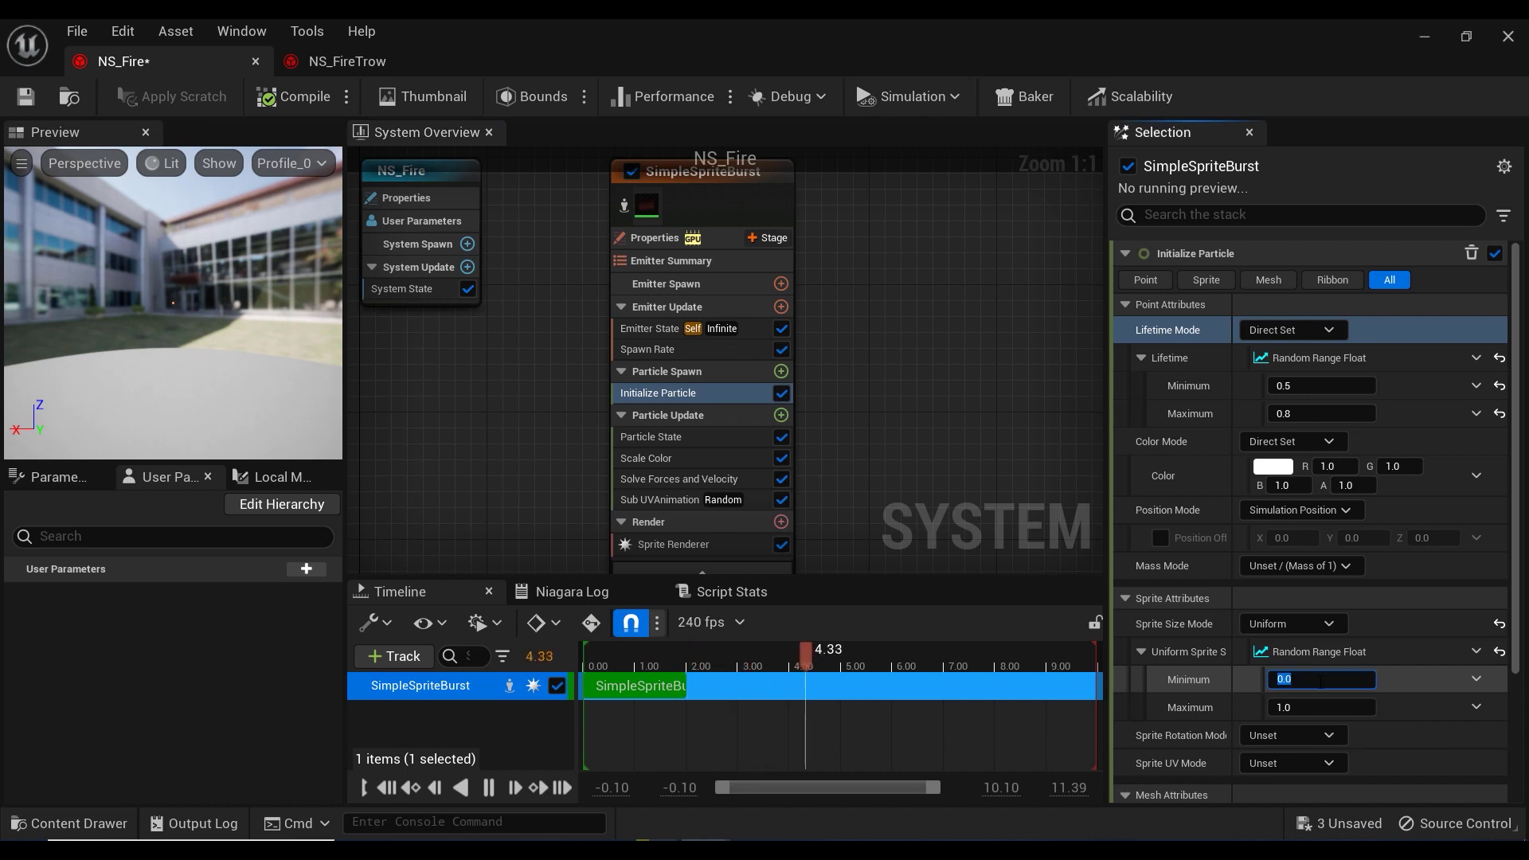
click(1320, 681)
text(100)
key(Tab)
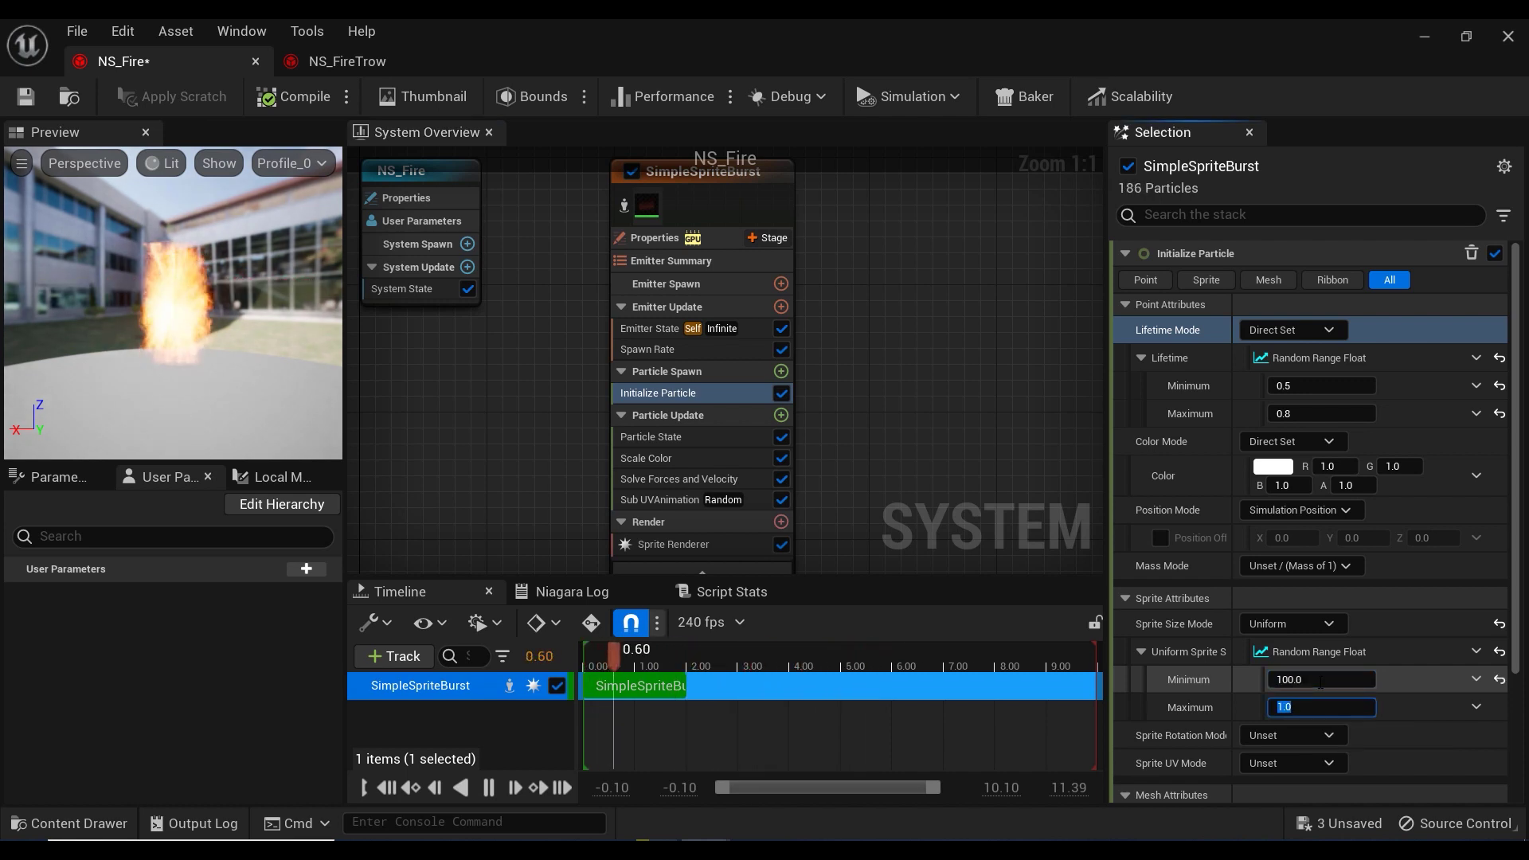
text(150)
key(Return)
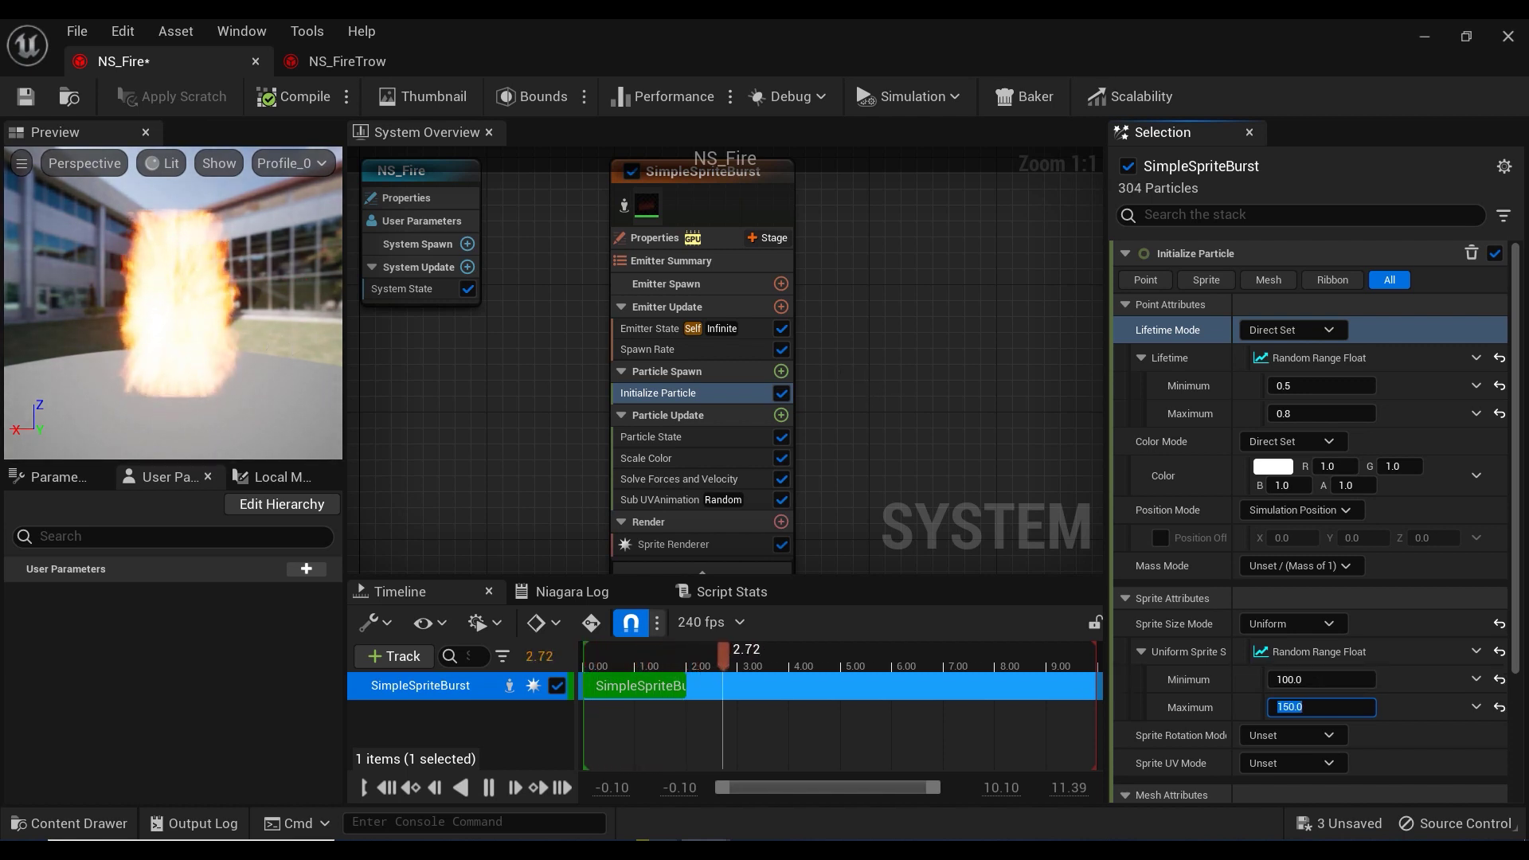
Add a Shape Location module to Particle Spawn and set its sphere radius to 10.
right_drag(867, 371, 857, 376)
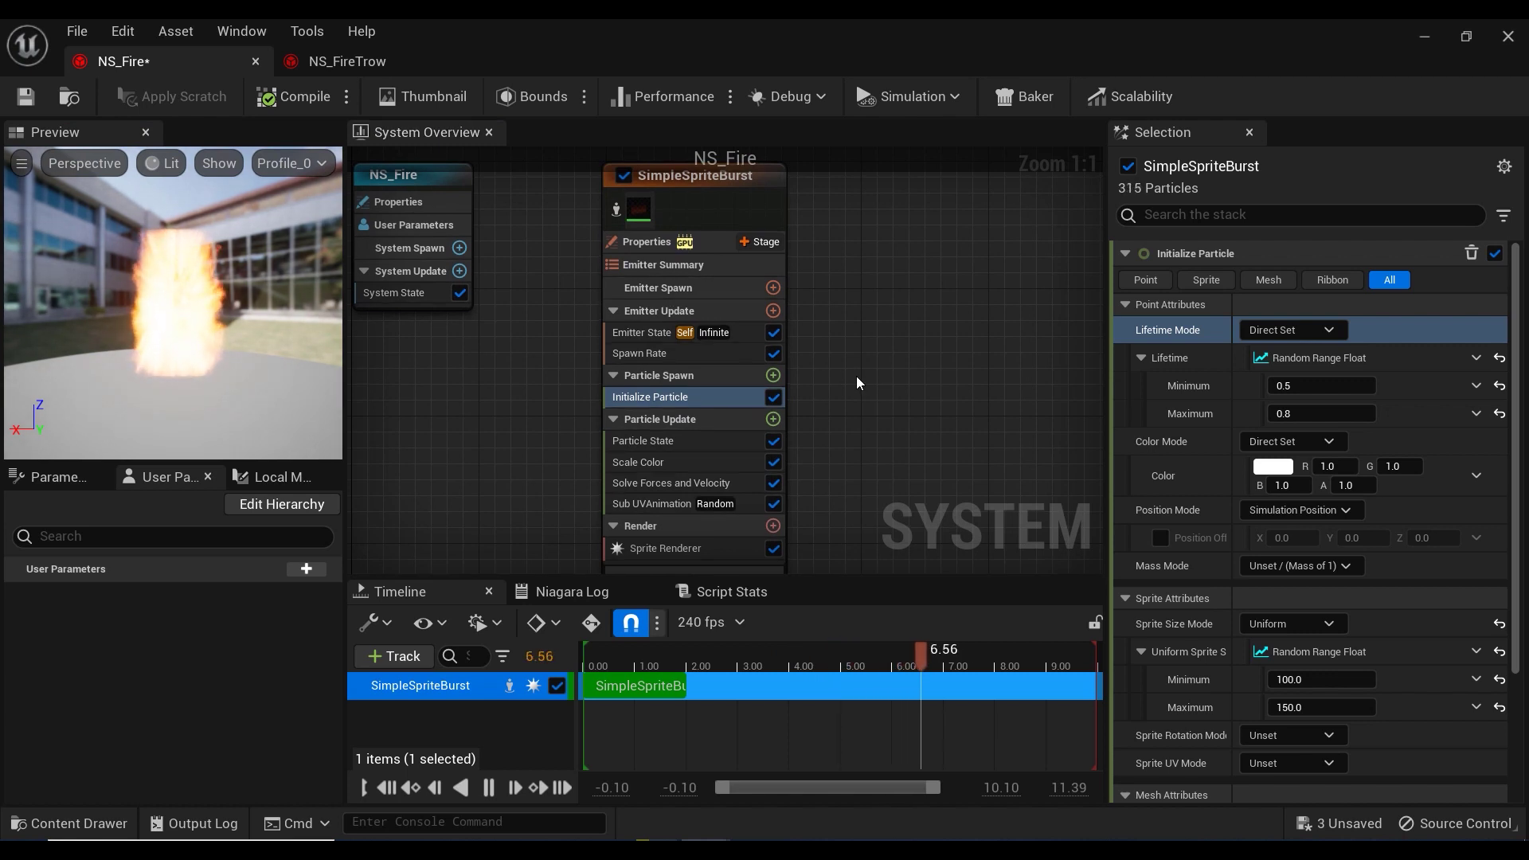
right_drag(908, 403, 897, 391)
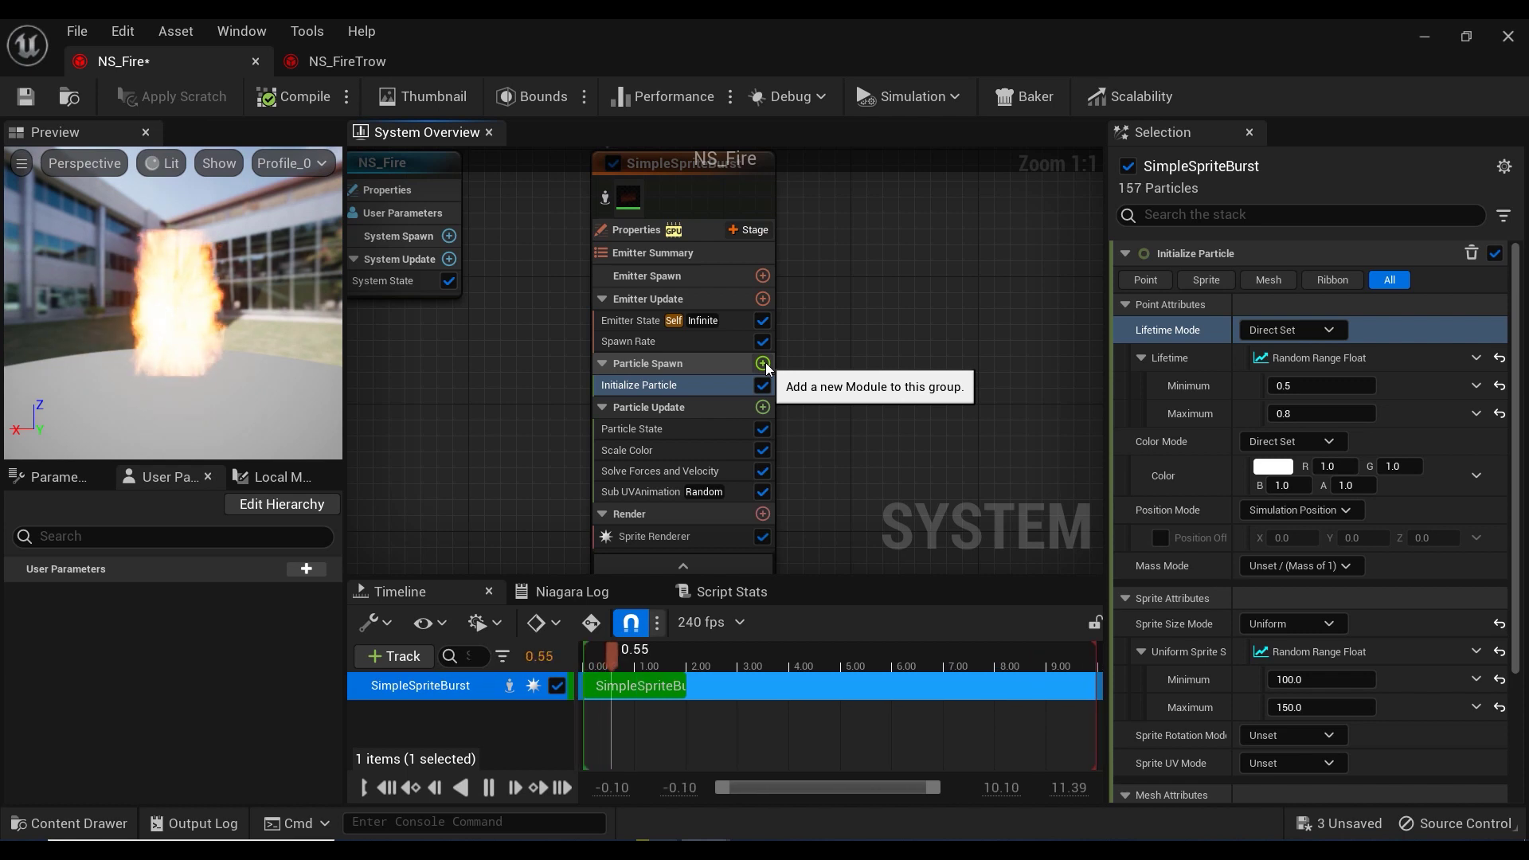
click(762, 365)
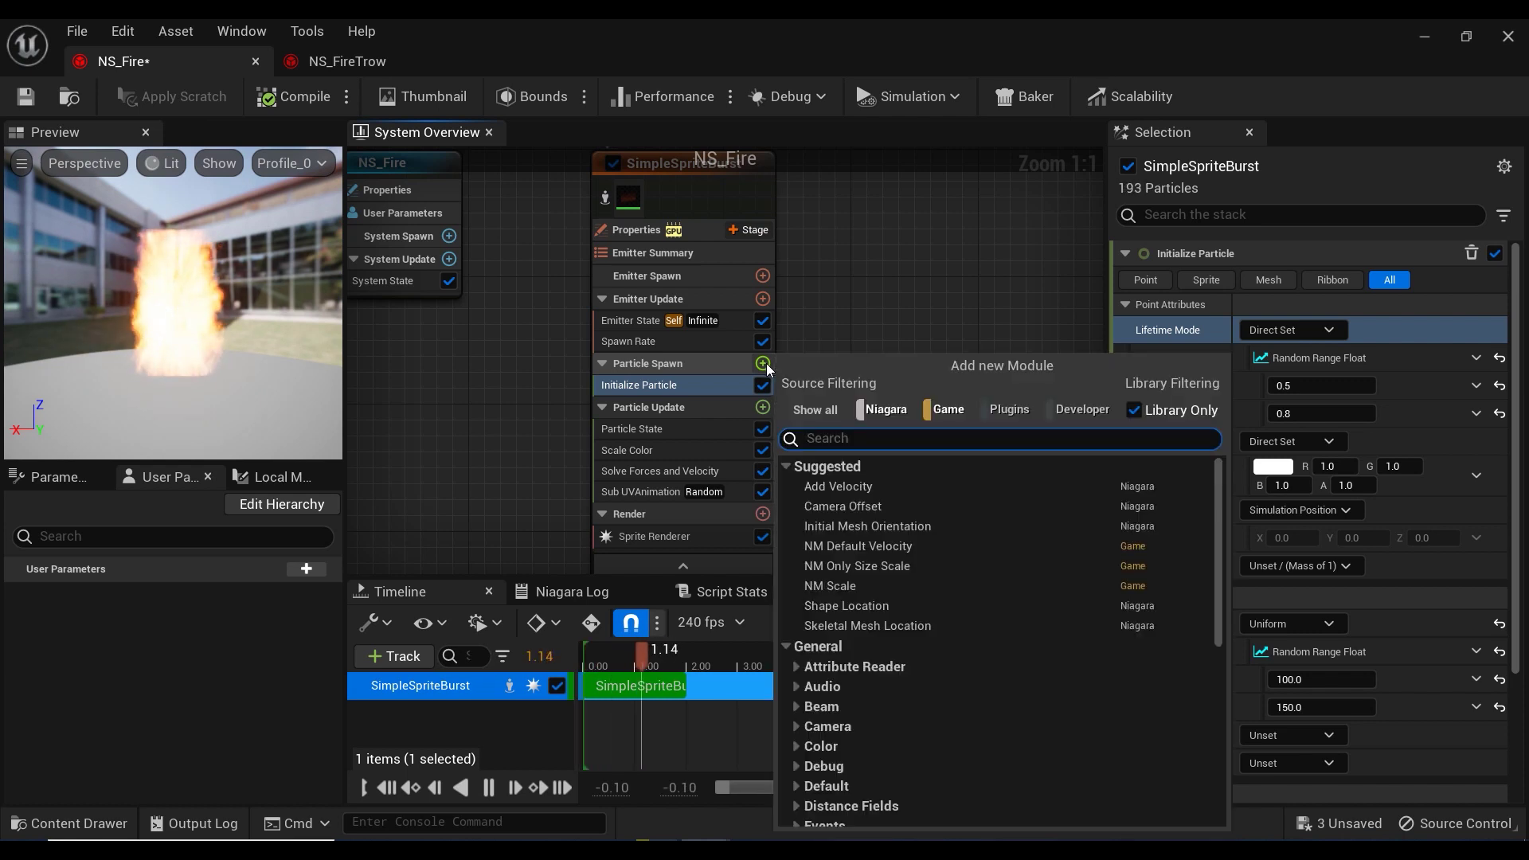
click(886, 612)
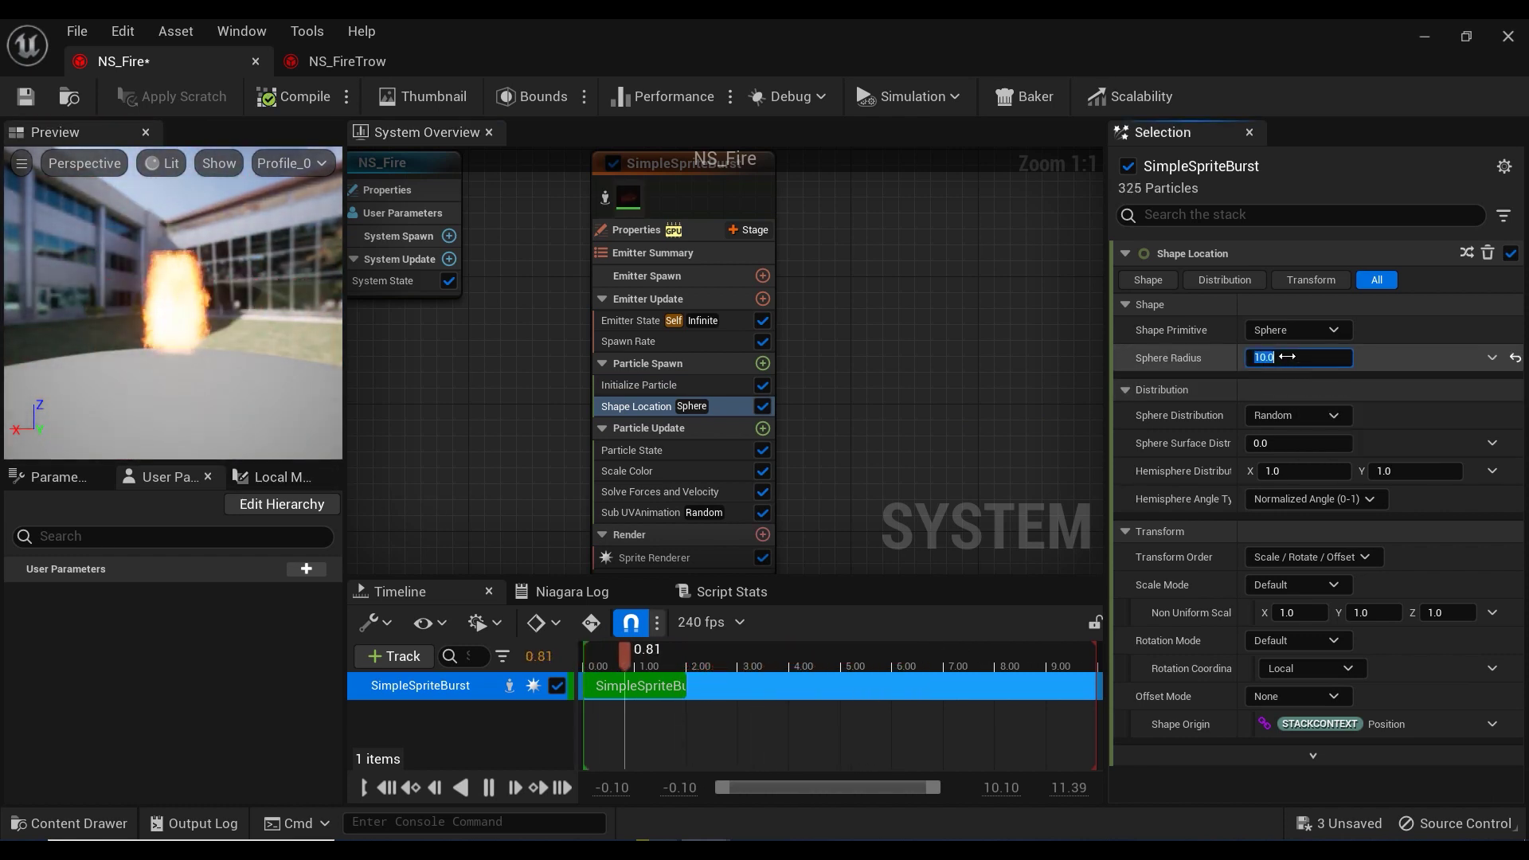
key(Return)
Add an Add Velocity module to Particle Spawn and set its linear velocity to X 1, Y 0, Z 0.
mouse_move(989, 461)
right_down()
mouse_move(973, 452)
mouse_move(985, 459)
right_up()
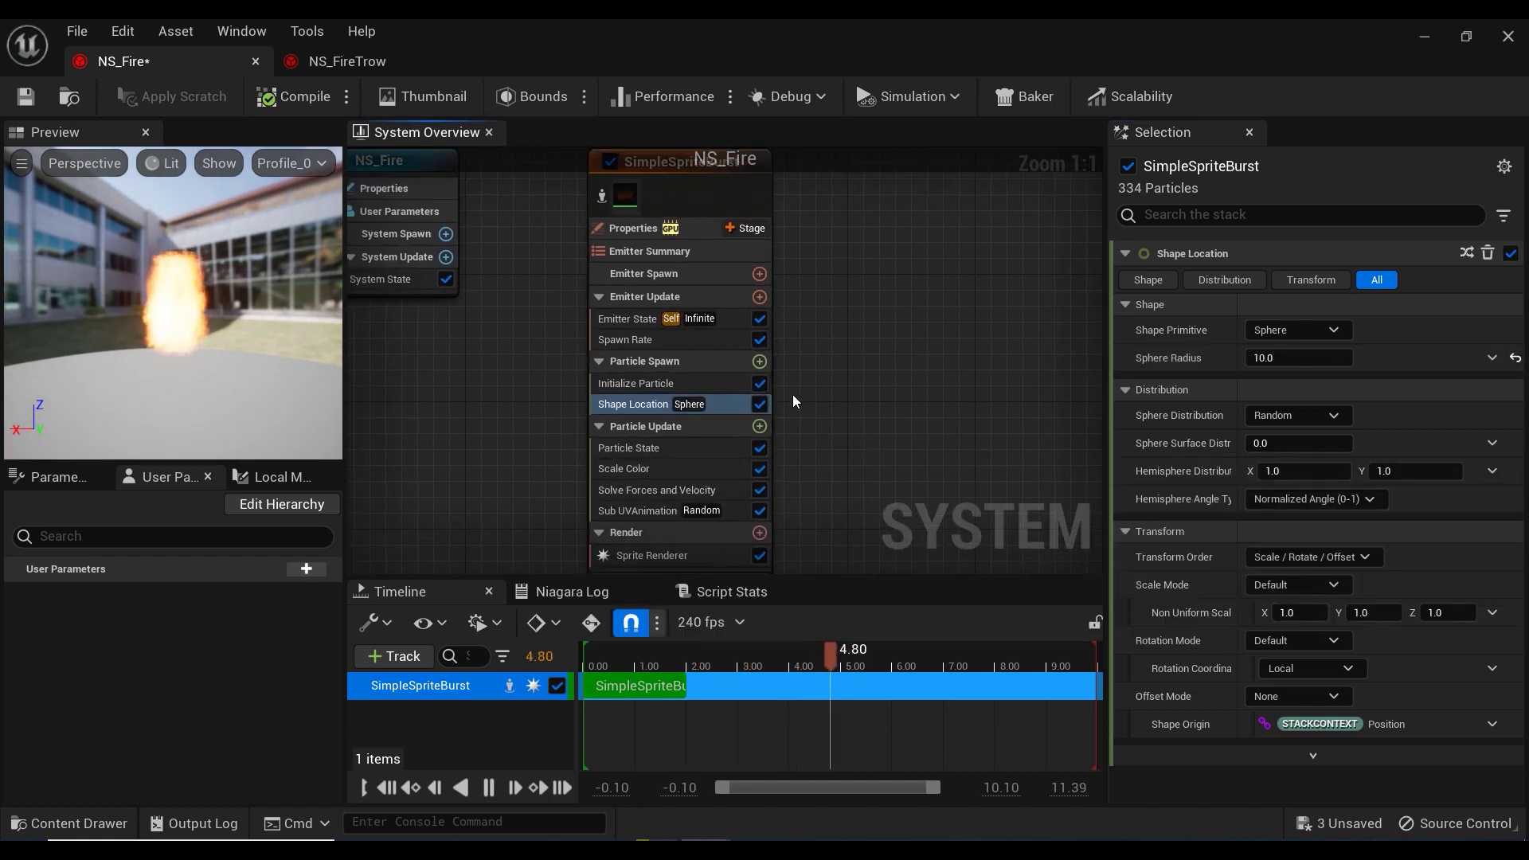
click(759, 361)
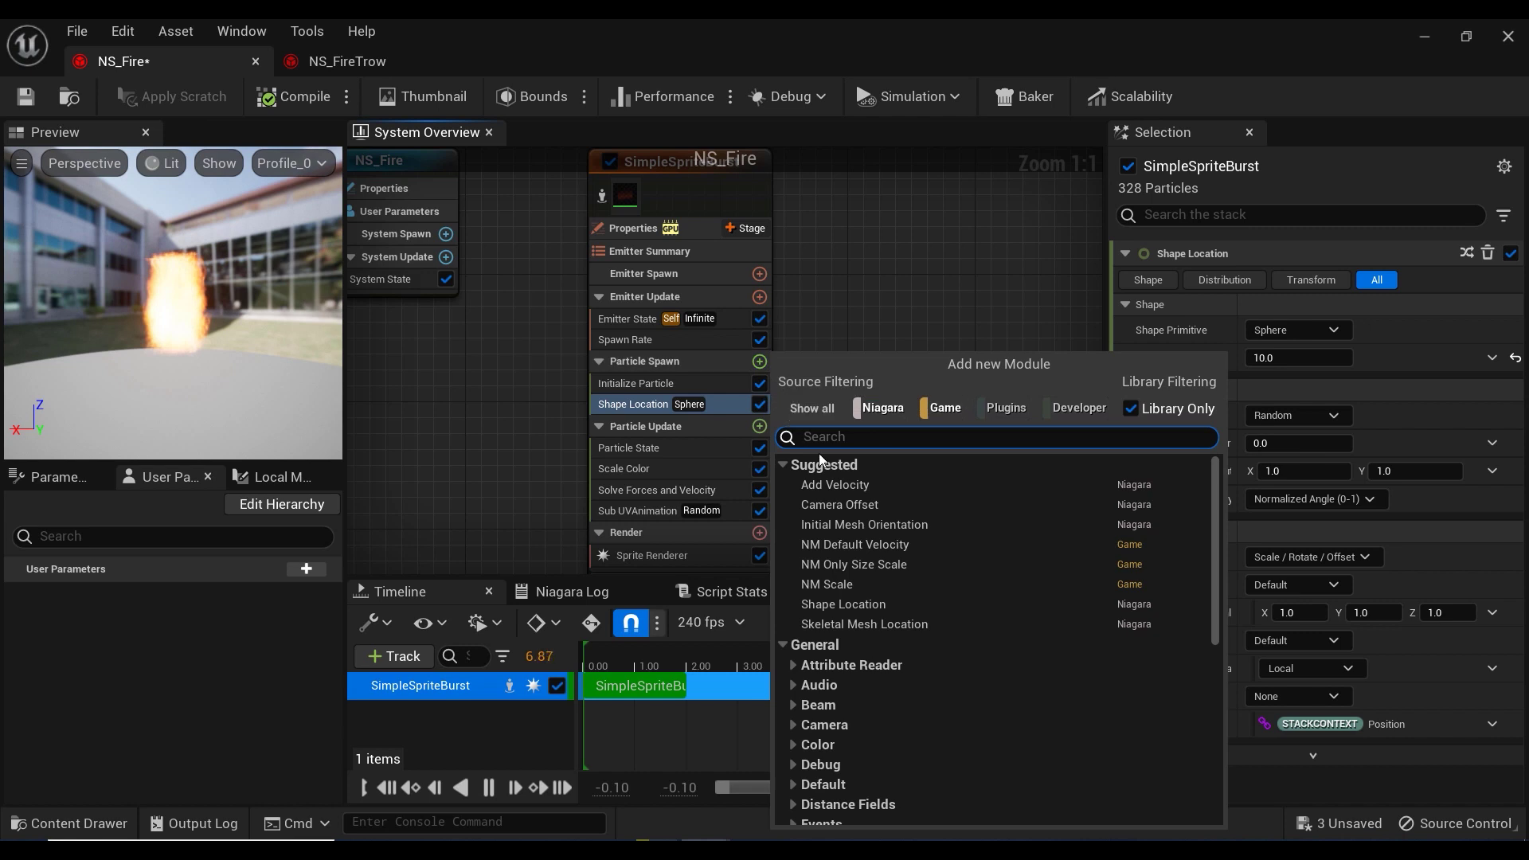
click(836, 485)
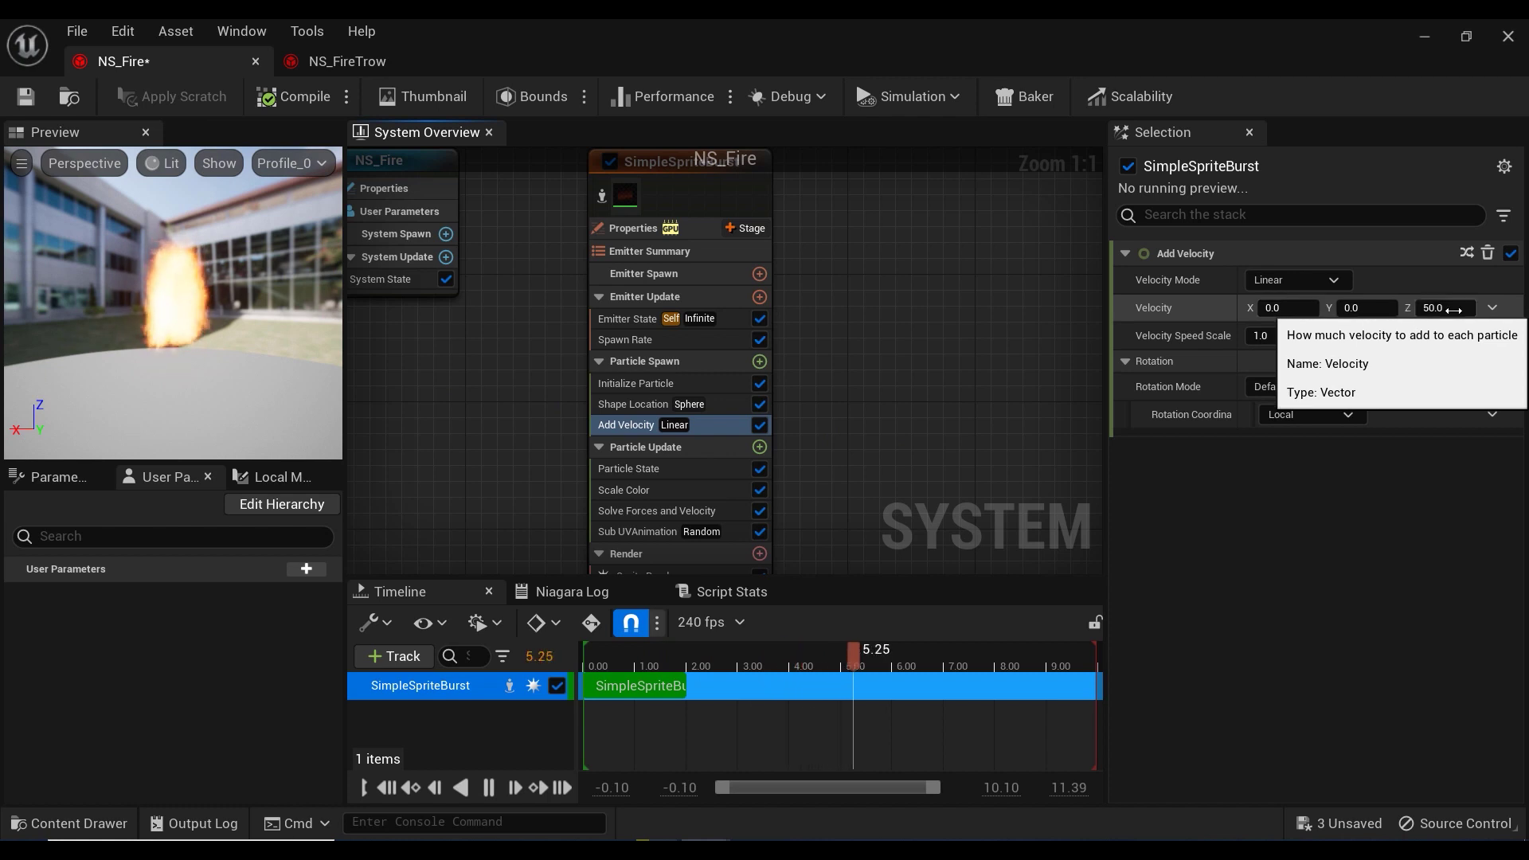
text(0)
key(Return)
click(1274, 307)
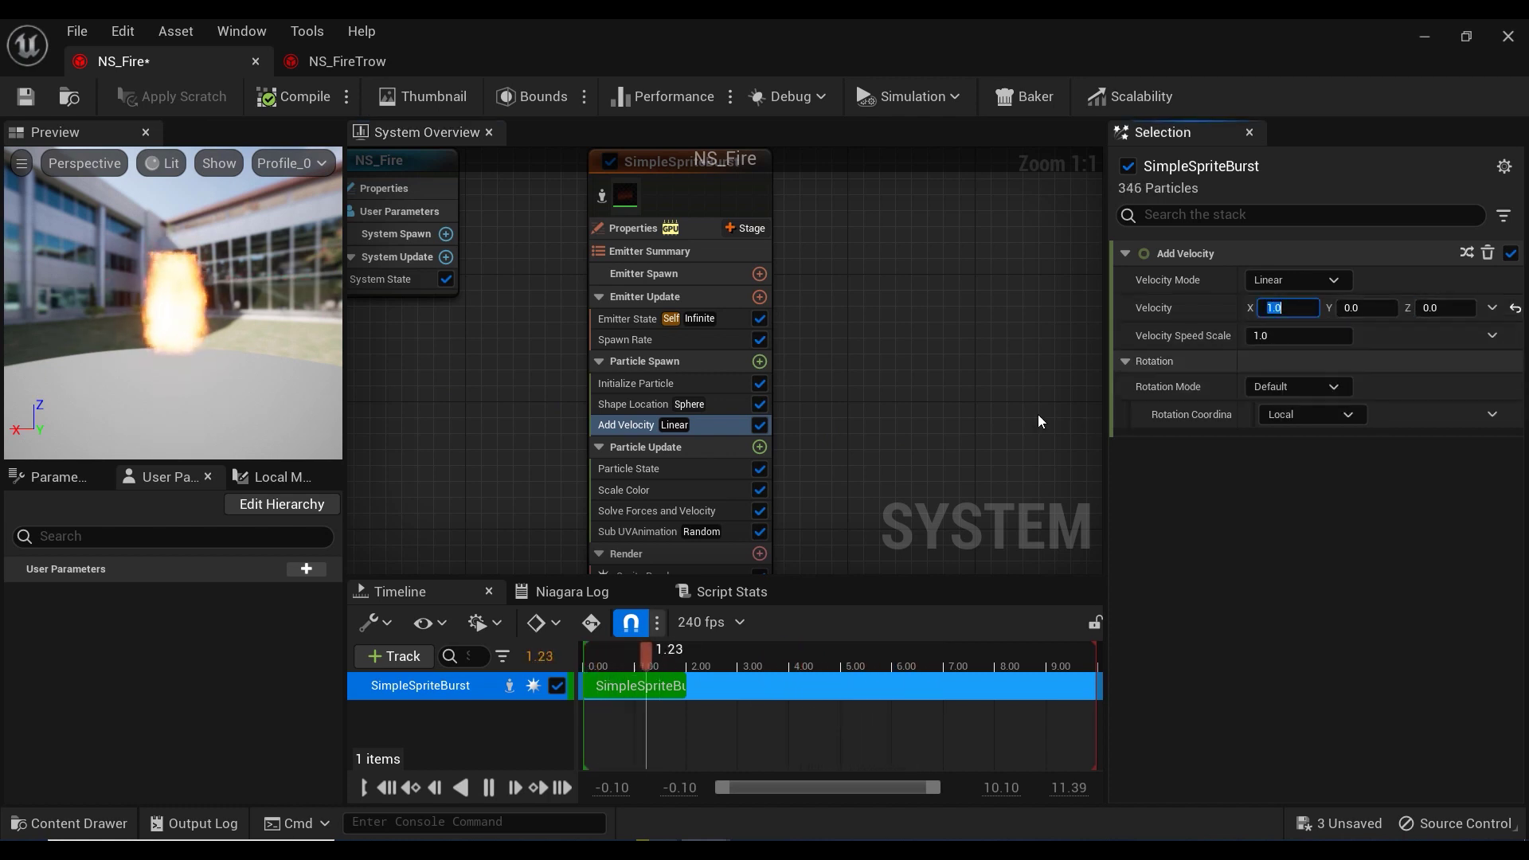
Change the Add Velocity mode to In Cone and drive its velocity speed with a Random Range Float from 800 to 1200.
click(1318, 280)
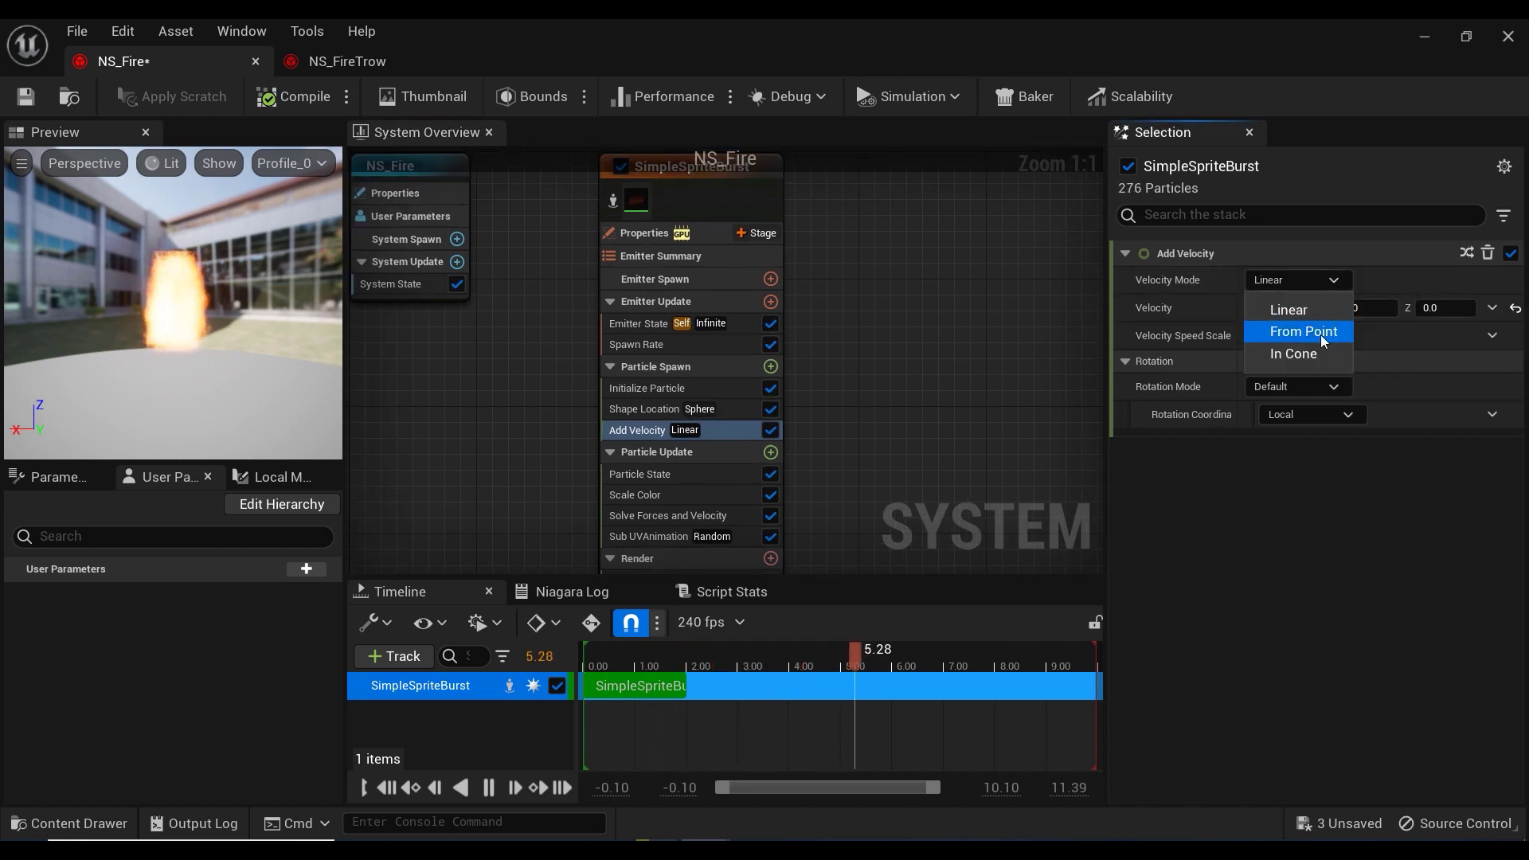
click(1318, 354)
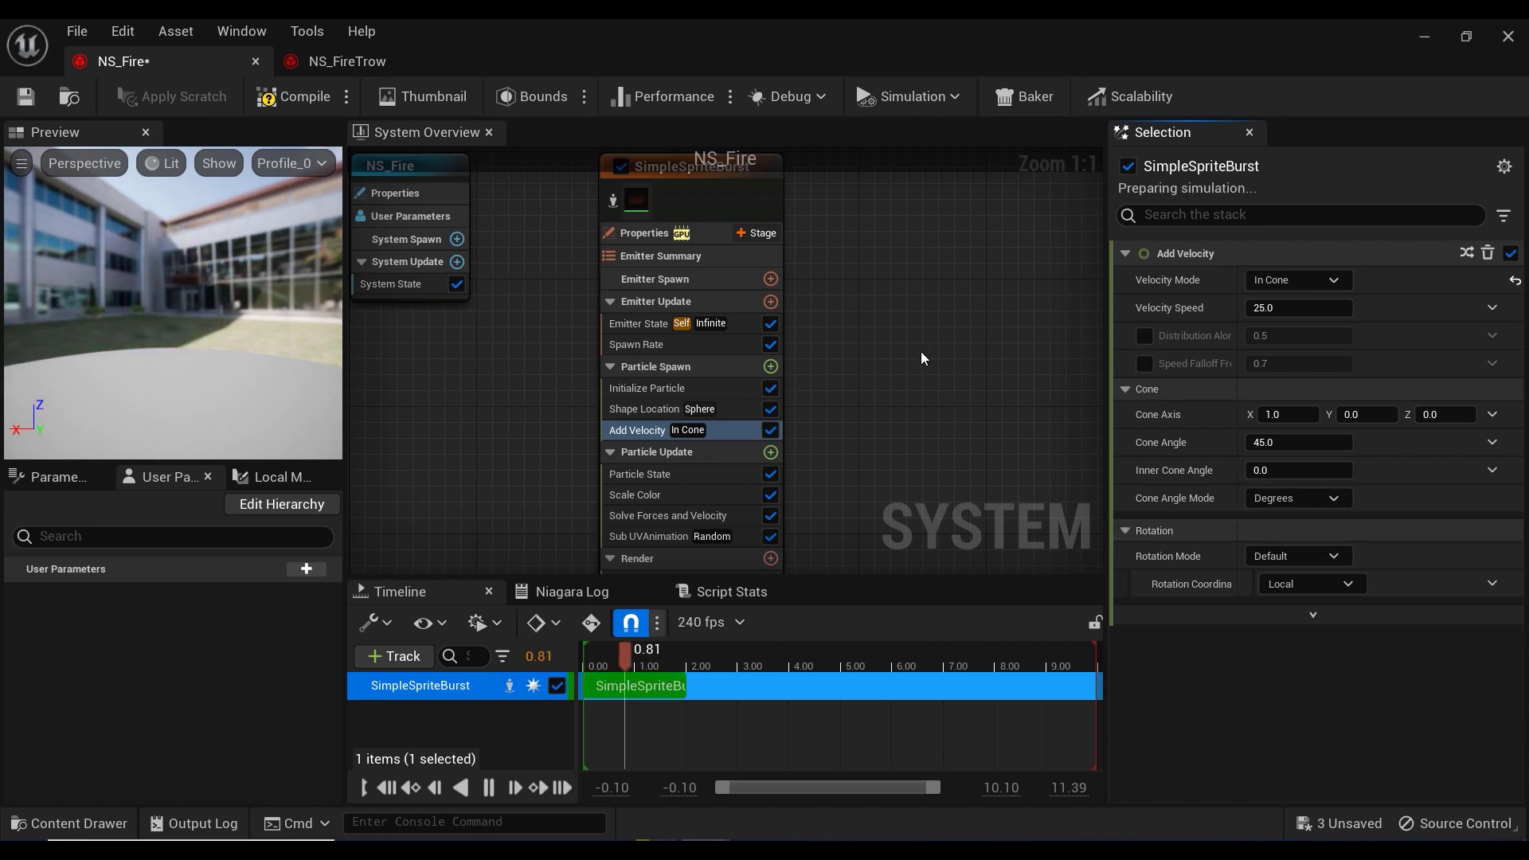
click(1492, 308)
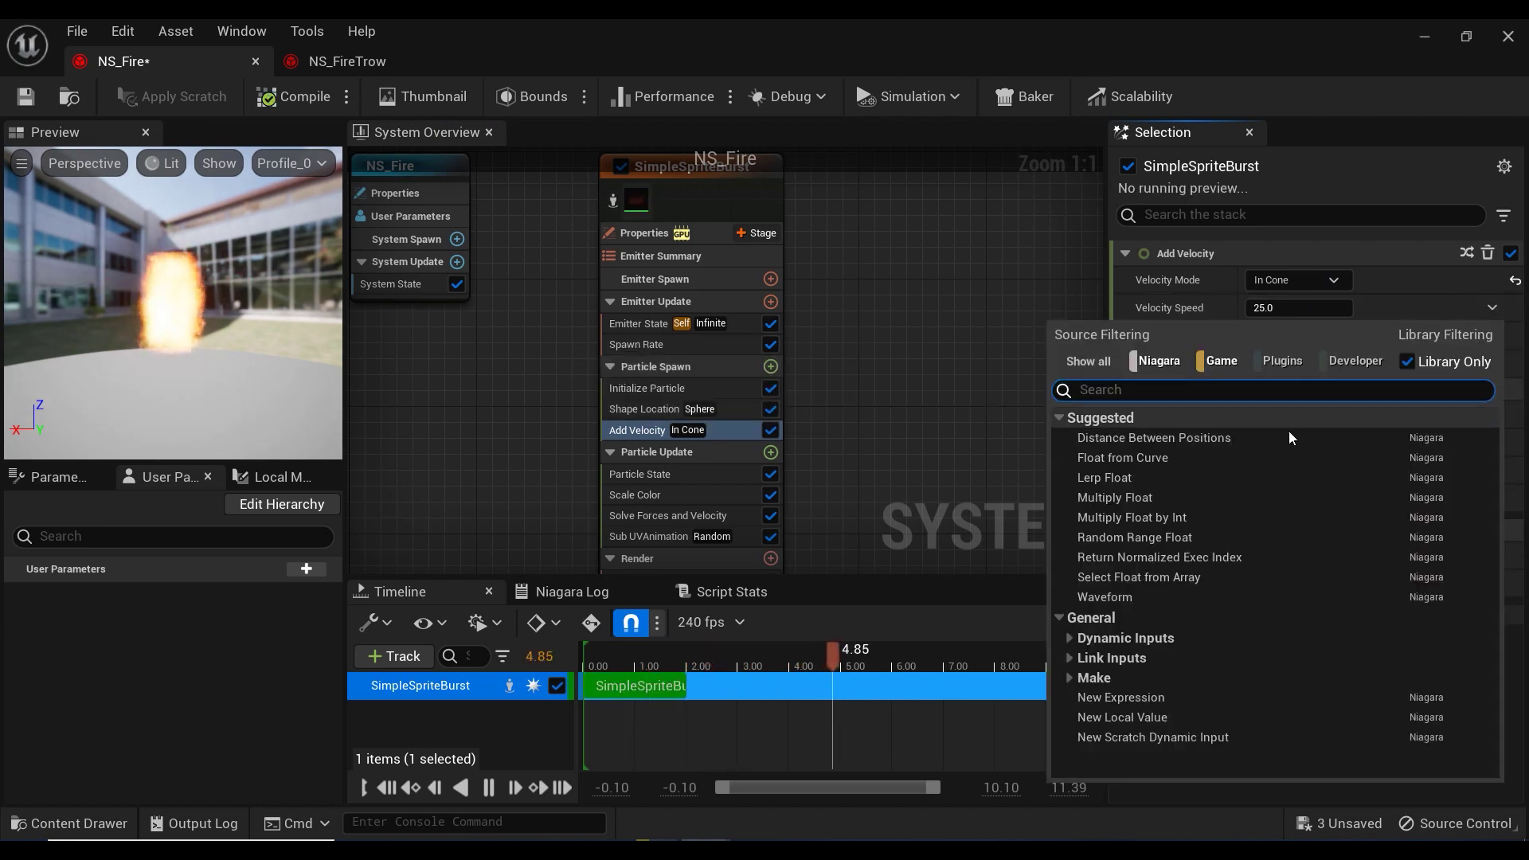
click(1158, 534)
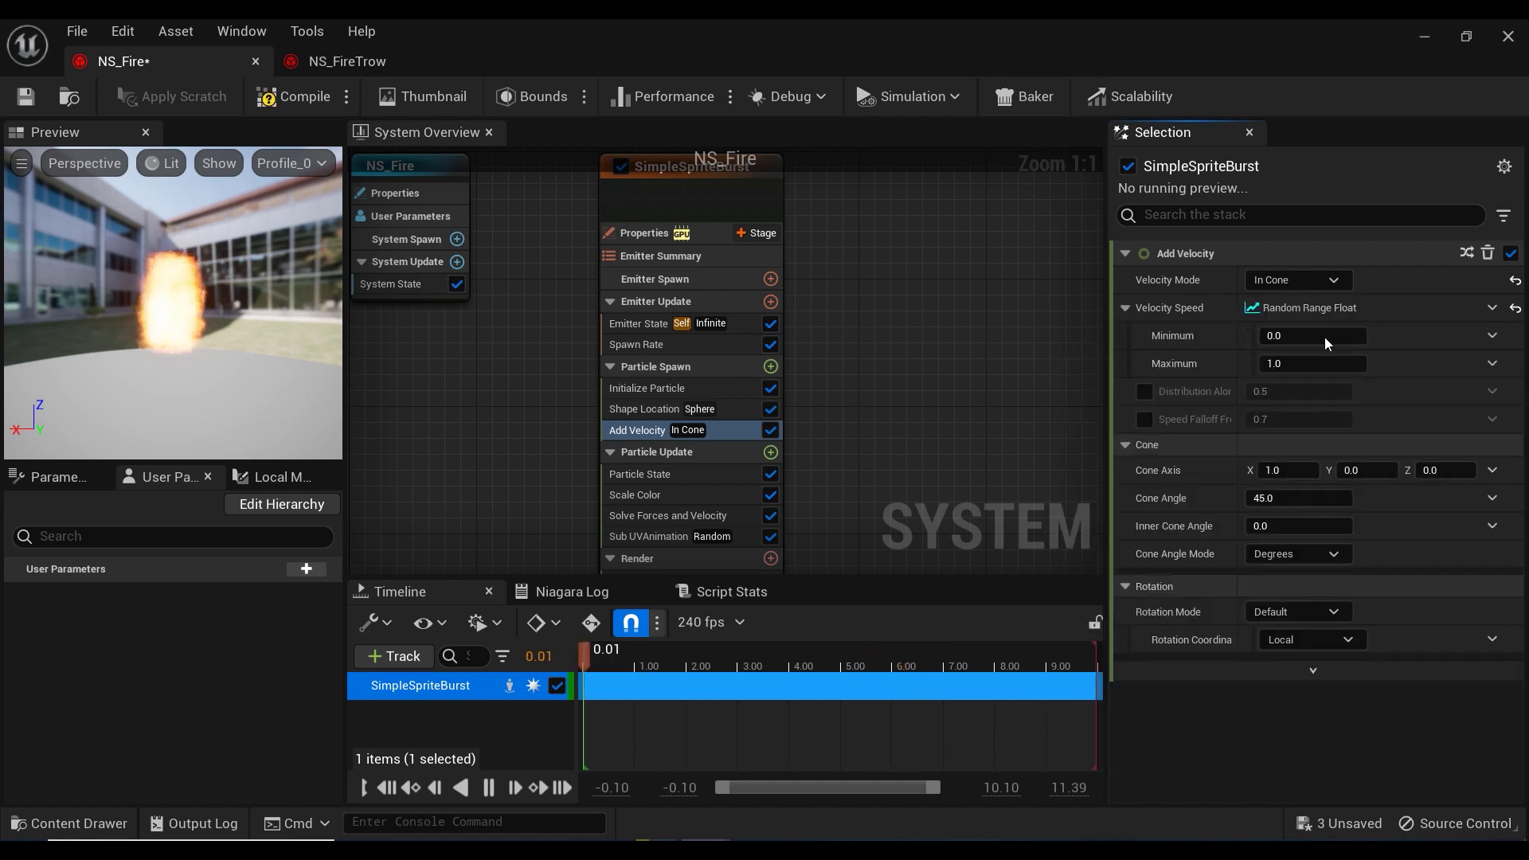
click(1309, 341)
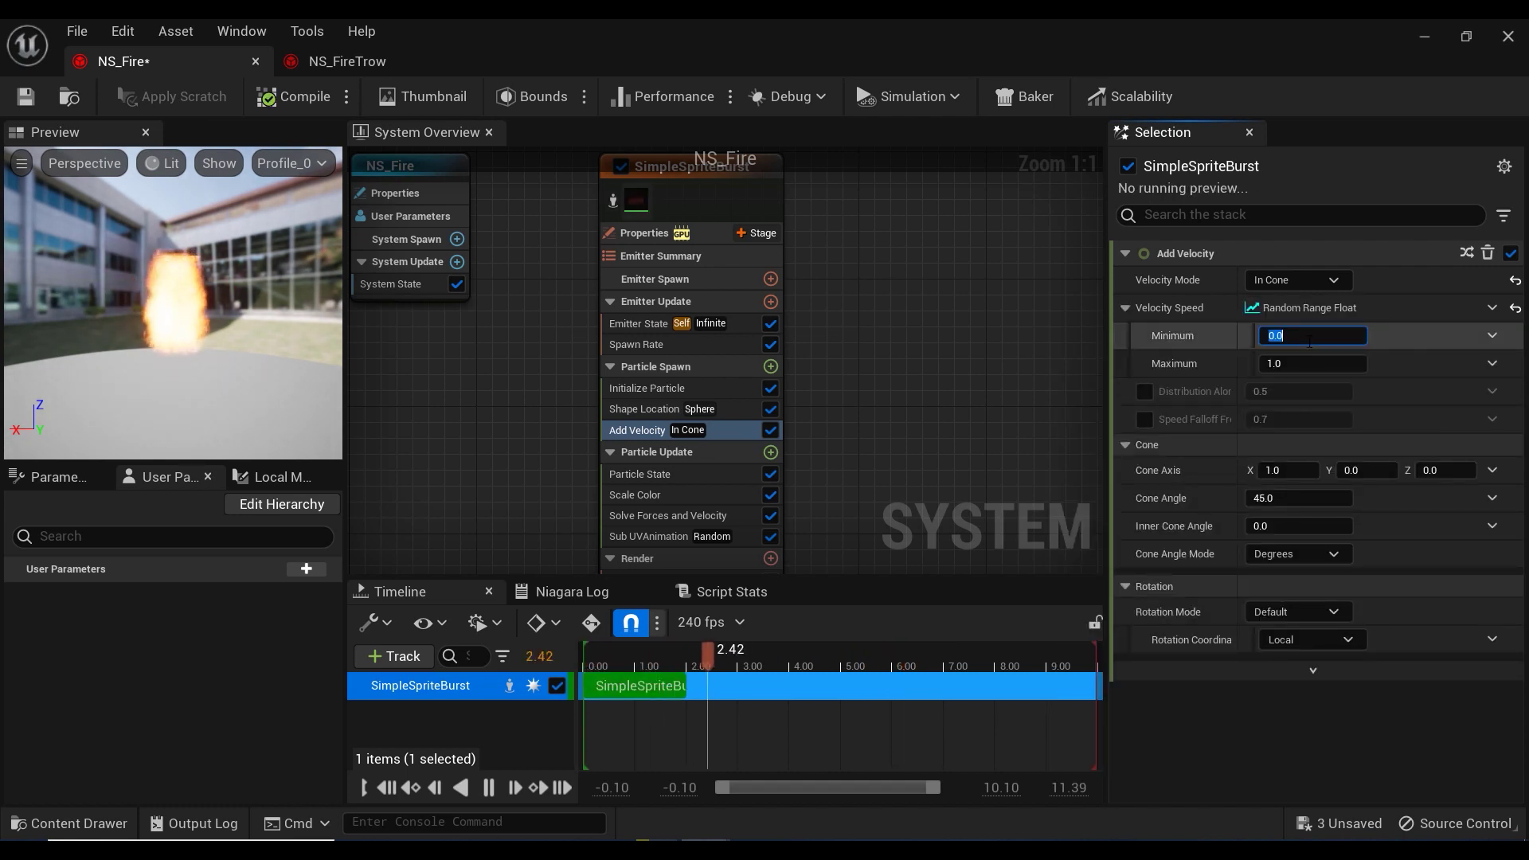
text(800)
click(1300, 365)
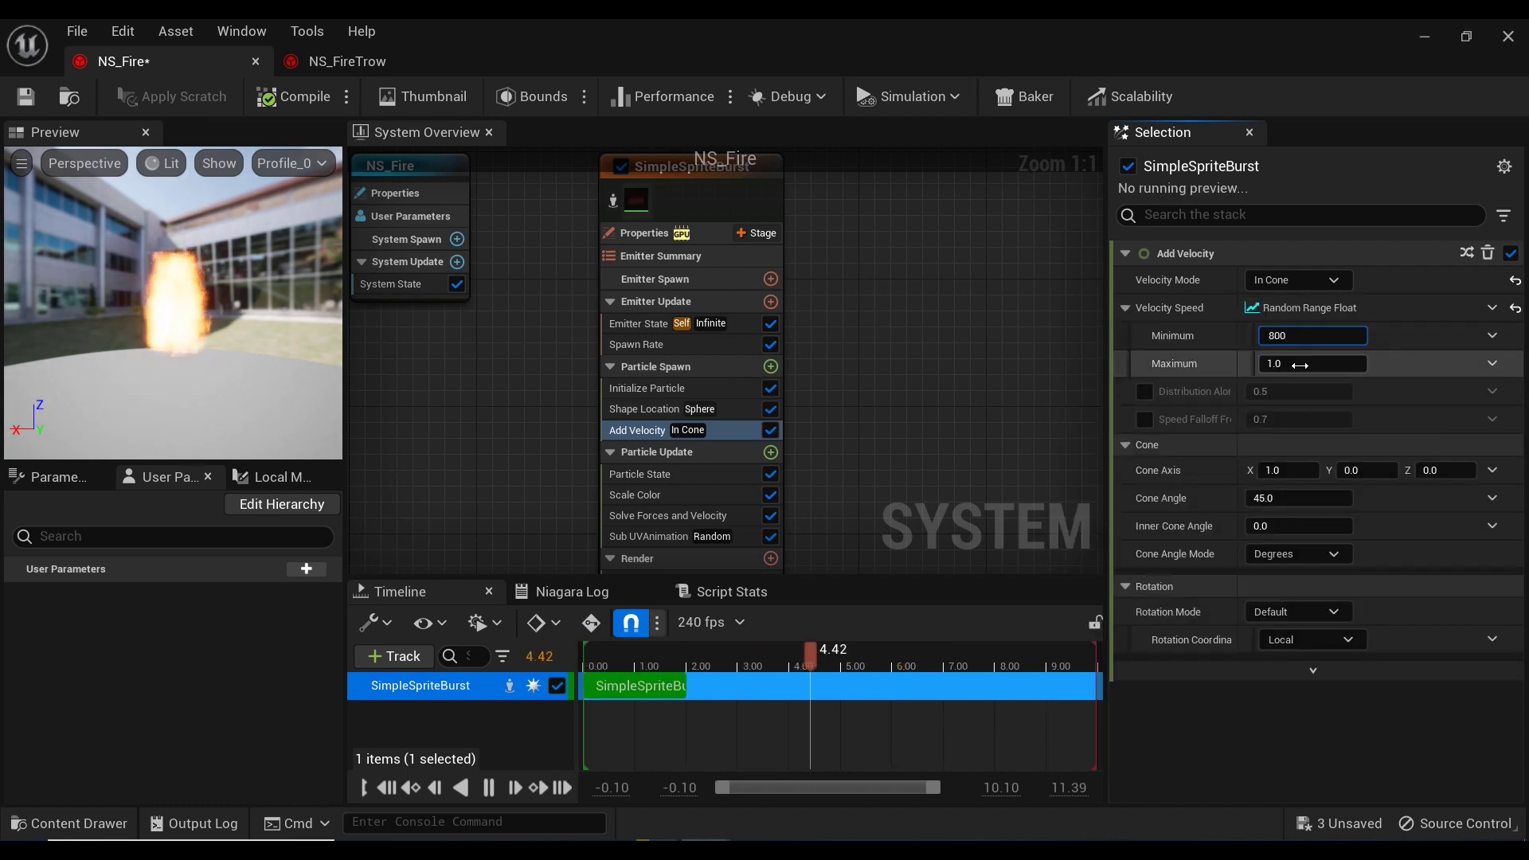
text(1200)
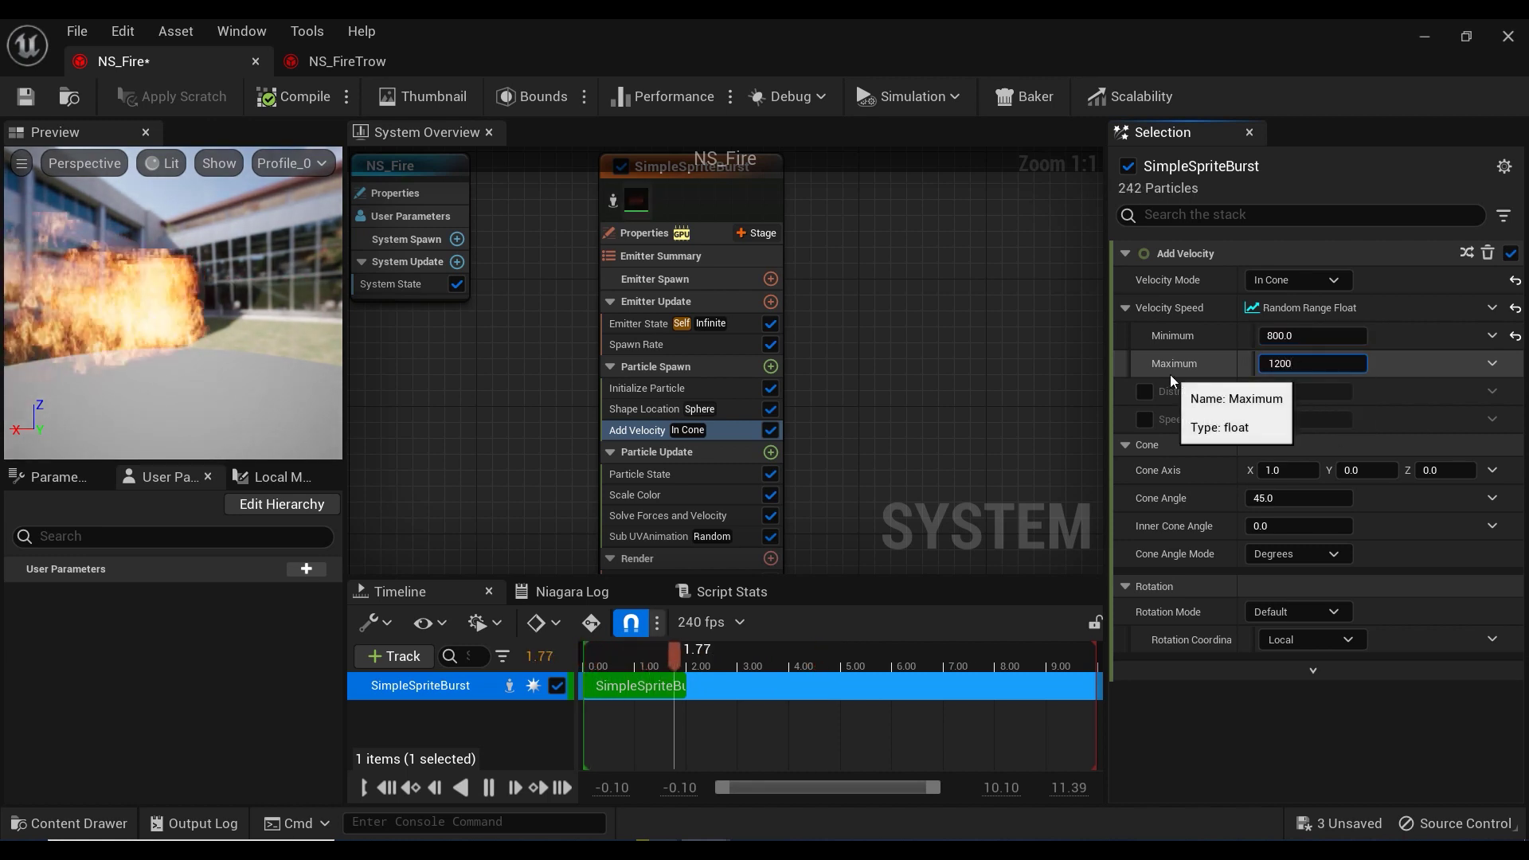
key(Return)
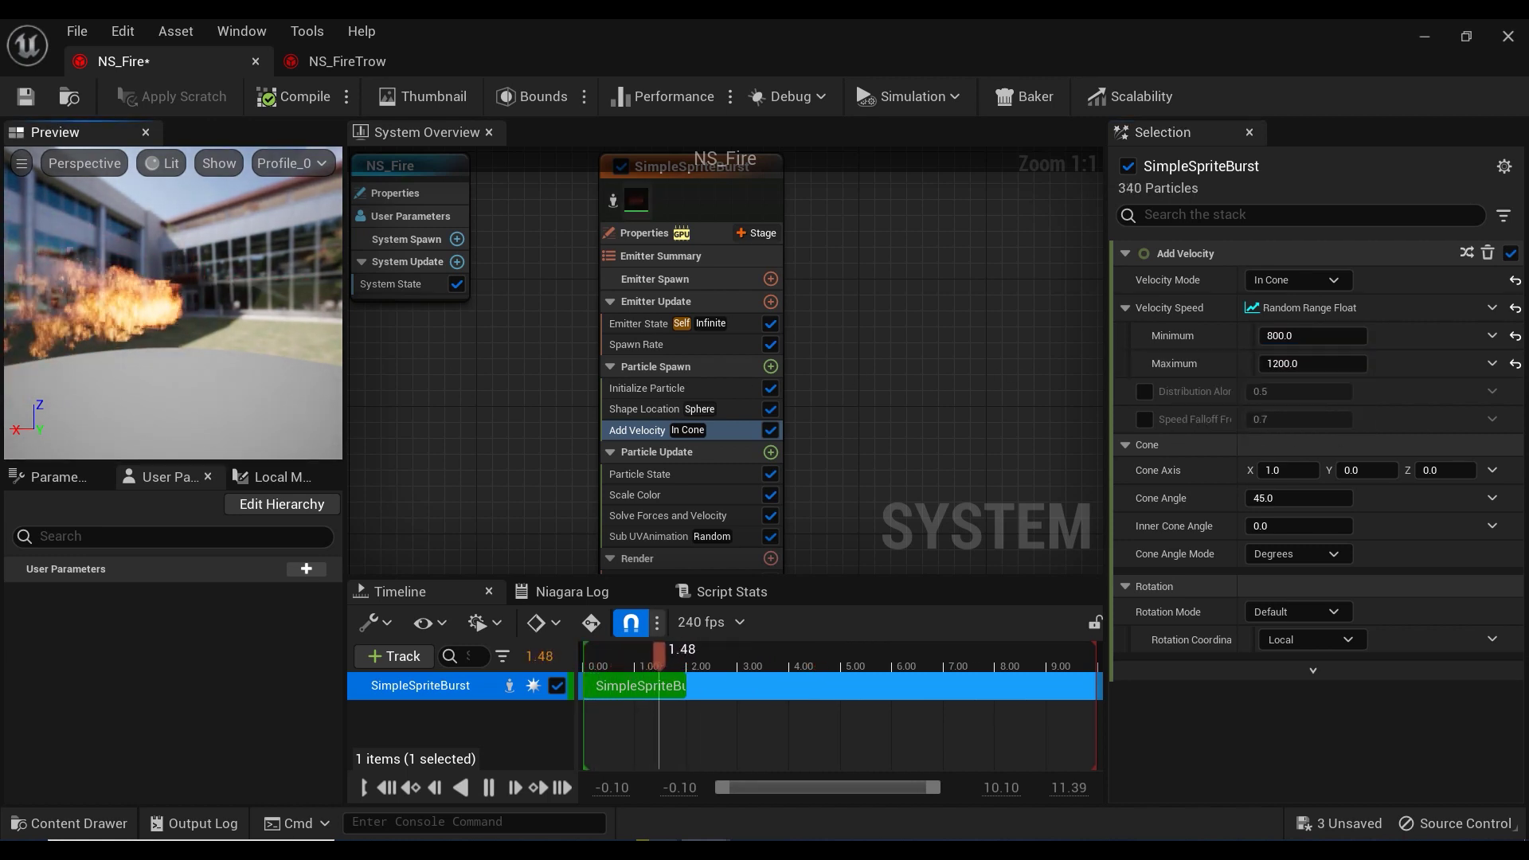
Set the Add Velocity module's cone angle to 5 and its inner cone angle to 3.
drag(171, 303, 330, 309)
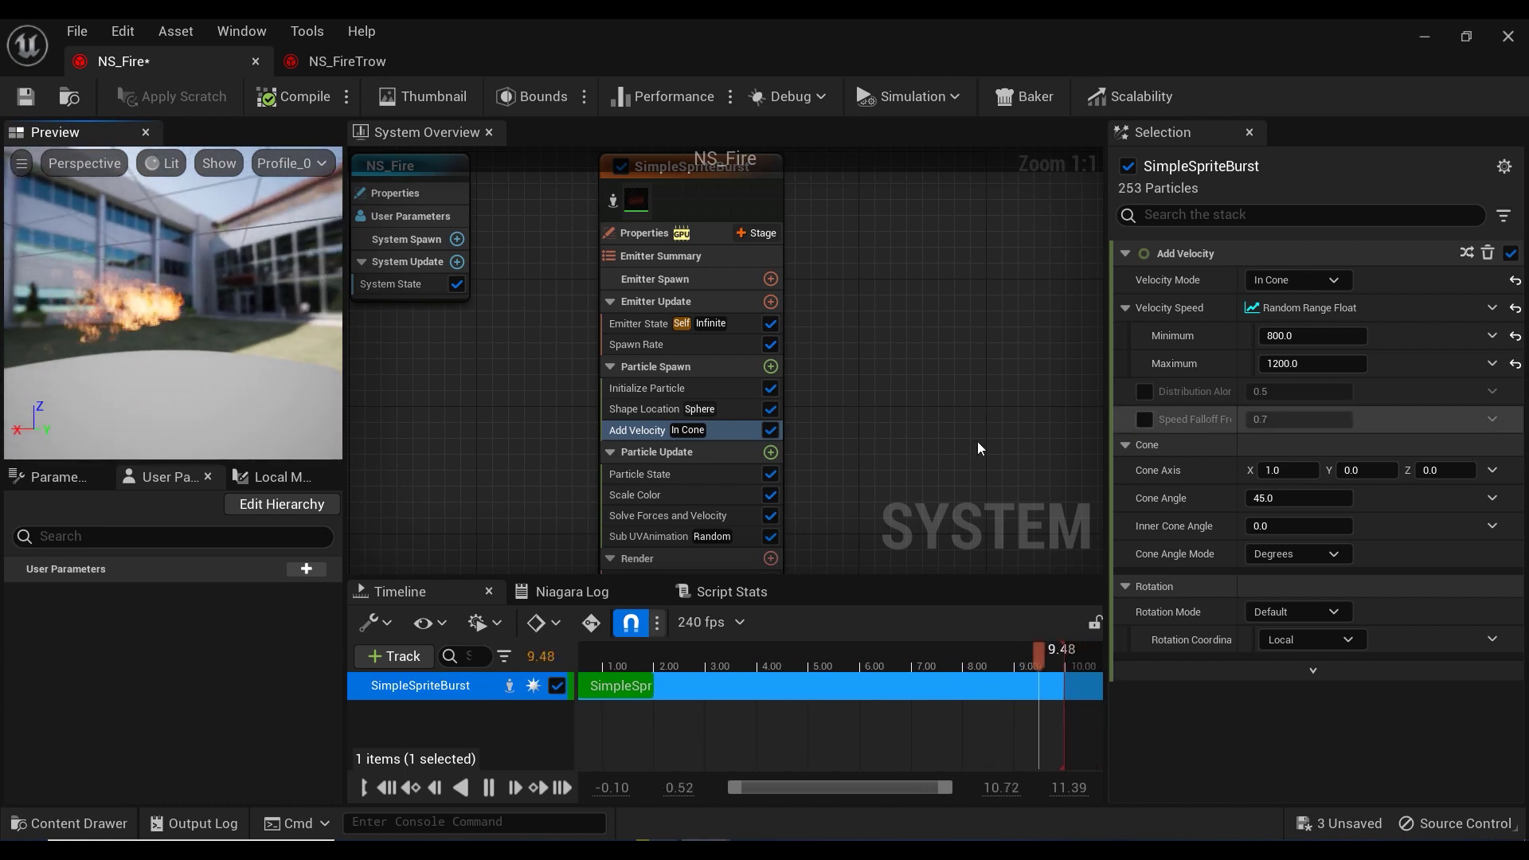
mouse_move(943, 442)
right_down()
mouse_move(944, 462)
mouse_move(933, 447)
right_up()
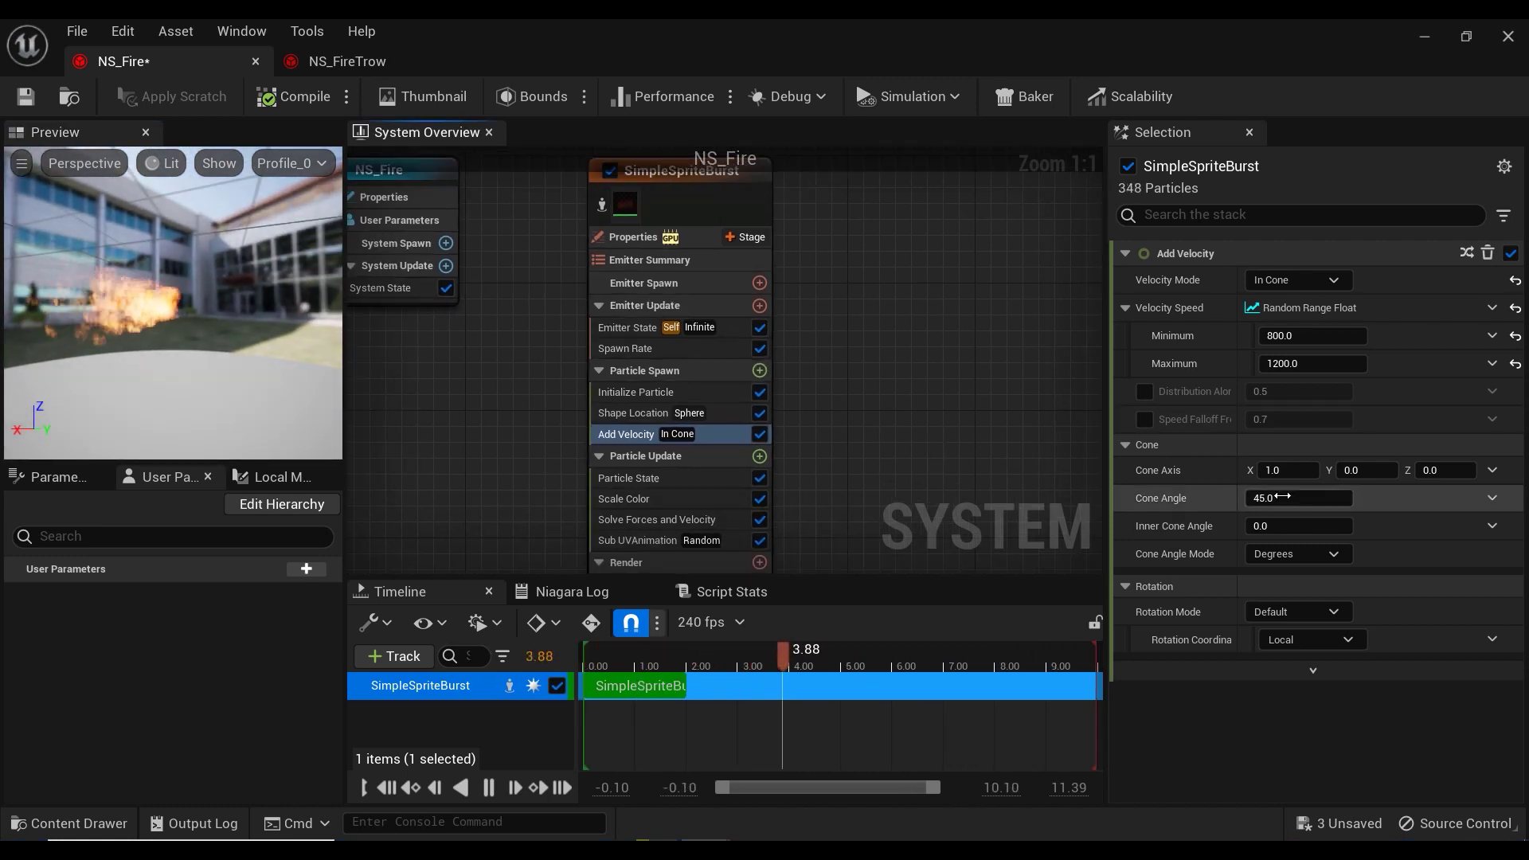
click(1282, 496)
text(5)
key(Tab)
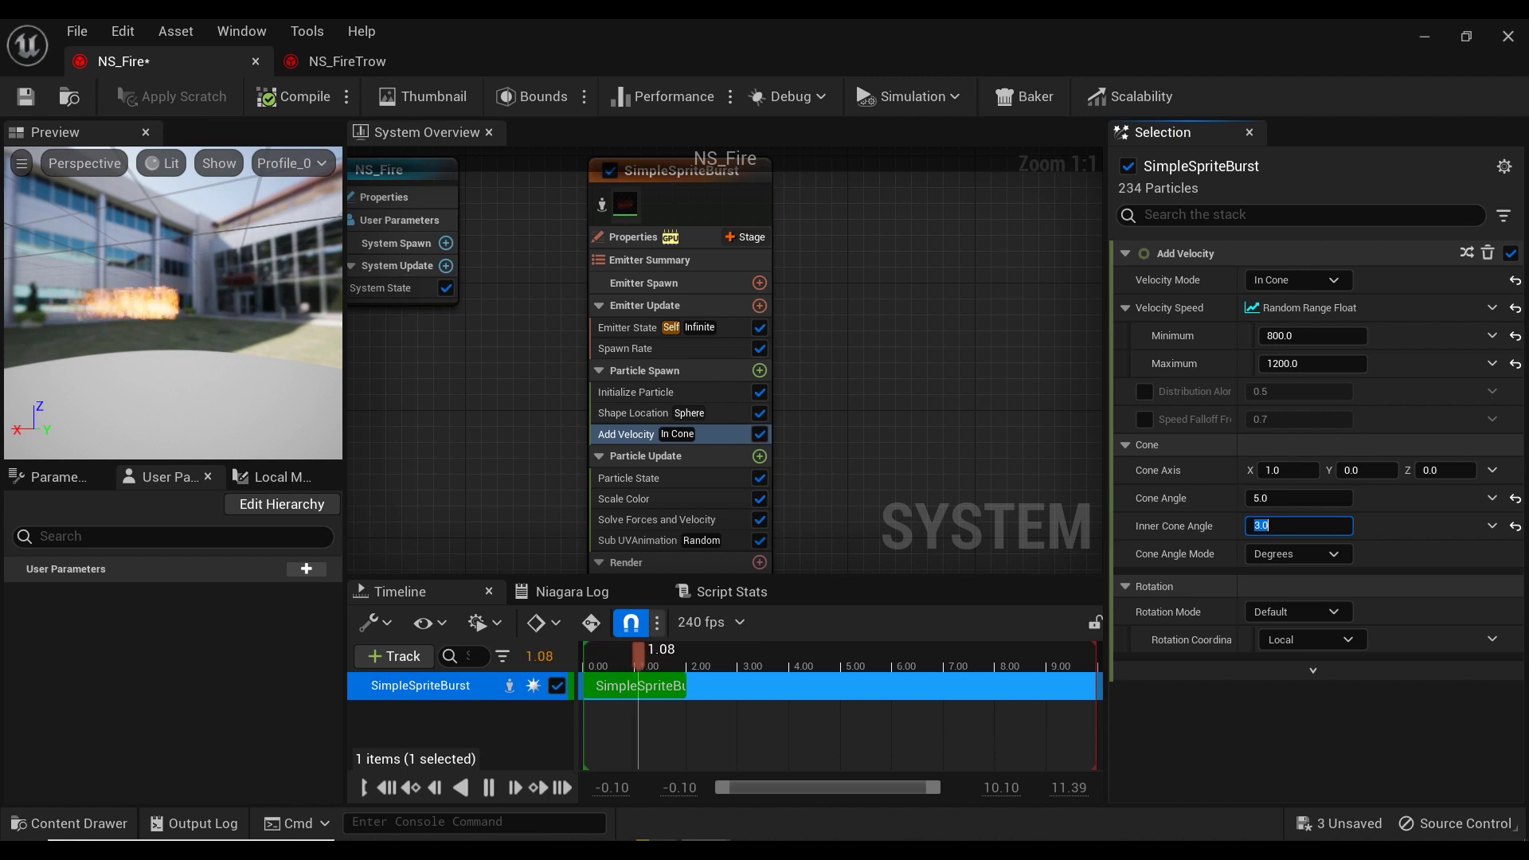
click(173, 318)
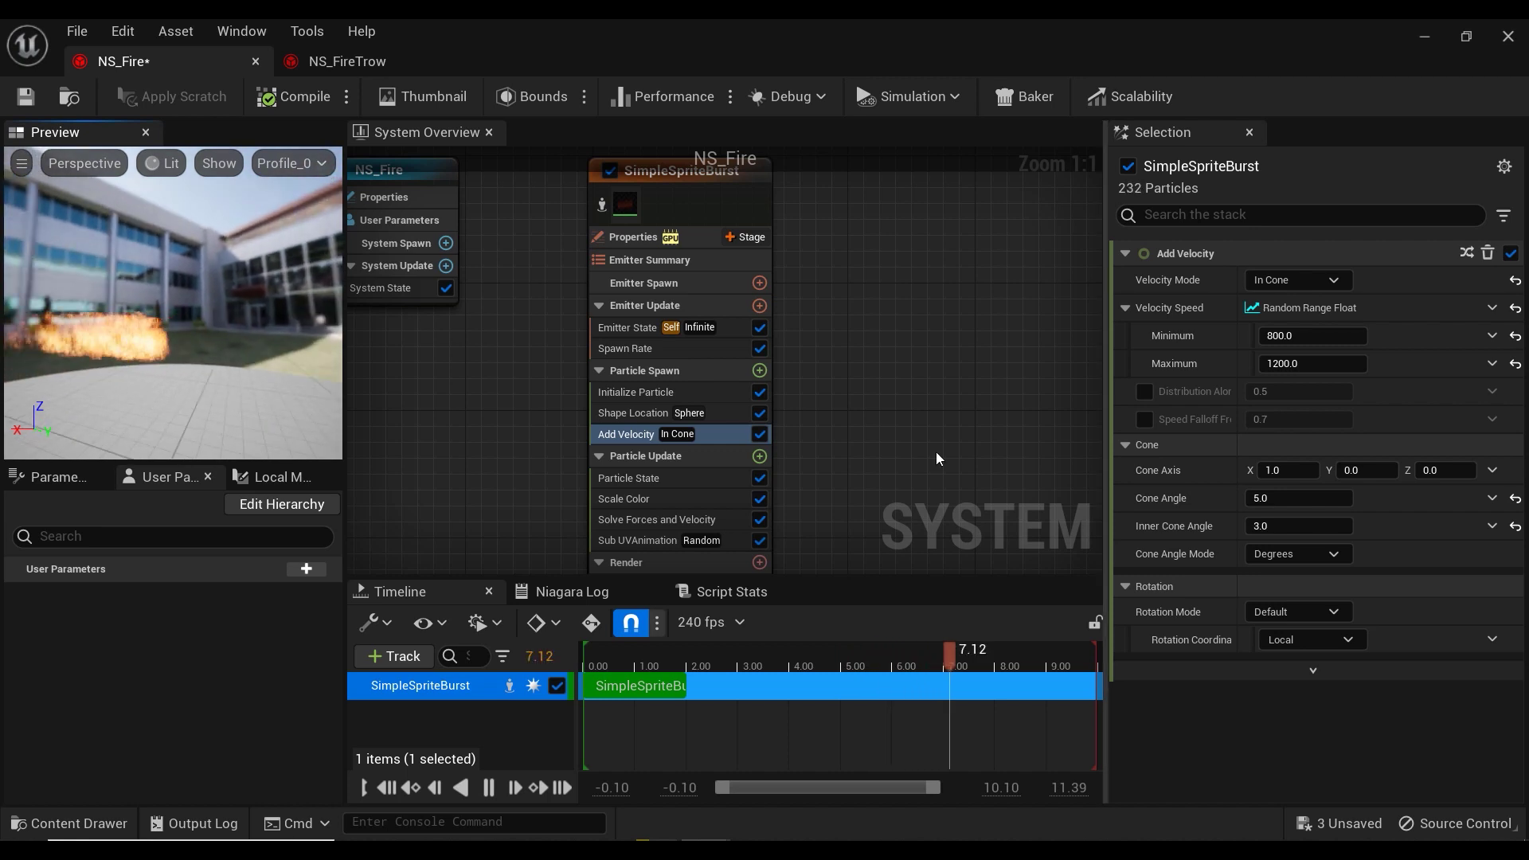
Add a Scale Sprite Size module after Particle State in Particle Update and apply the Ease In template to its uniform curve.
click(724, 479)
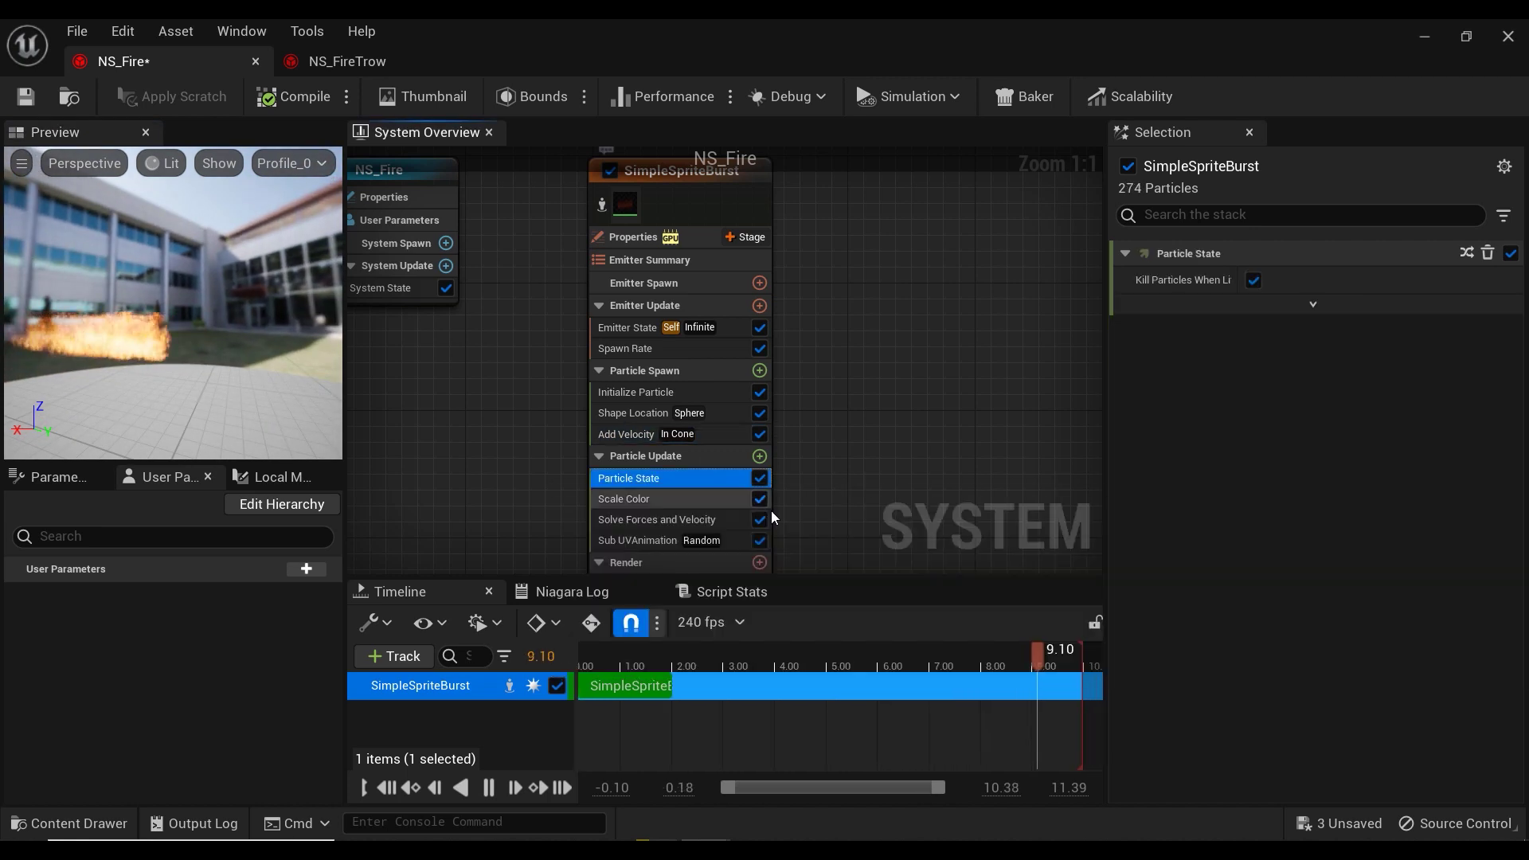
click(749, 499)
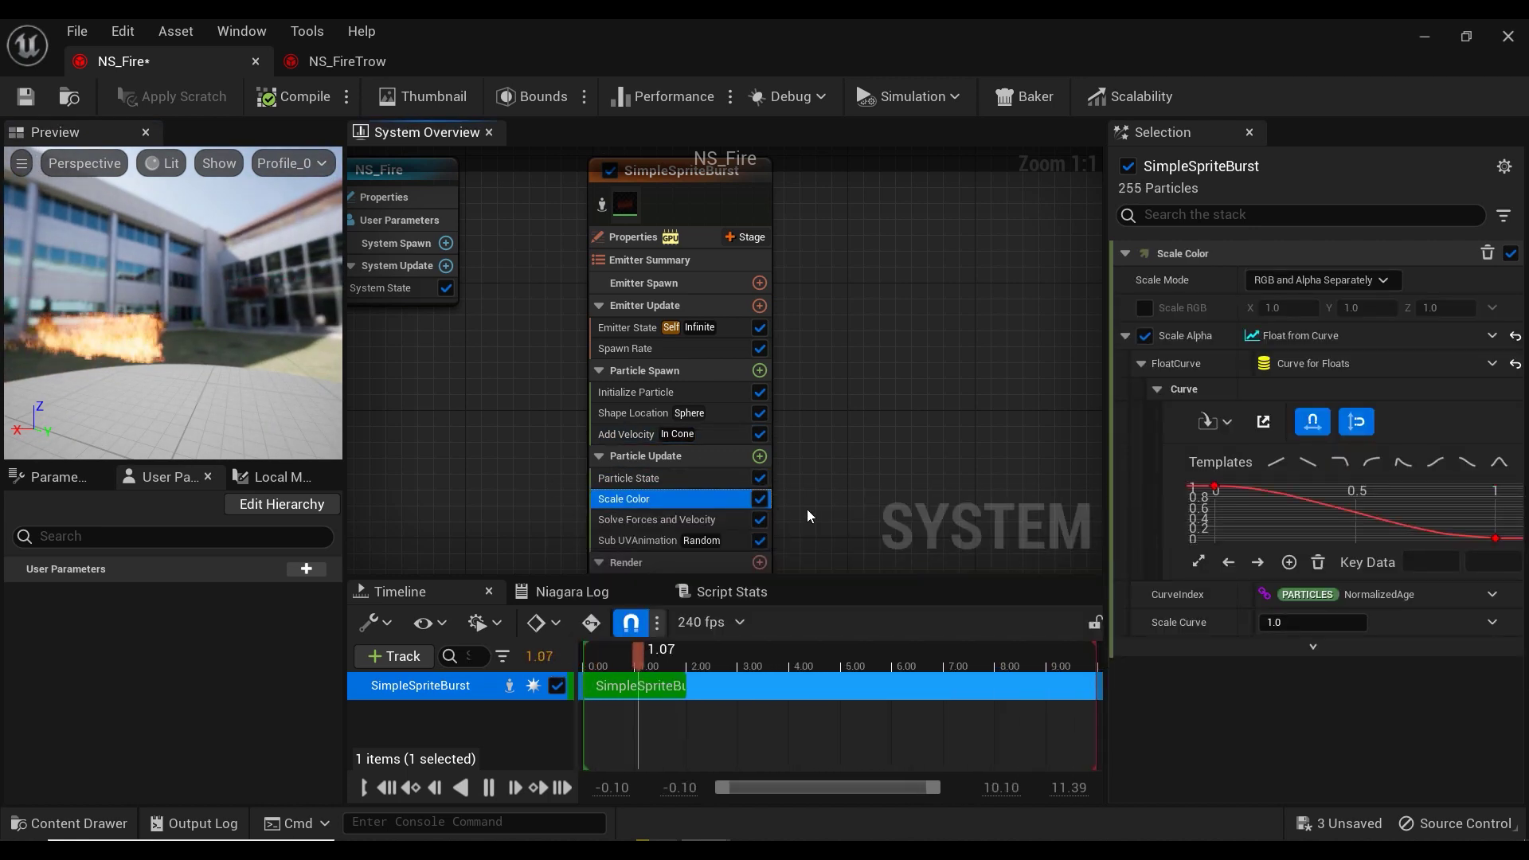
click(745, 478)
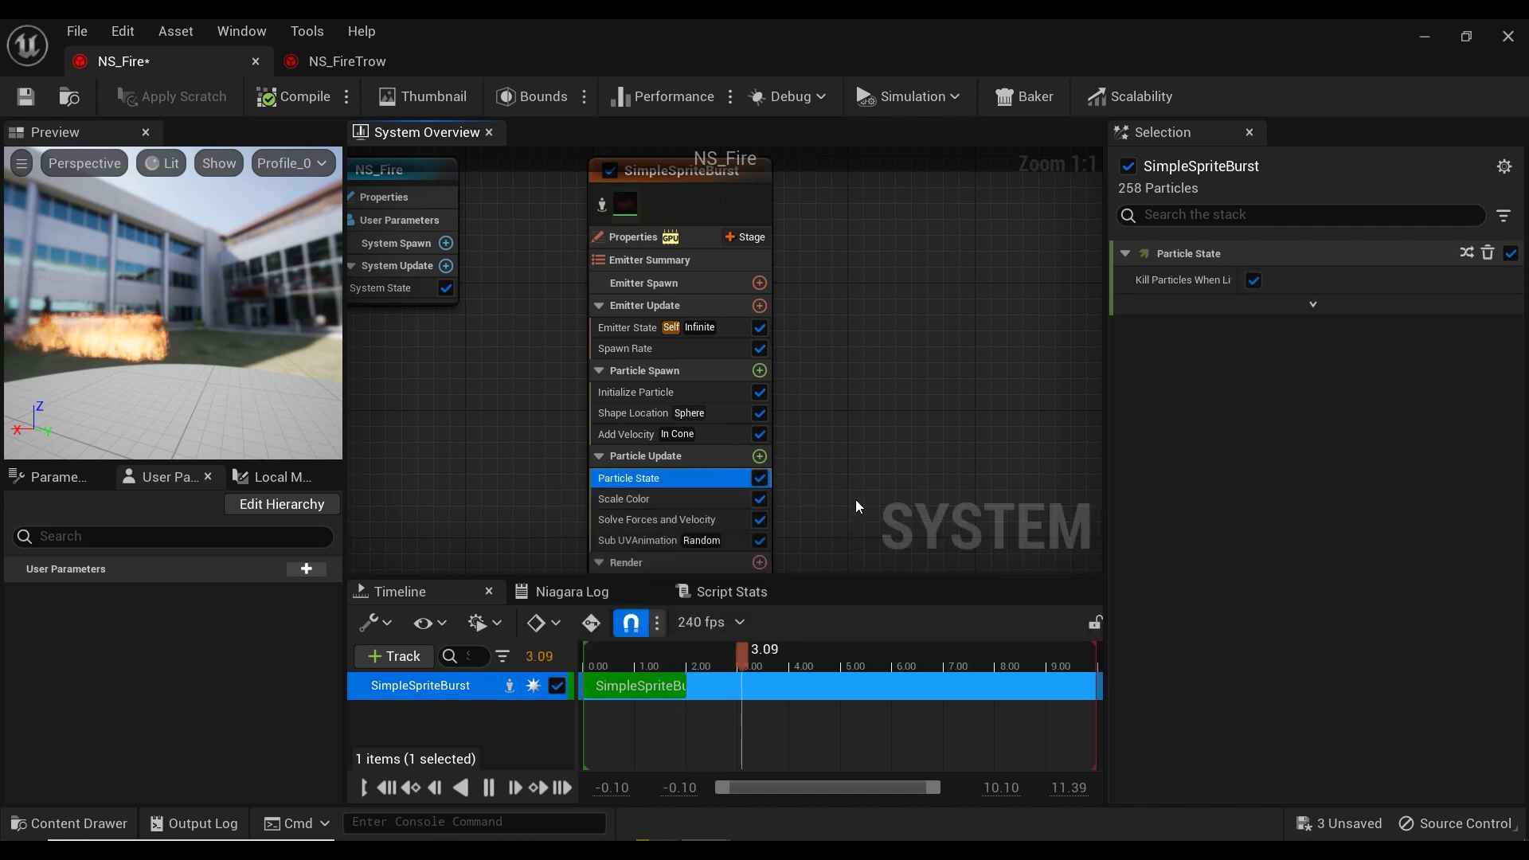
right_drag(848, 500, 855, 443)
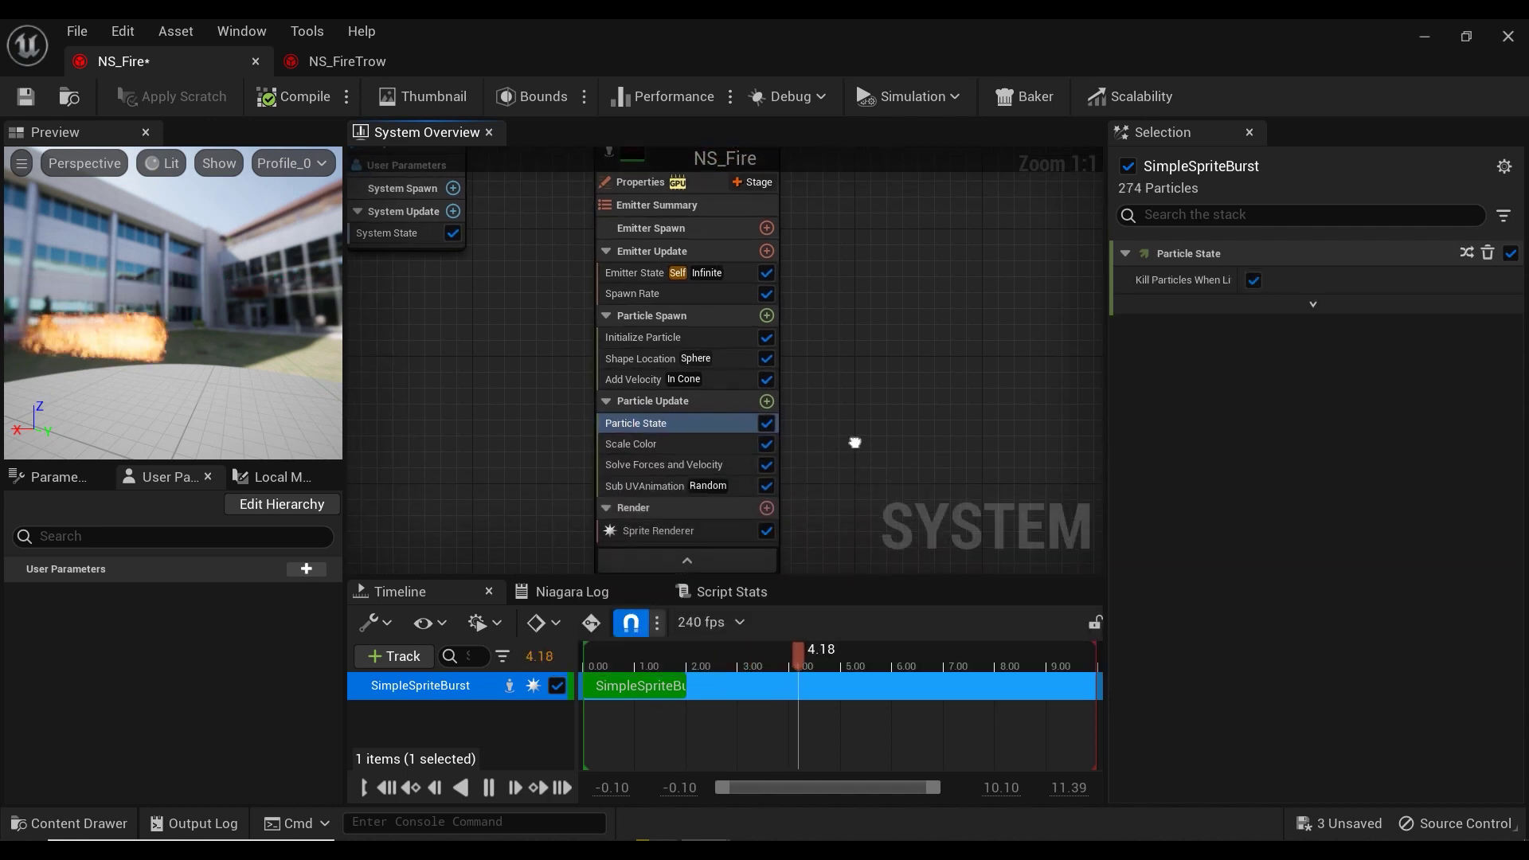
click(767, 401)
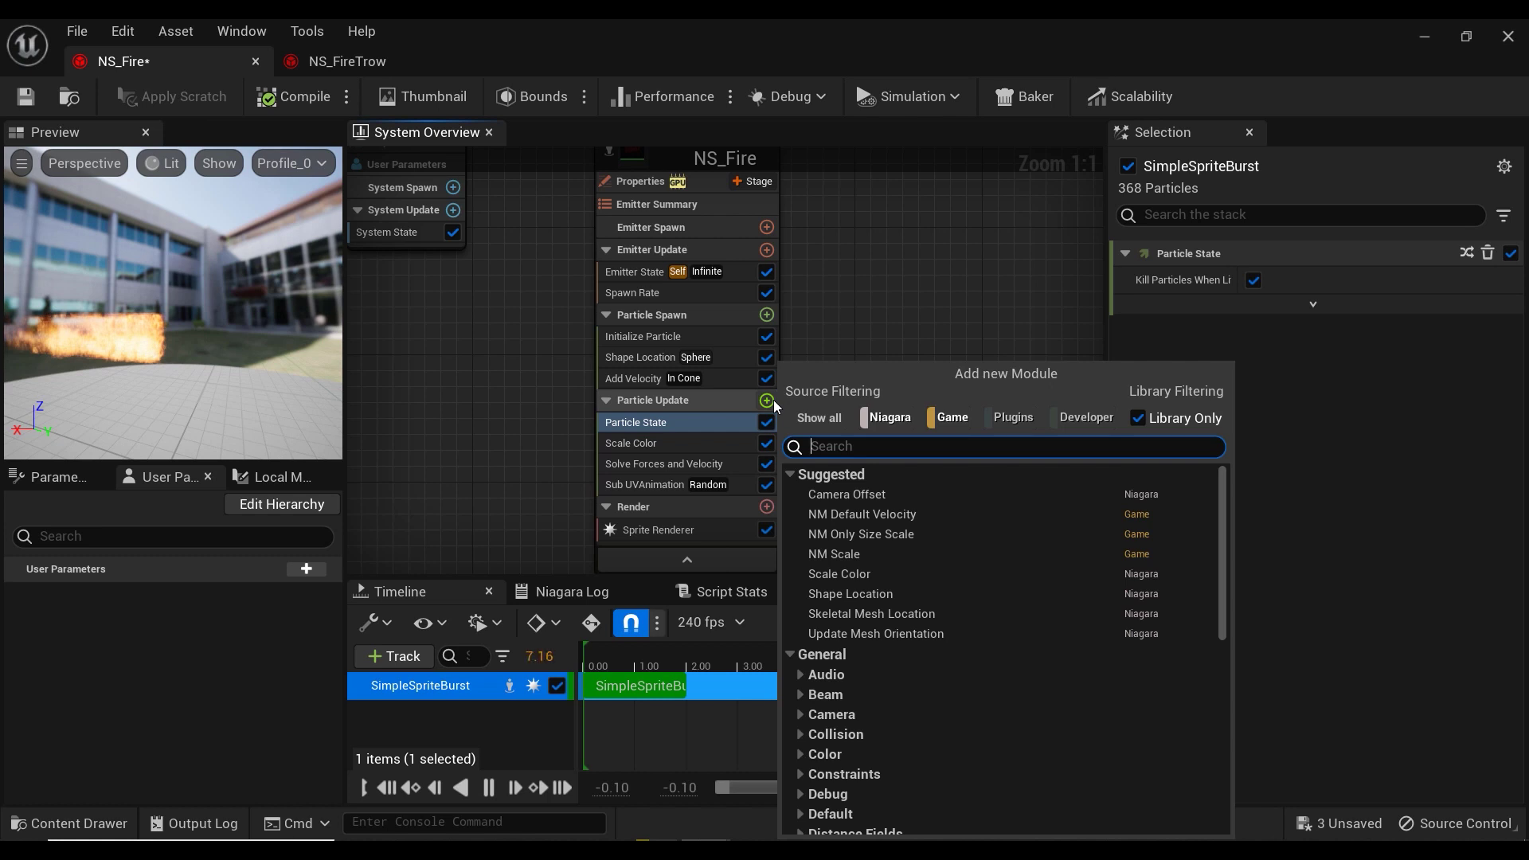
text(scale)
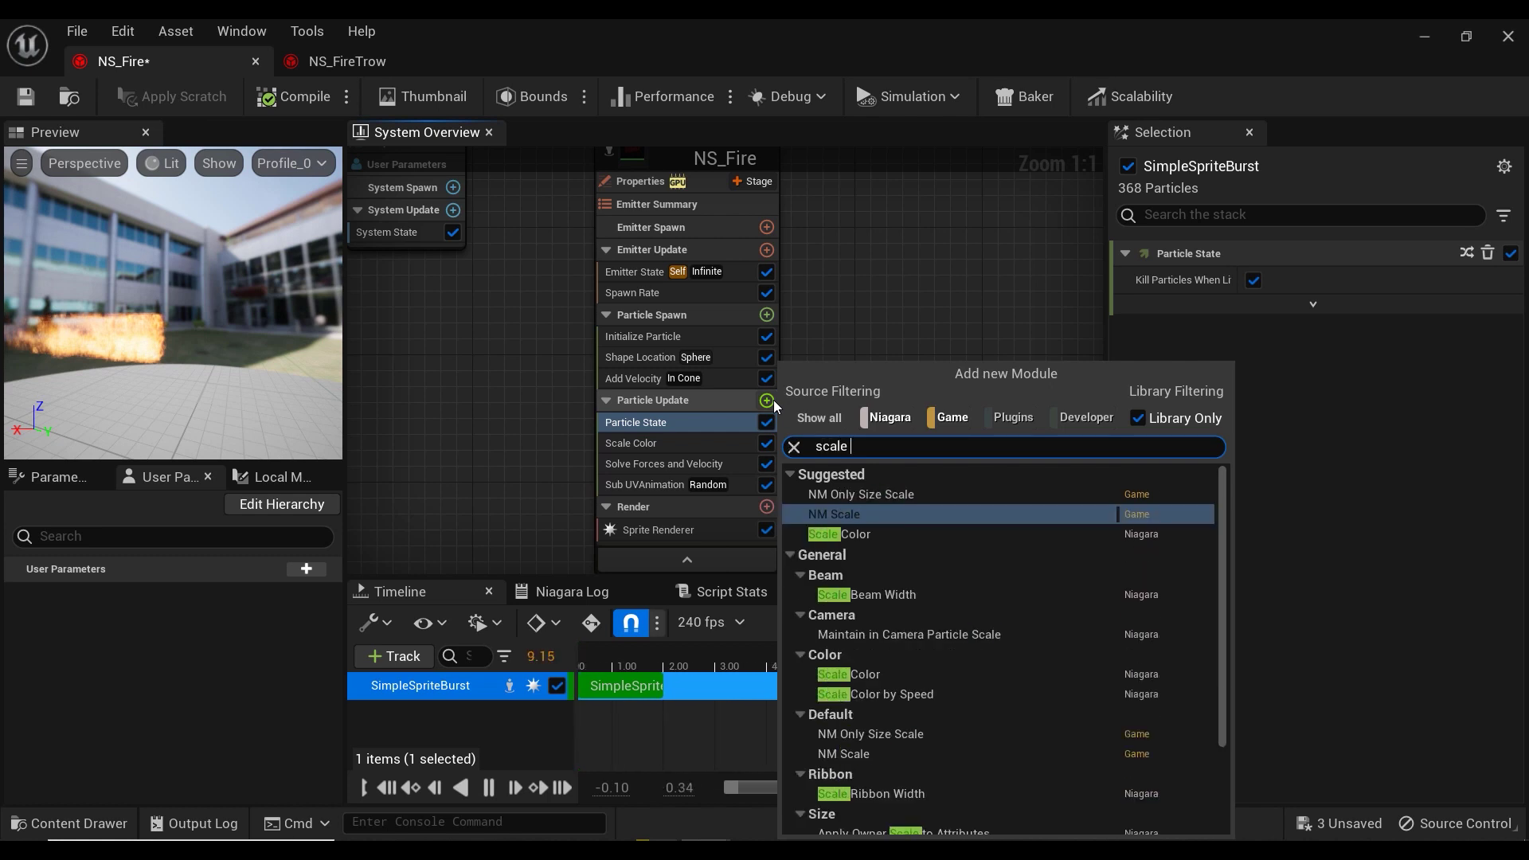
text( si)
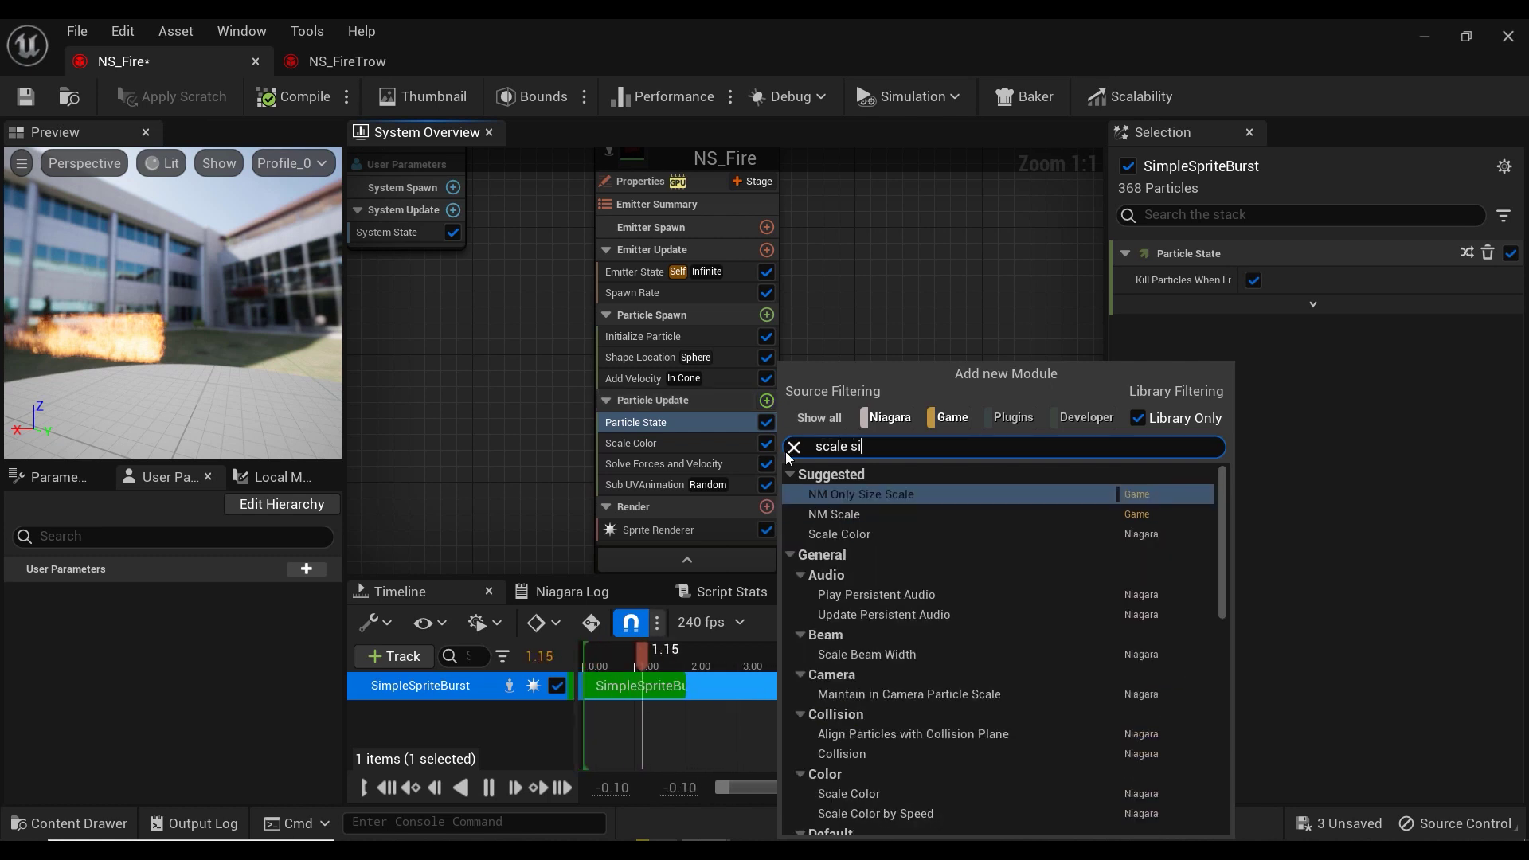
key(BackSpace)
text(pr)
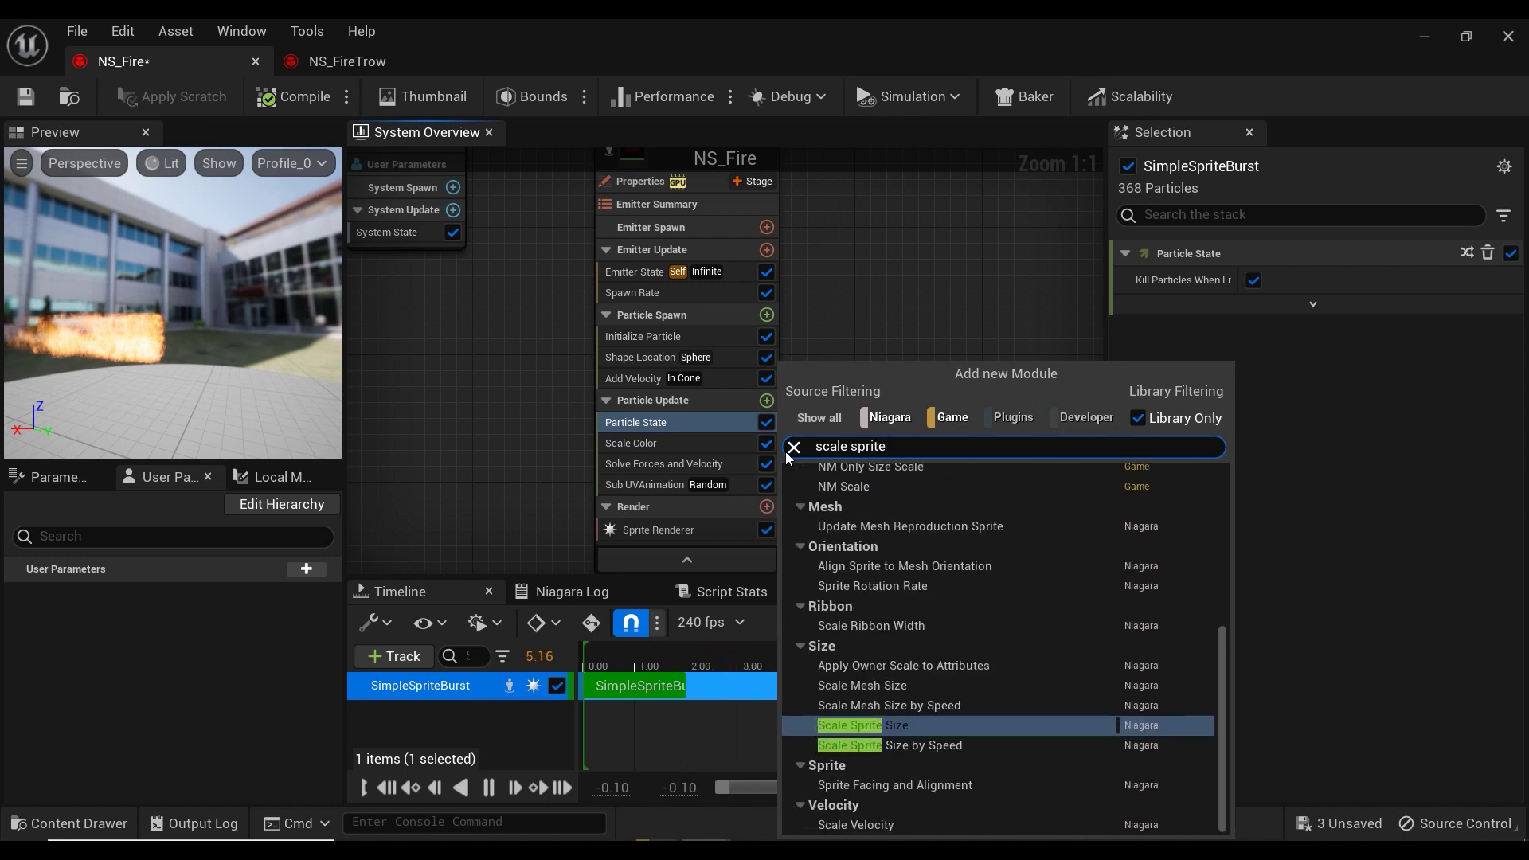
text(ite)
click(940, 726)
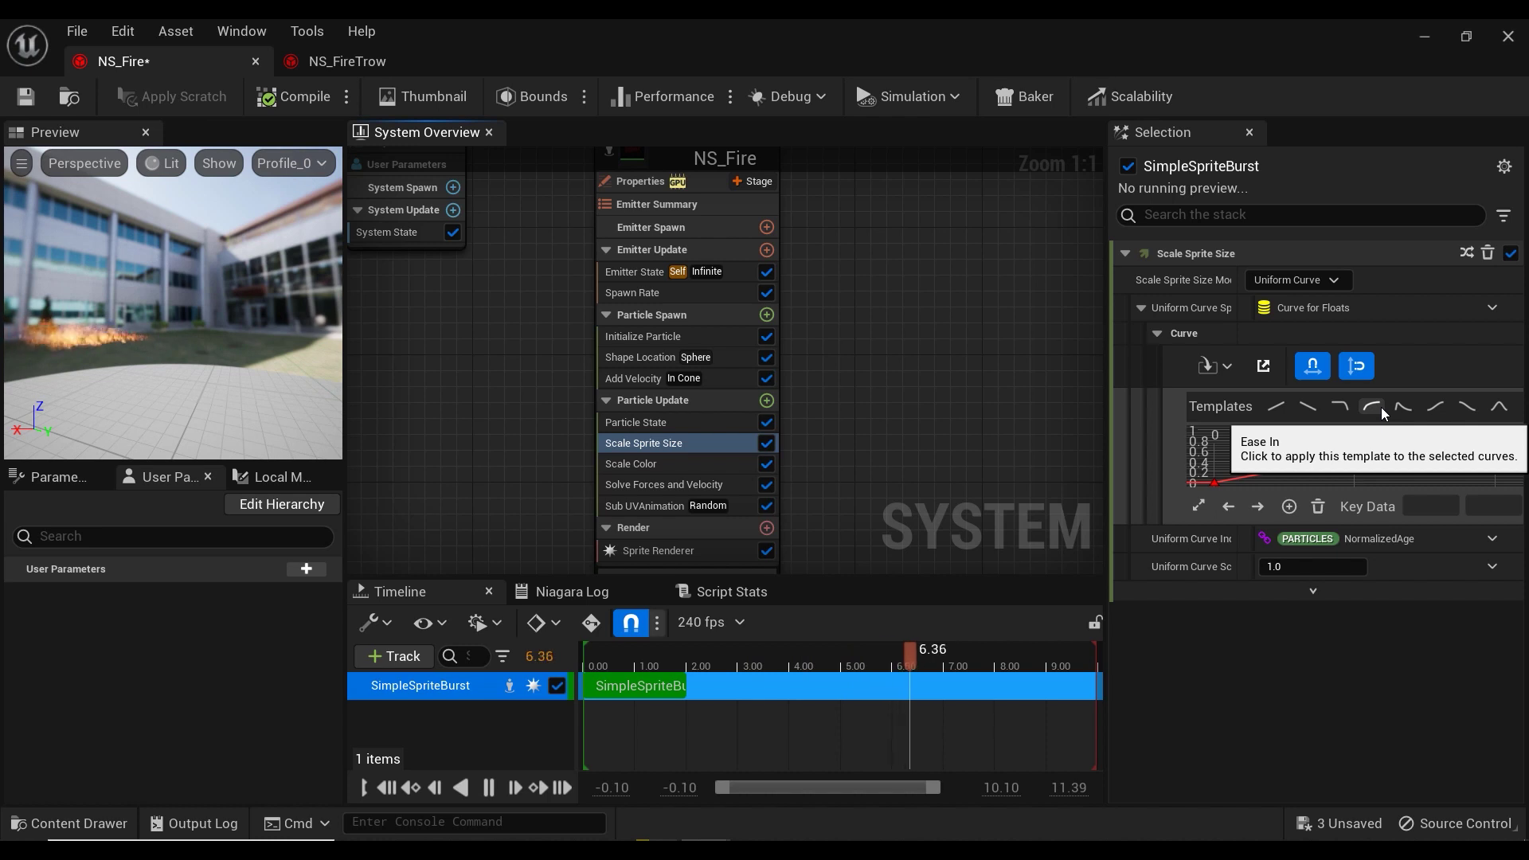
click(1382, 411)
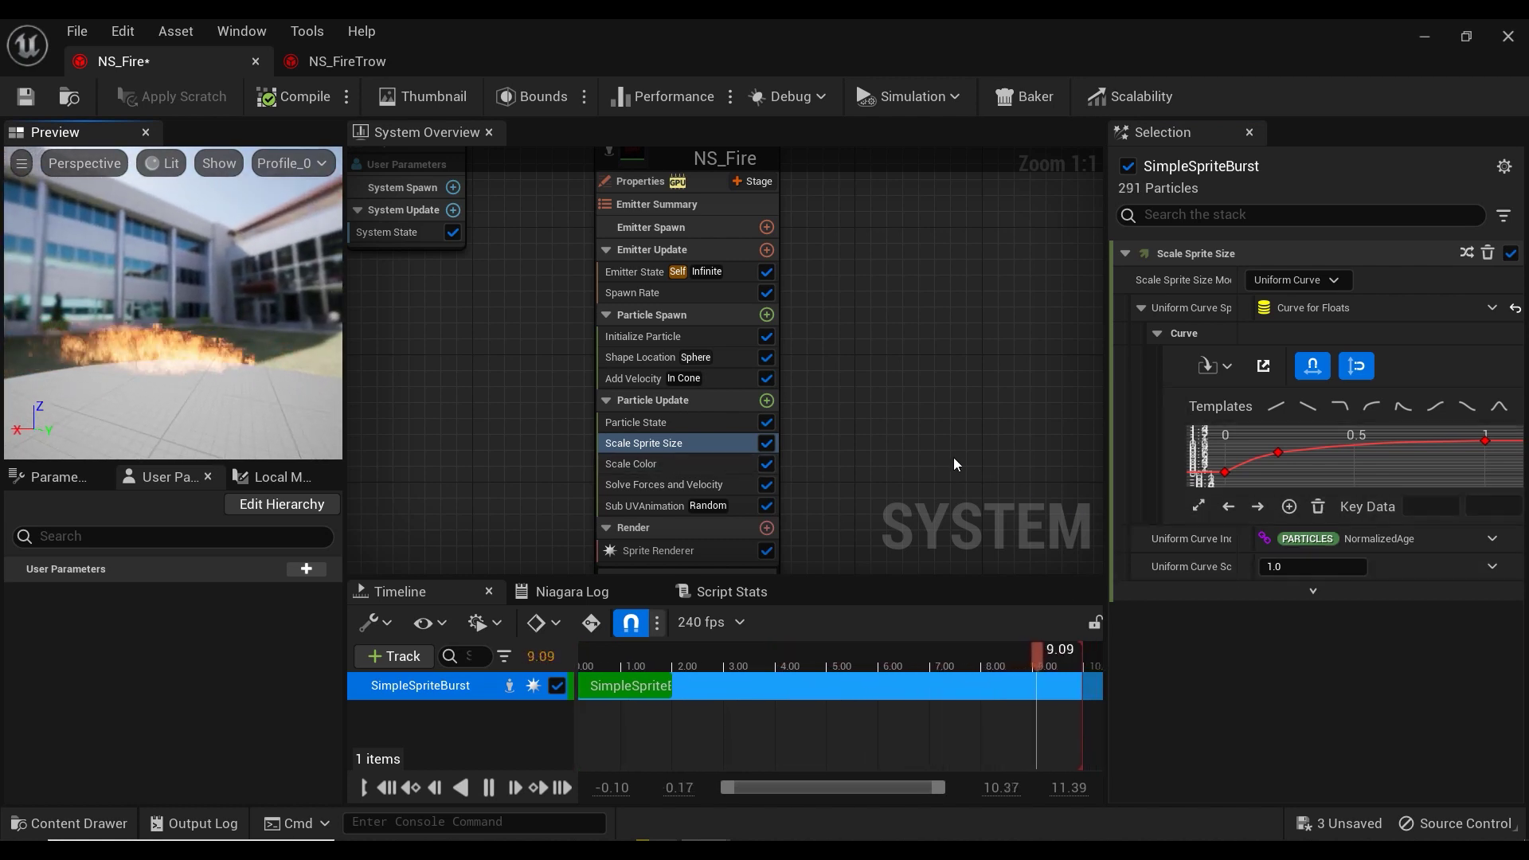
Delete the Scale Color module from Particle Update and add a Color module instead.
right_drag(908, 450, 903, 419)
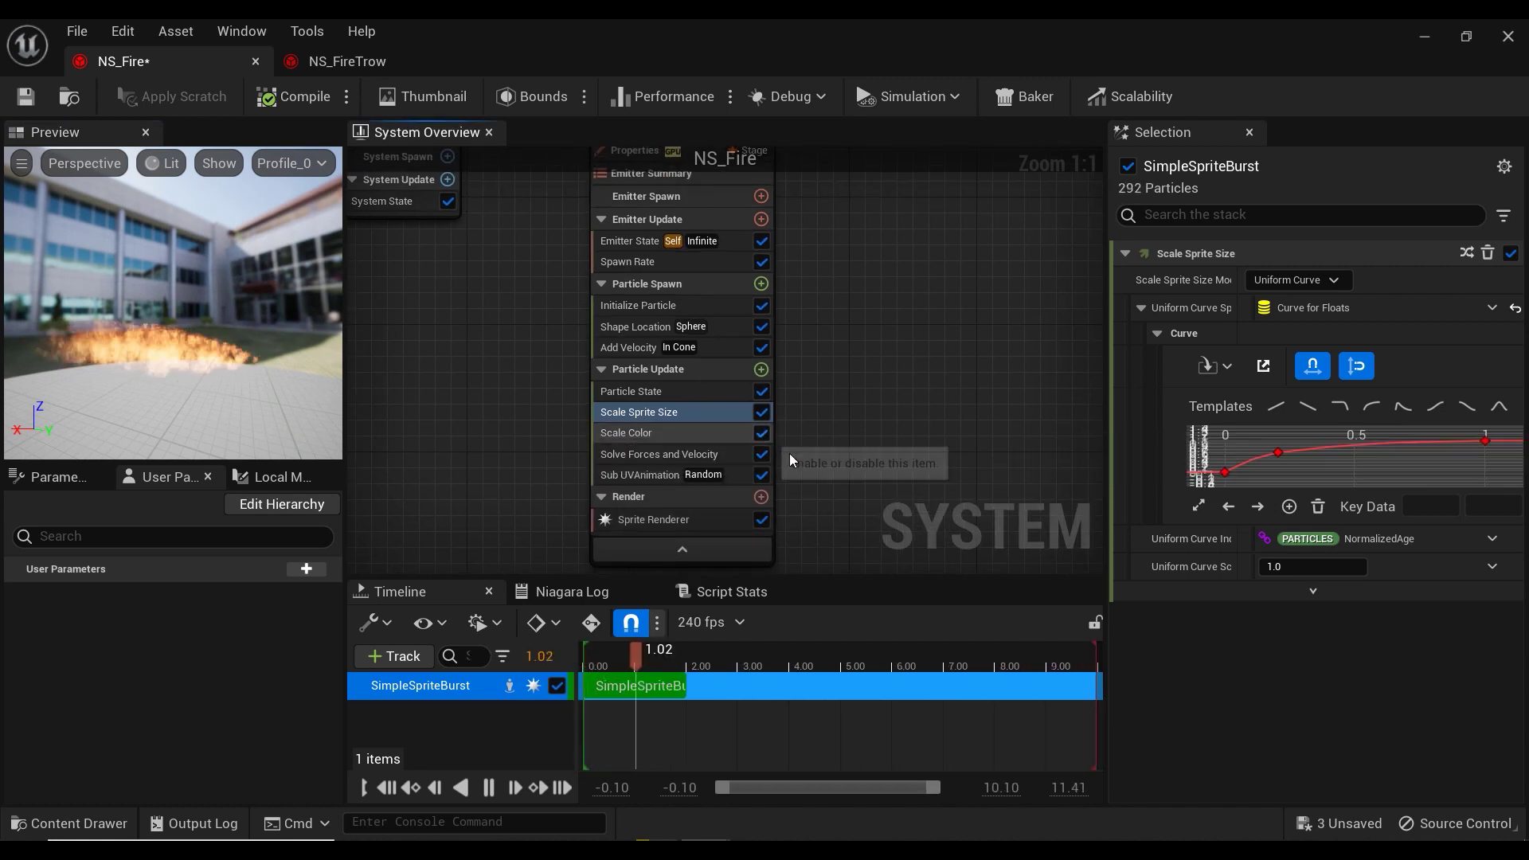
click(722, 434)
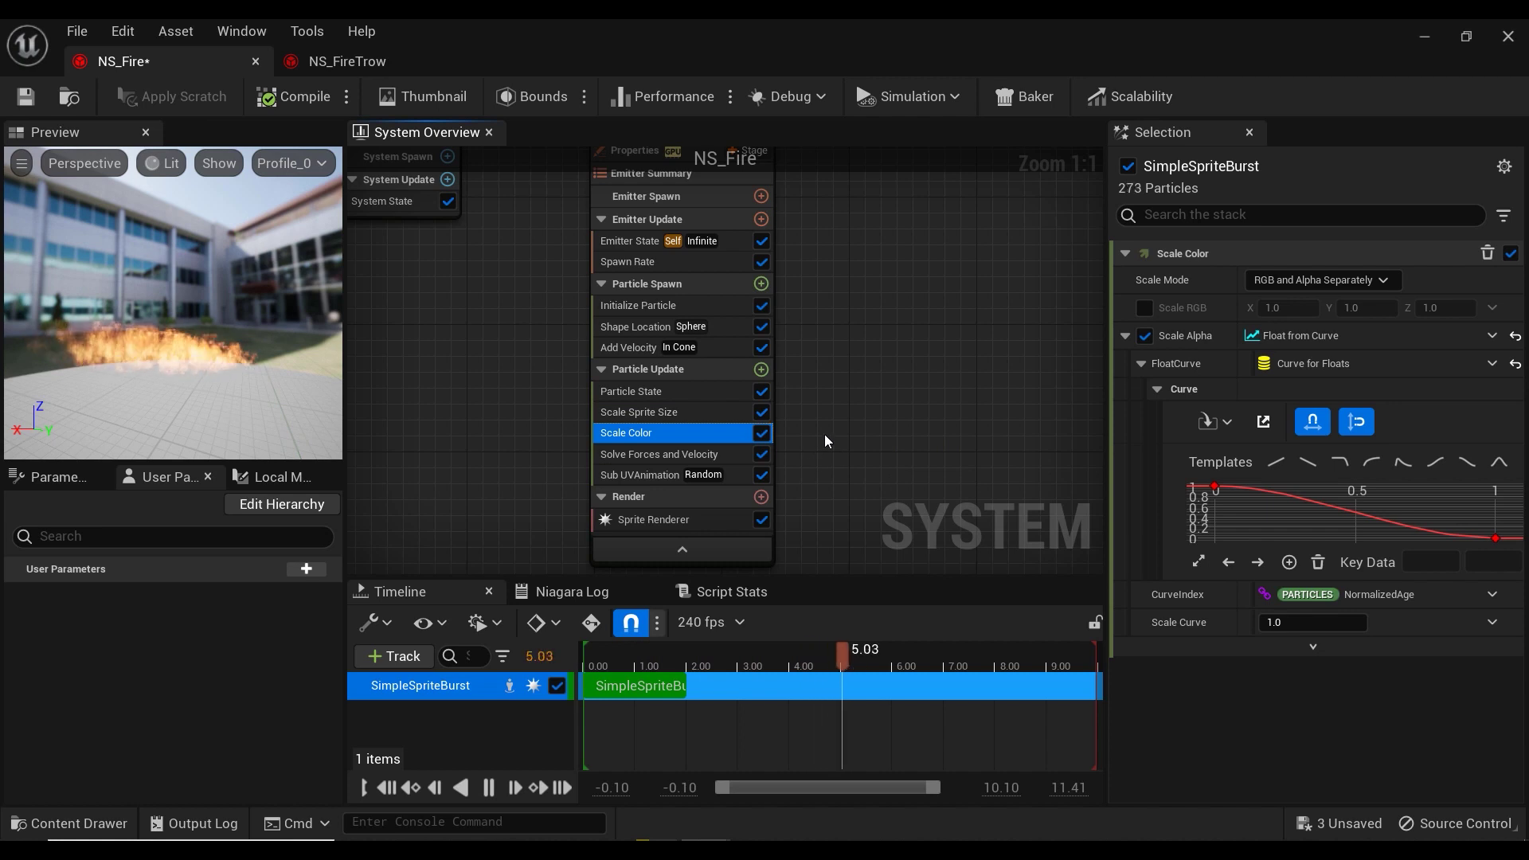
key(Delete)
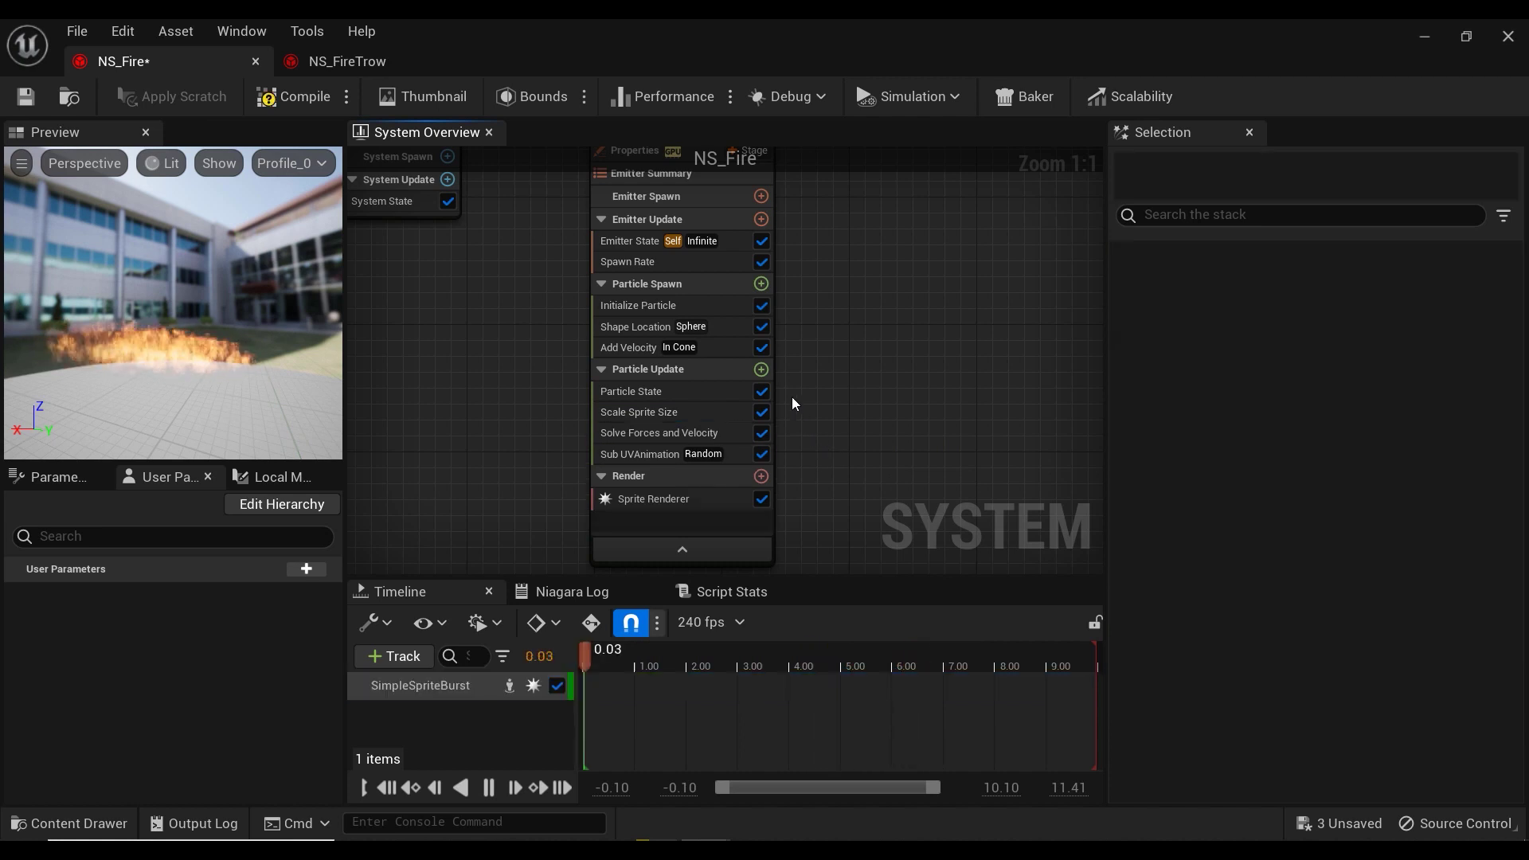
click(762, 369)
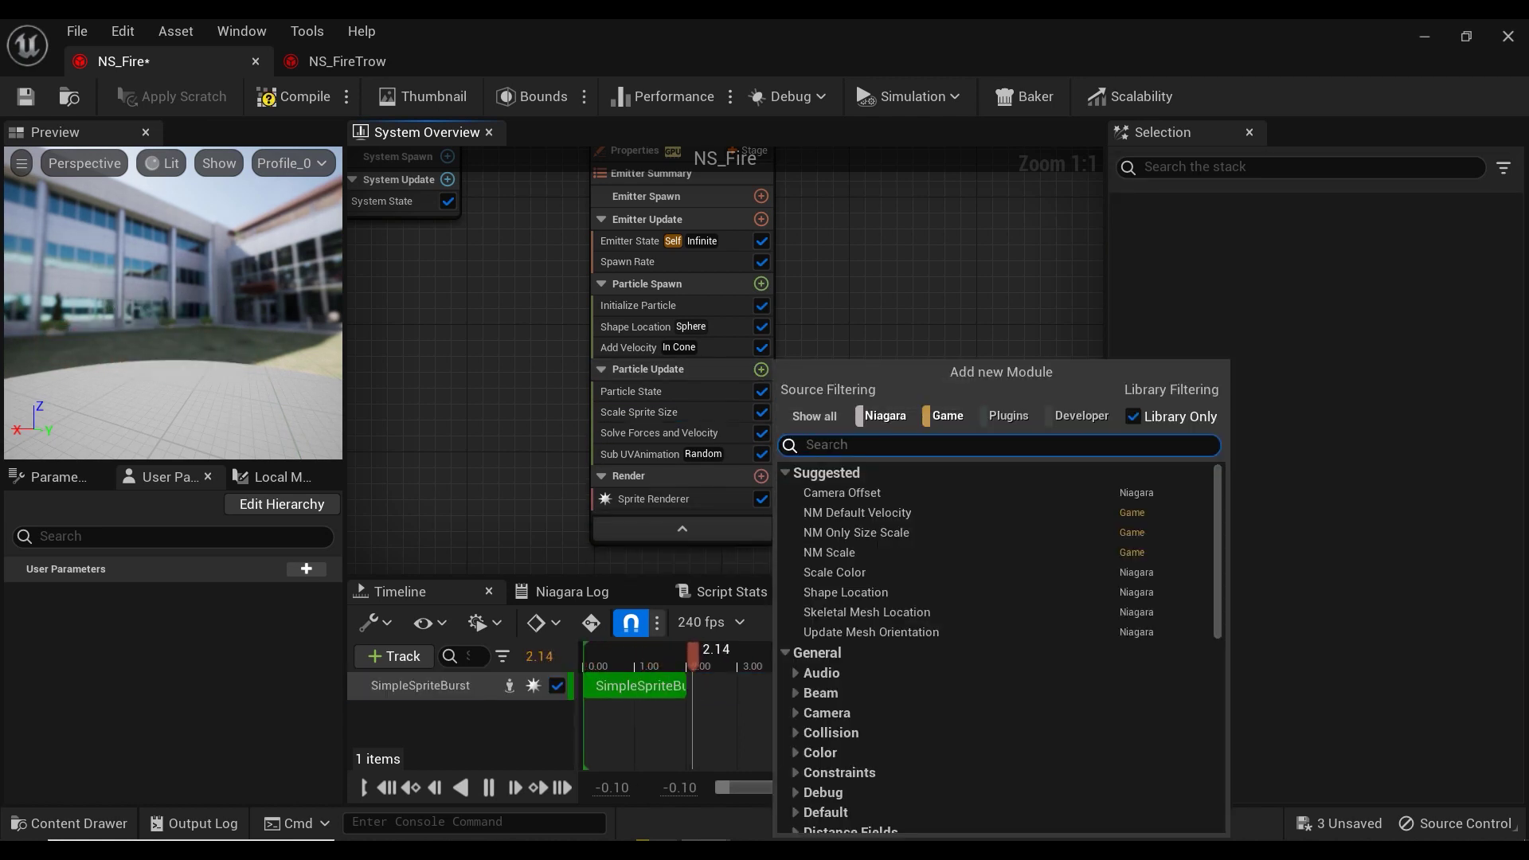
text(color)
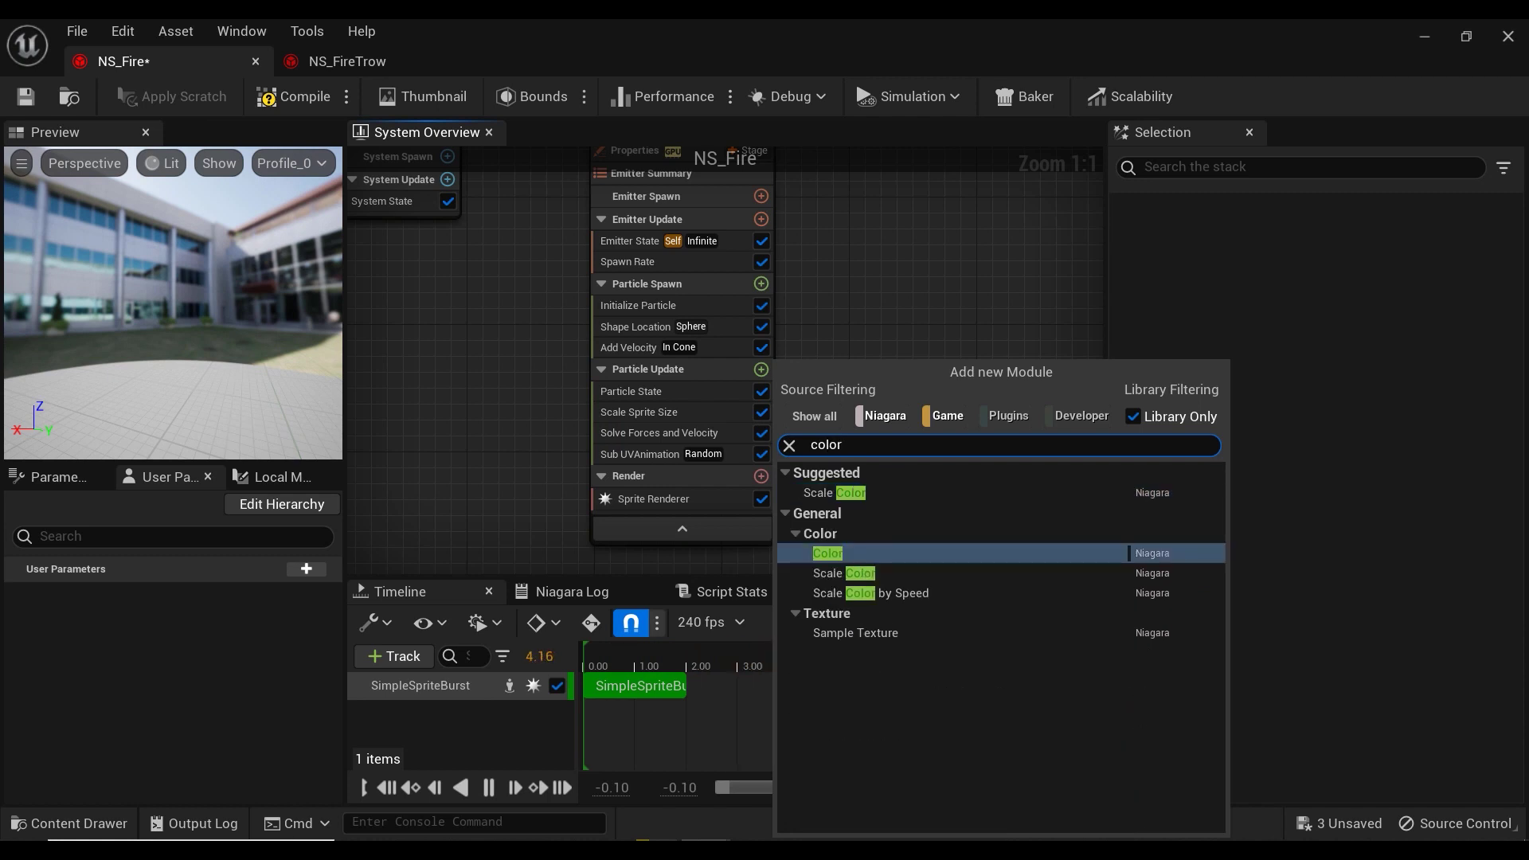
click(837, 558)
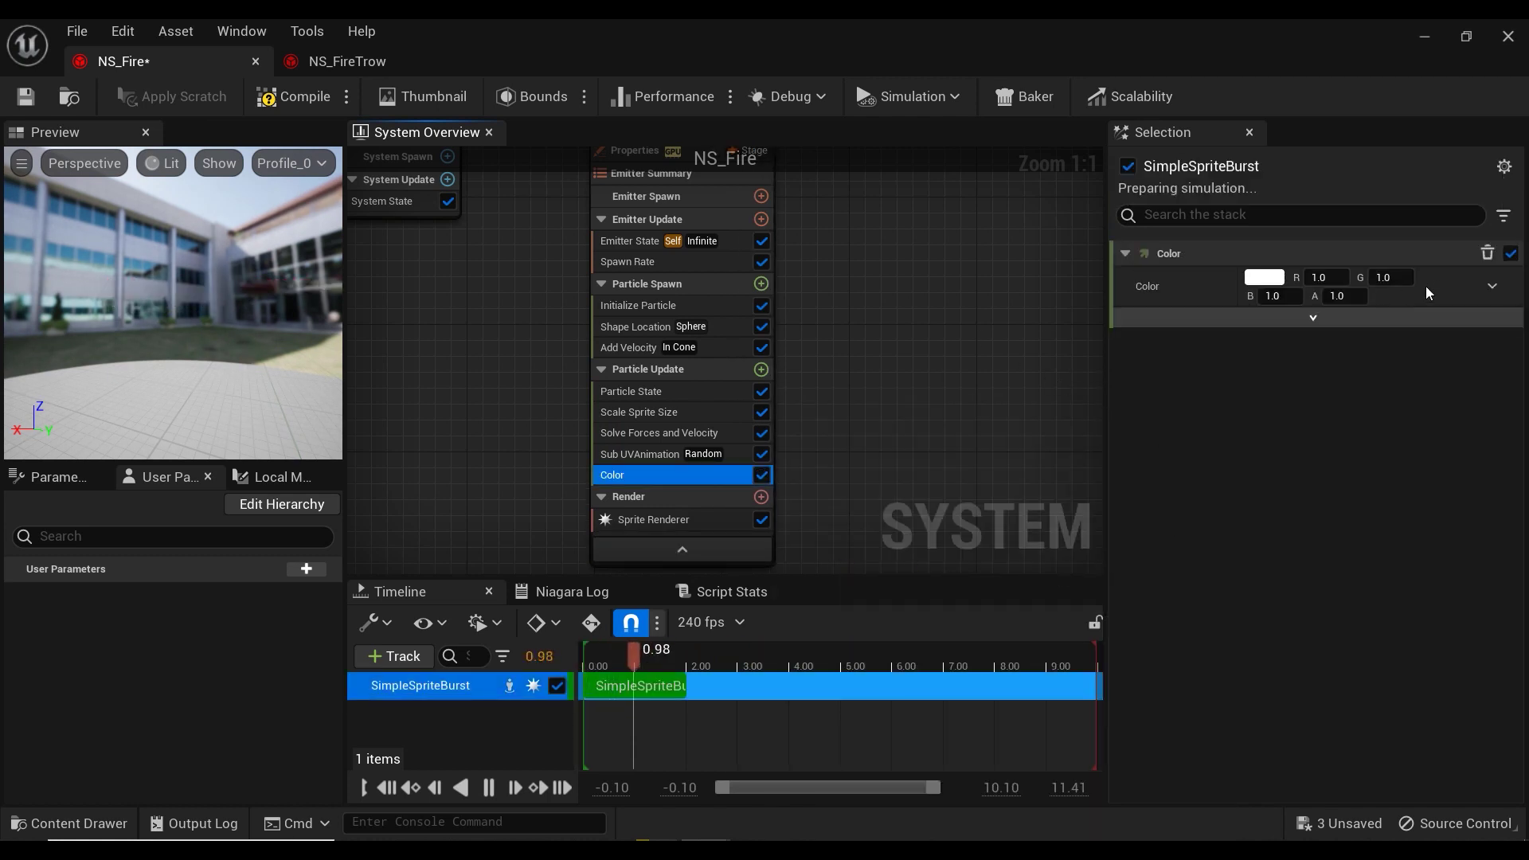
Drive the Color module with Color from Curve and set the gradient's starting color stop to a saturated orange with a value of 2.
click(1492, 286)
click(1219, 423)
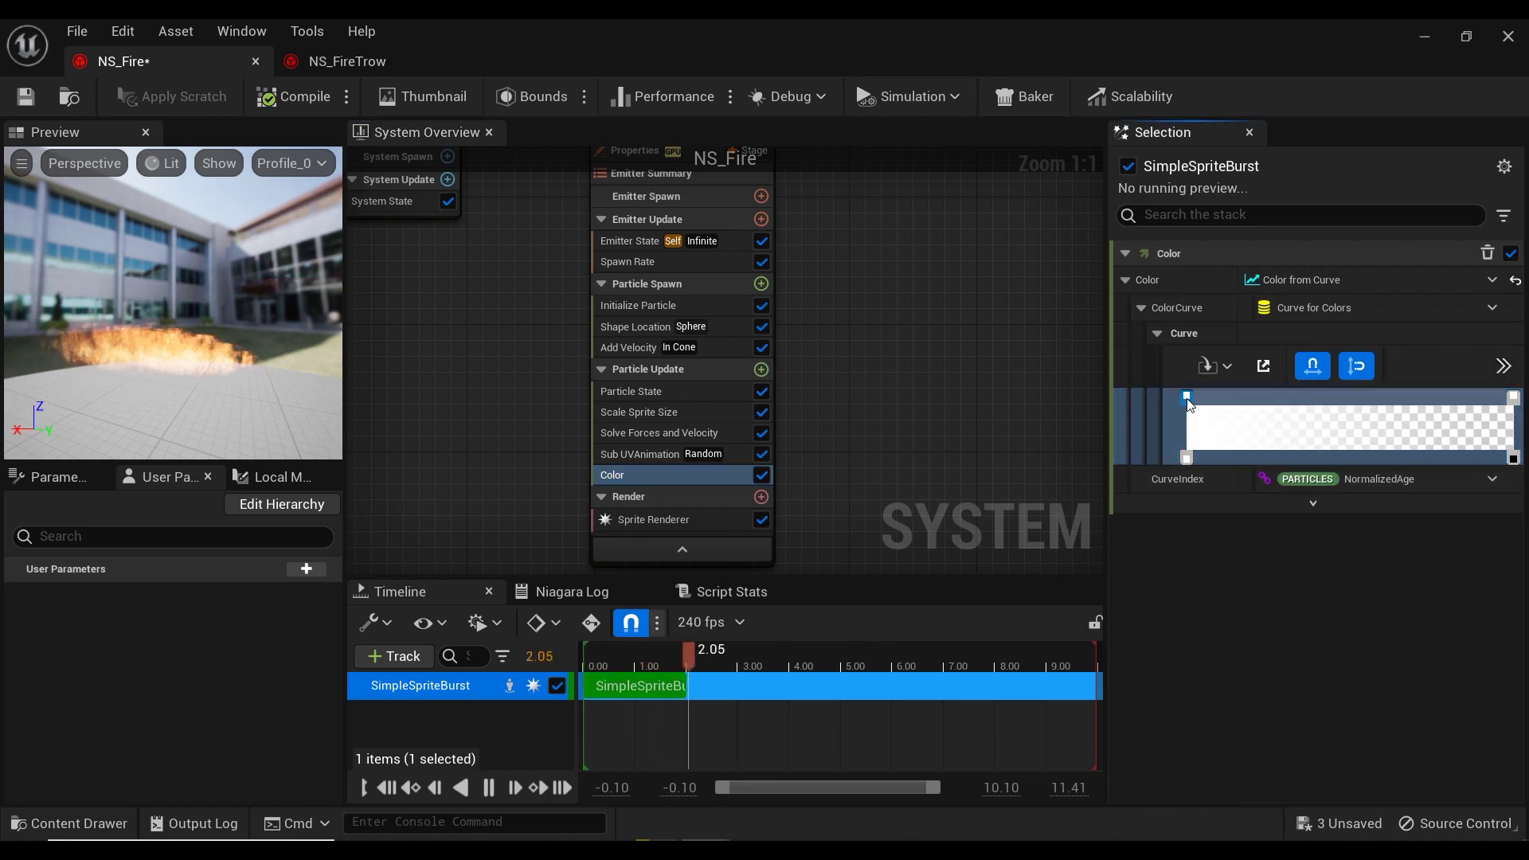
double_click(1189, 402)
drag(914, 516, 964, 503)
click(1025, 685)
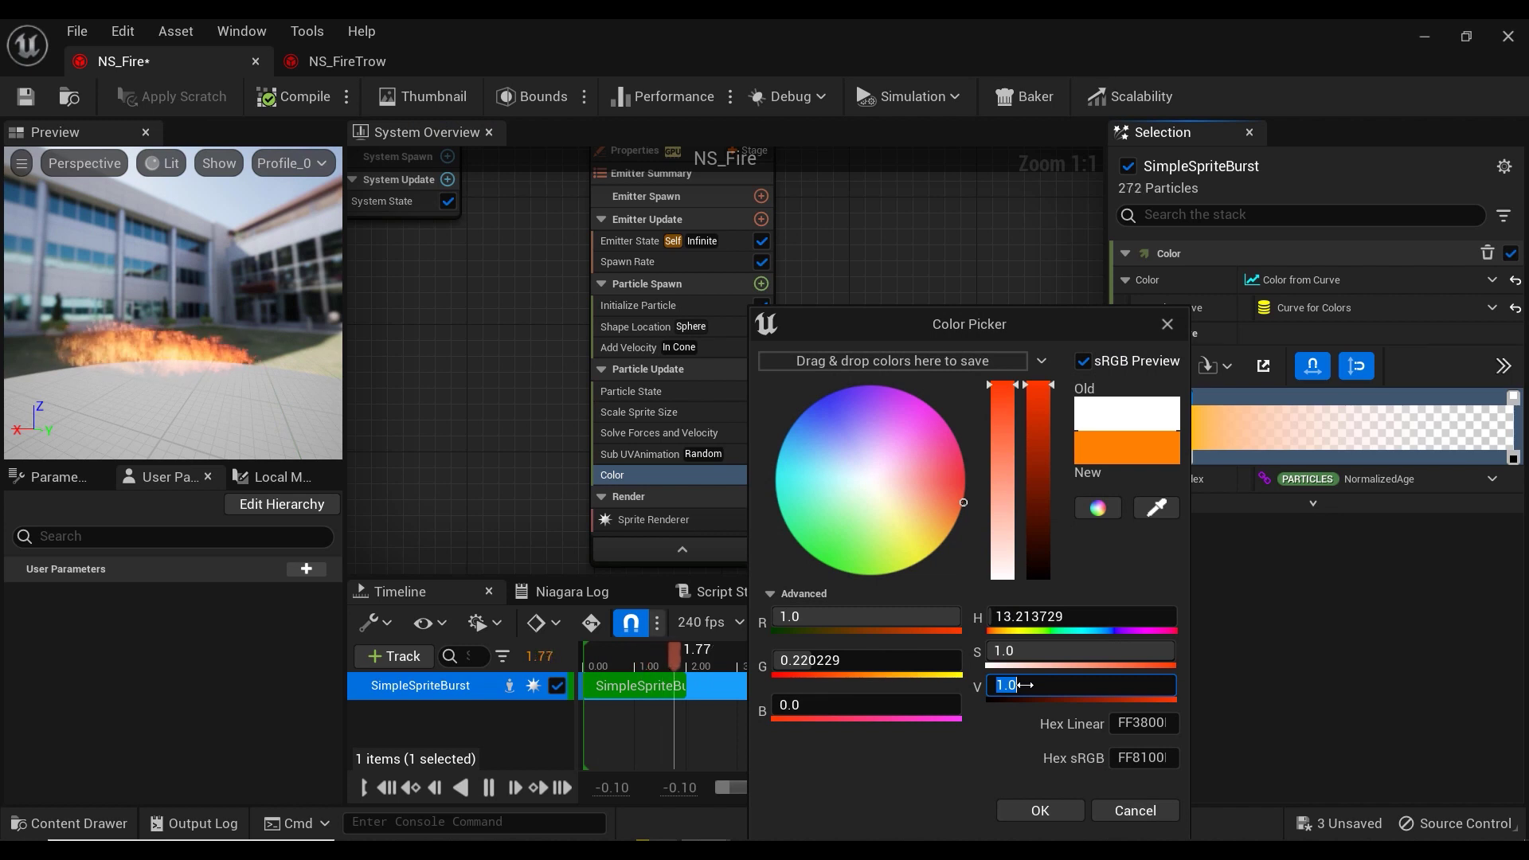
text(3)
key(Return)
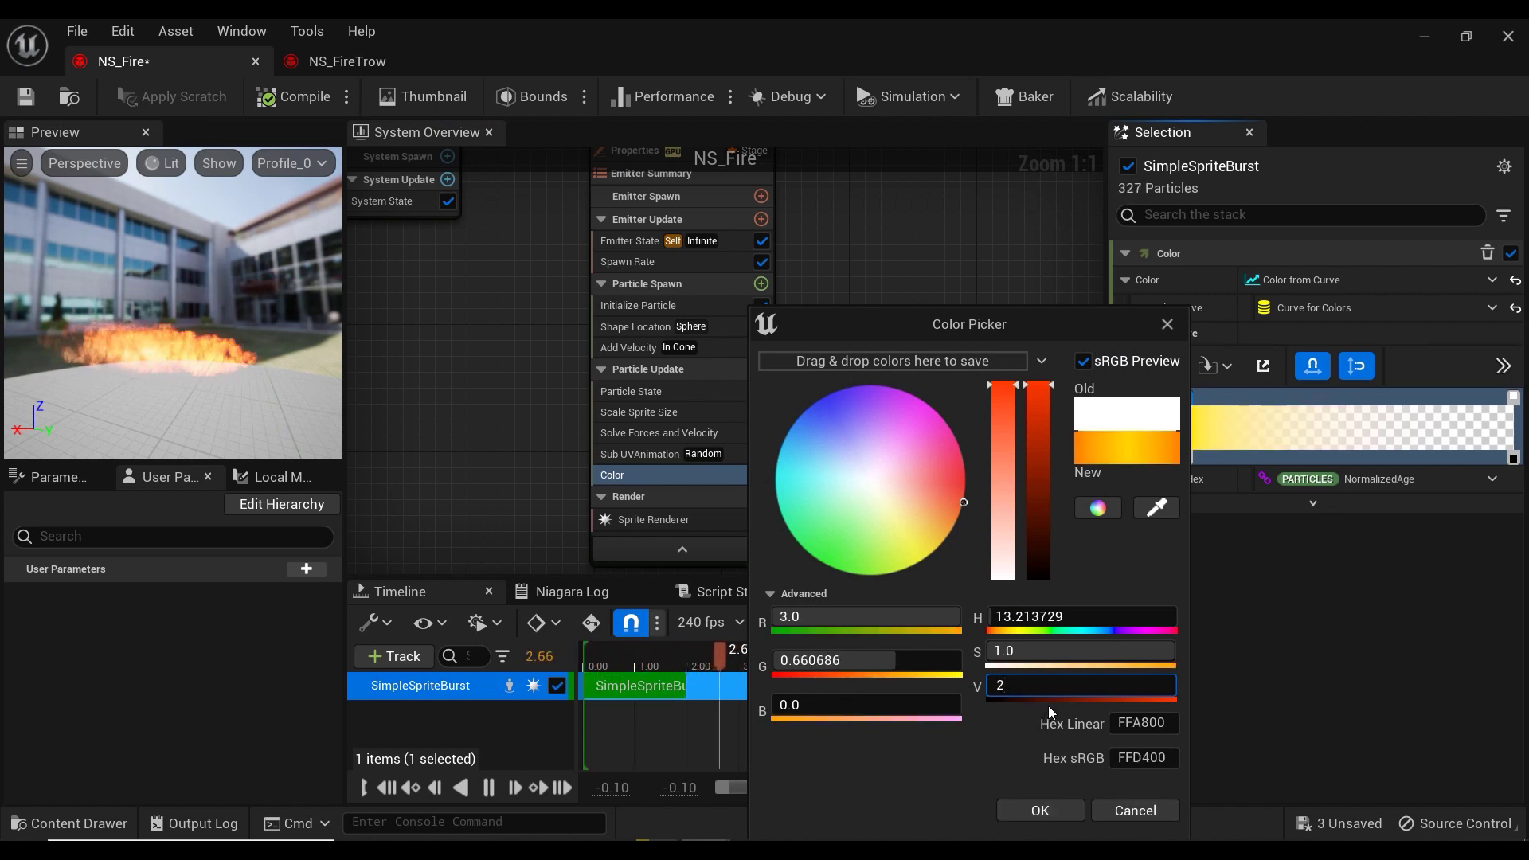
text(2)
key(Return)
drag(965, 501, 966, 487)
click(1059, 806)
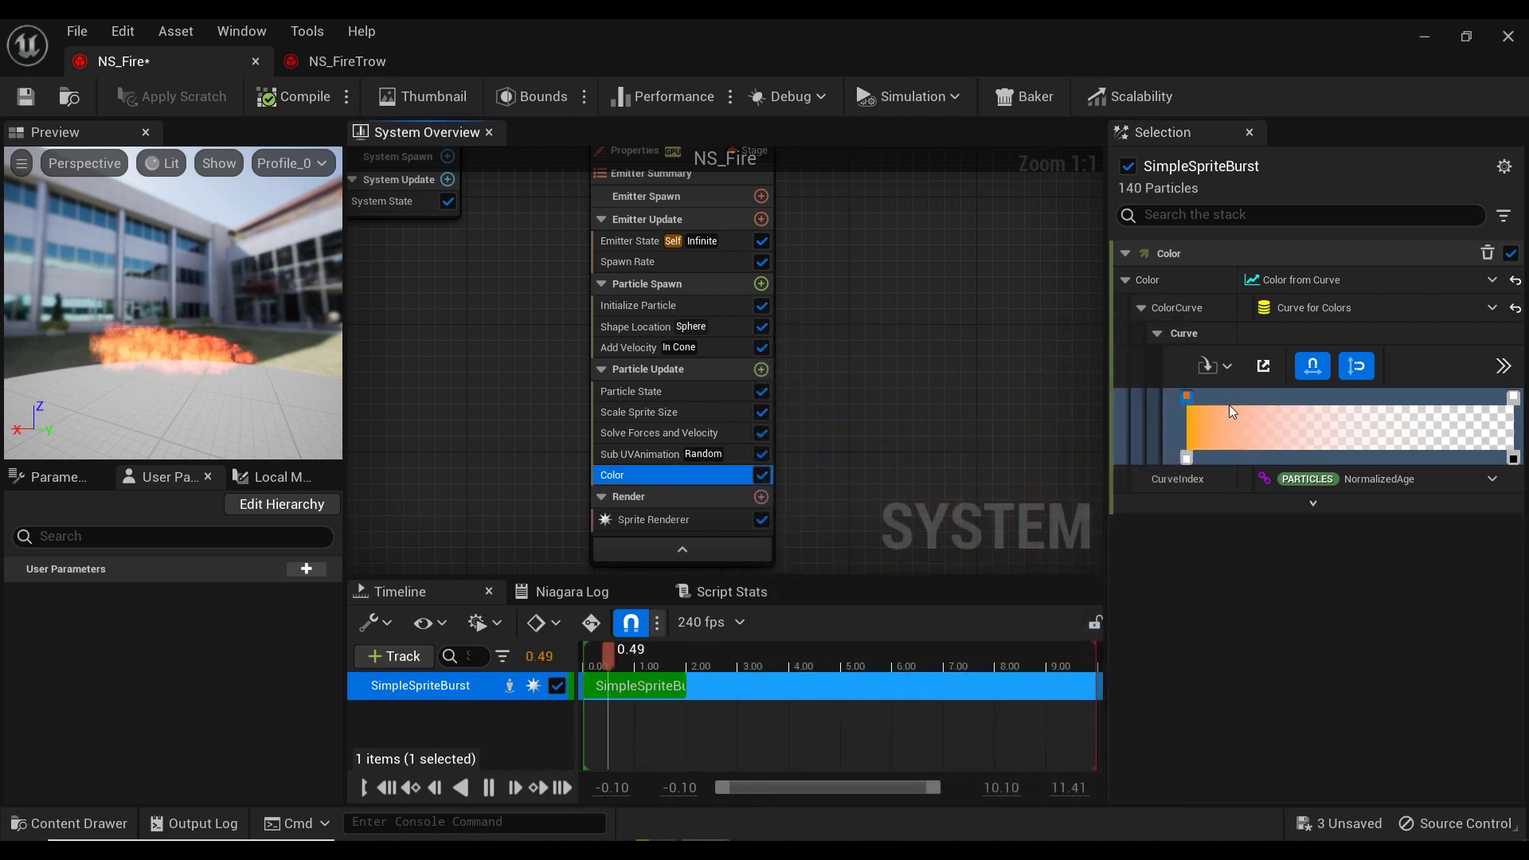
Move the gradient's orange stop inward from the start and add a mid-gradient stop in orange, hue about 21, saturation about 0.9, value 2.
drag(1192, 404, 1273, 399)
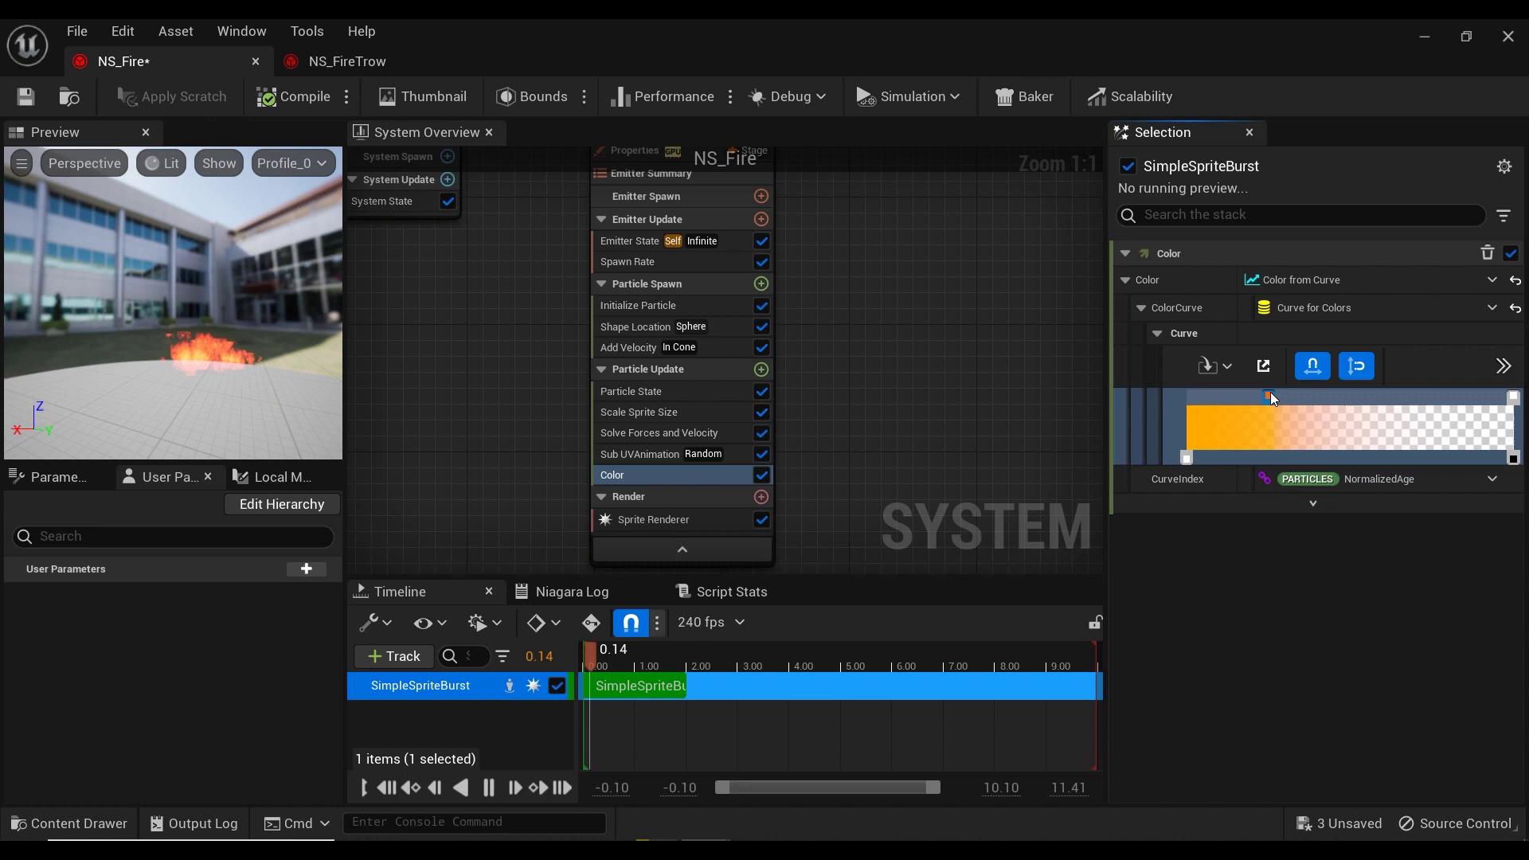
click(1345, 399)
double_click(1346, 399)
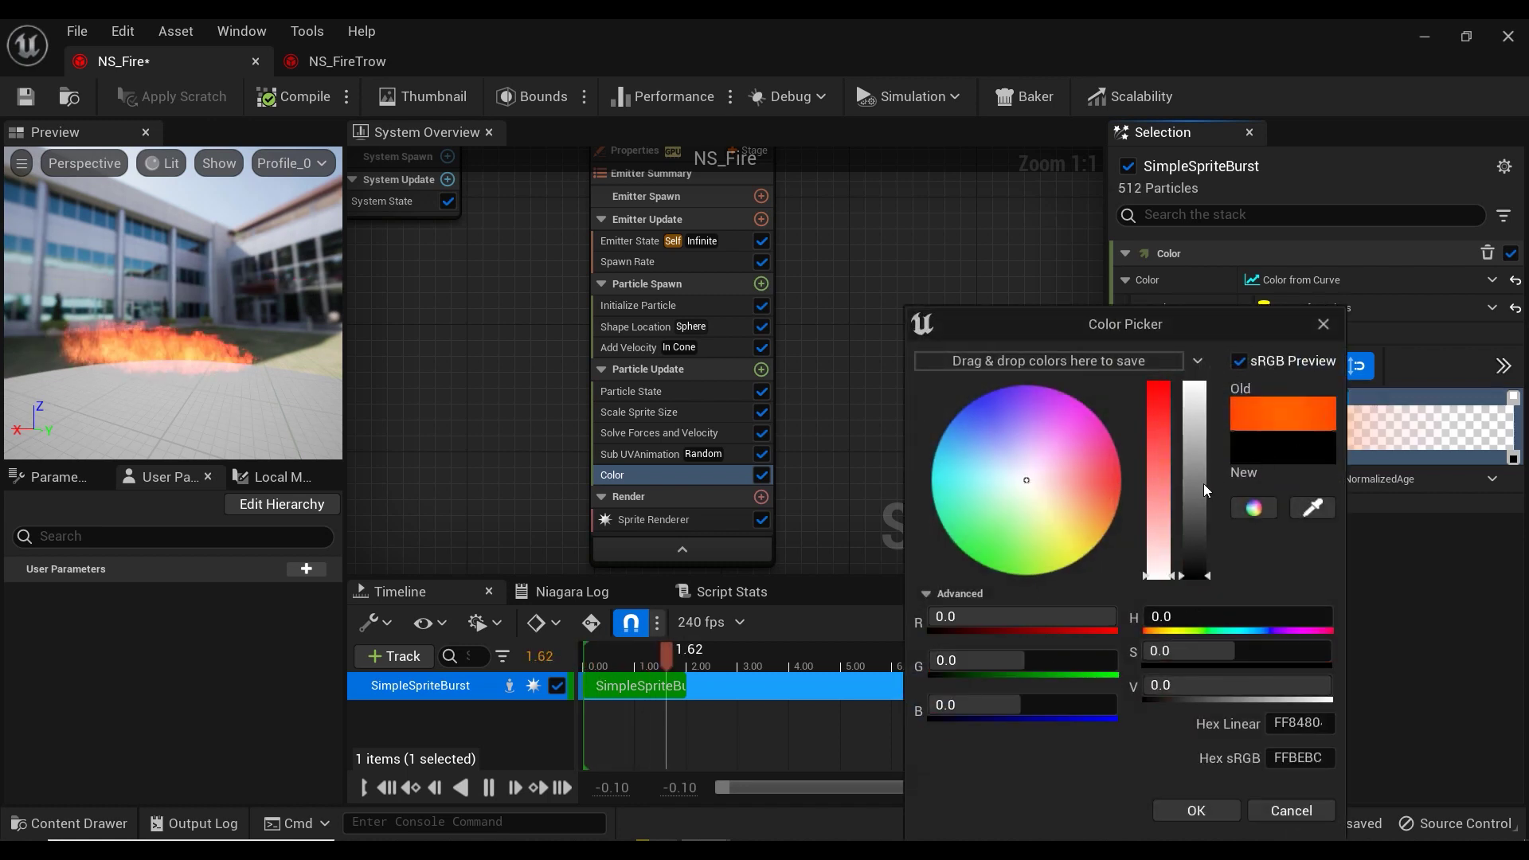
drag(1111, 506, 1107, 511)
click(1203, 691)
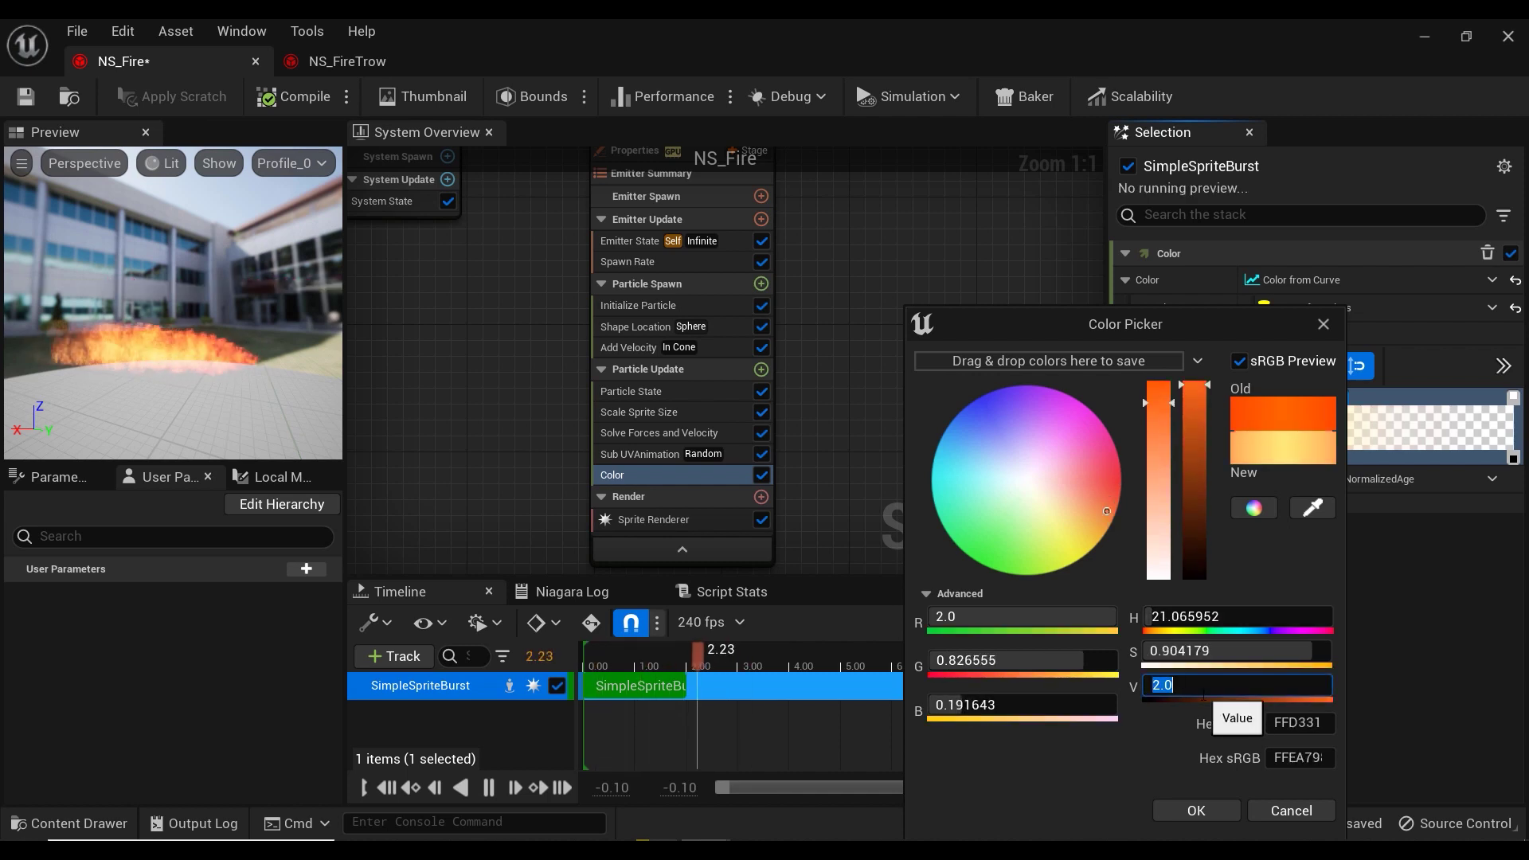
text(0.5)
key(Return)
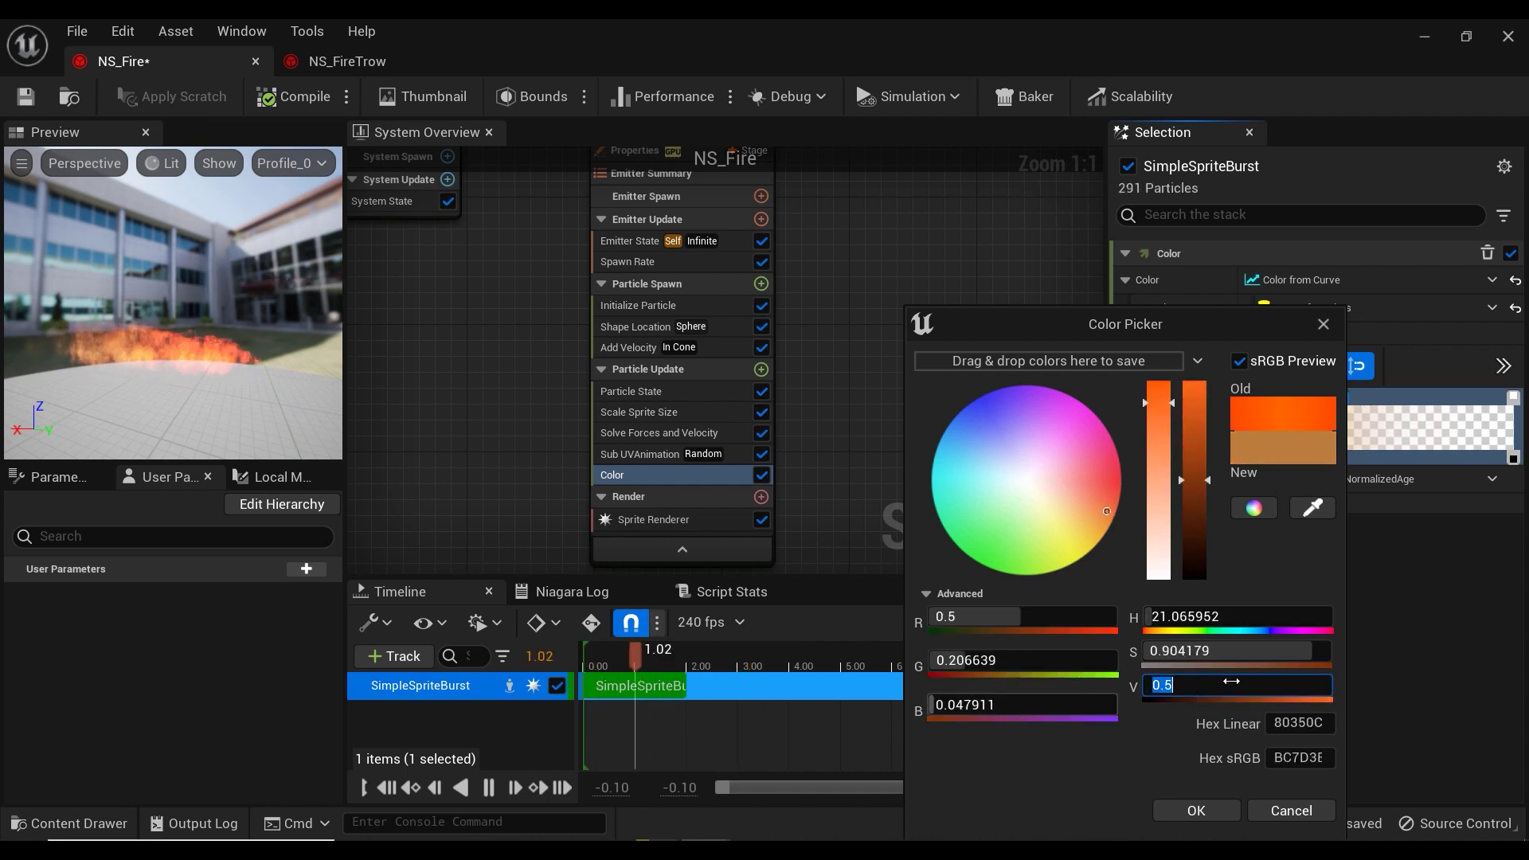
text(1)
key(Return)
text(2)
key(Return)
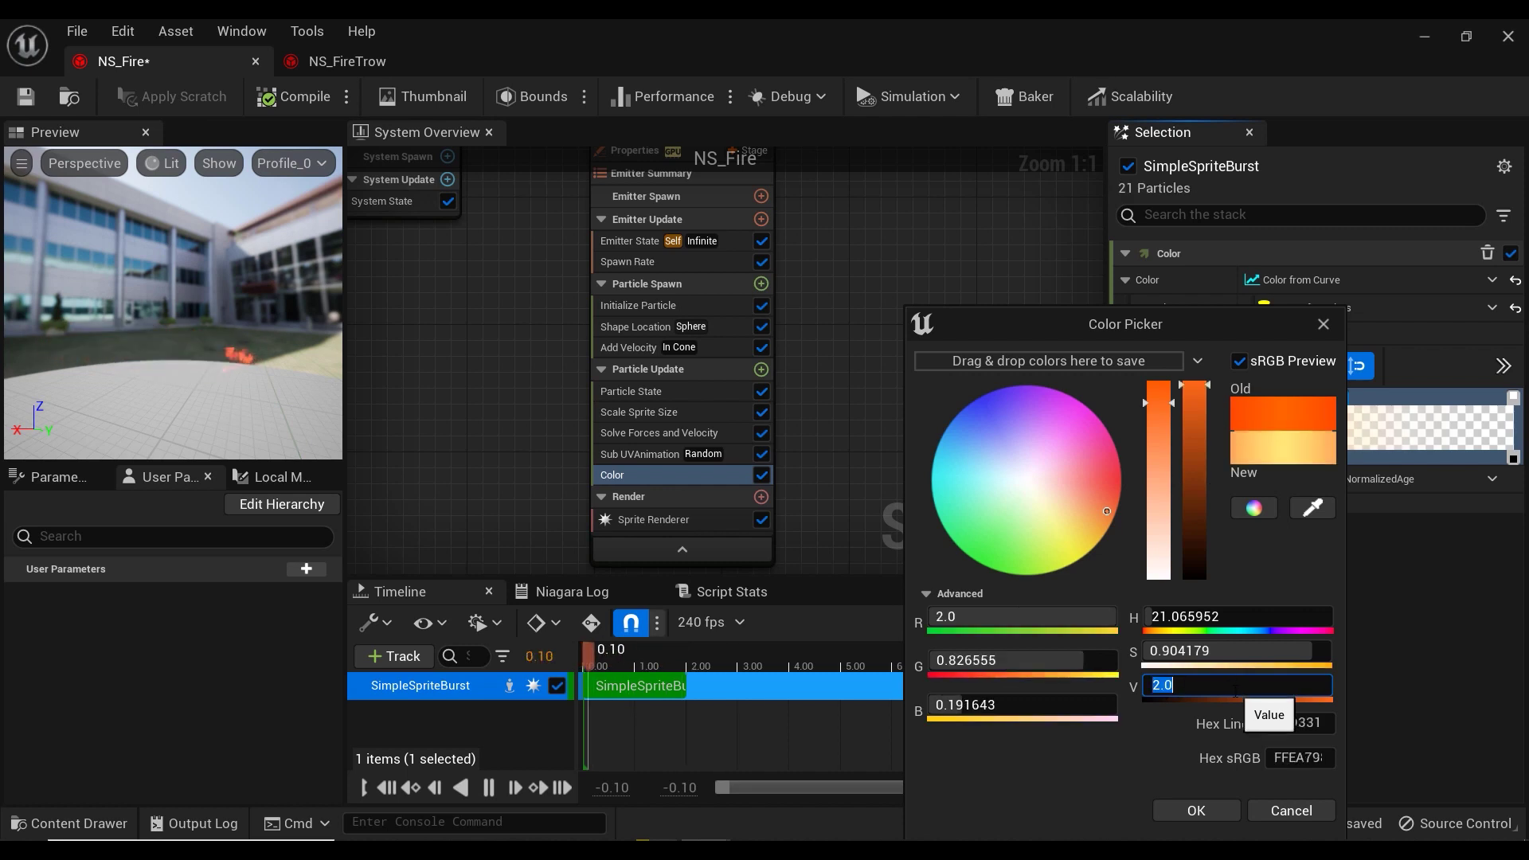
click(1214, 818)
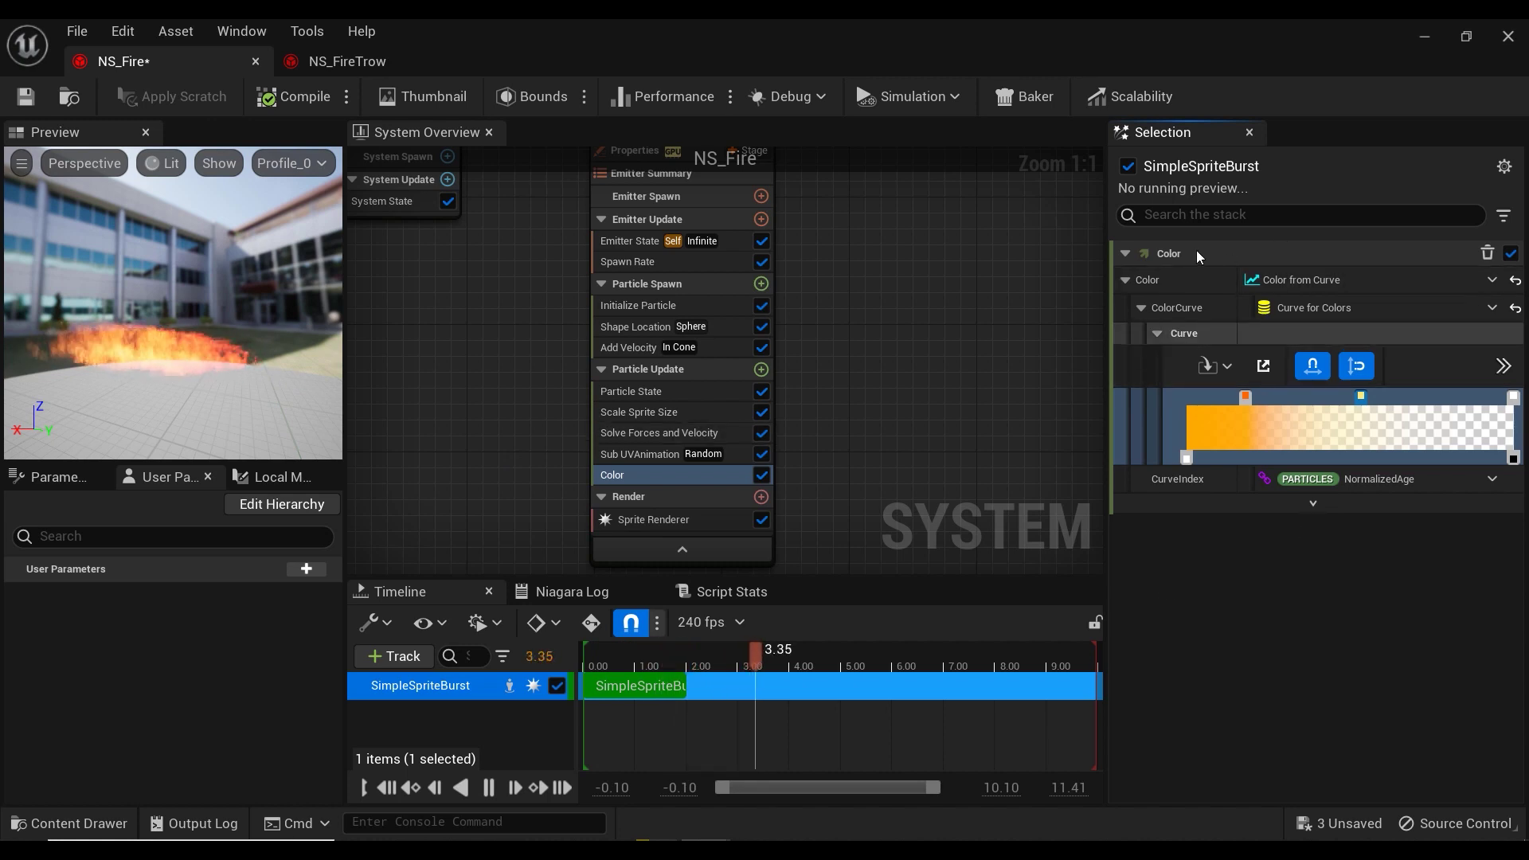
Leave the NS_Fire editor, place NS_Fire from the Niagara_Basics Fire folder into the level beside the thruster, and stop piloting CineCameraActor1.
right_drag(872, 357, 886, 366)
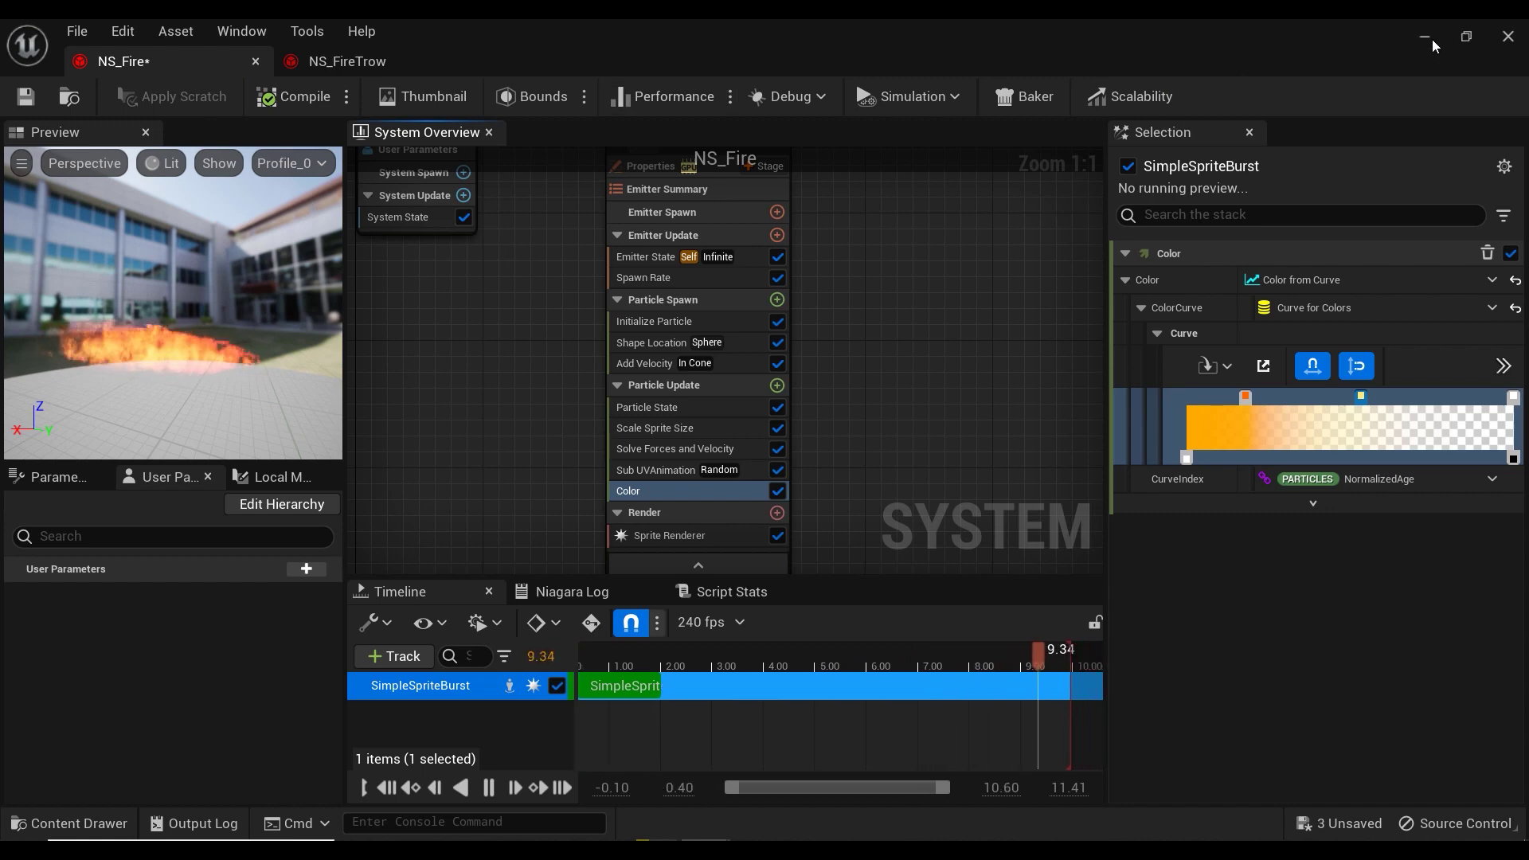
click(1506, 41)
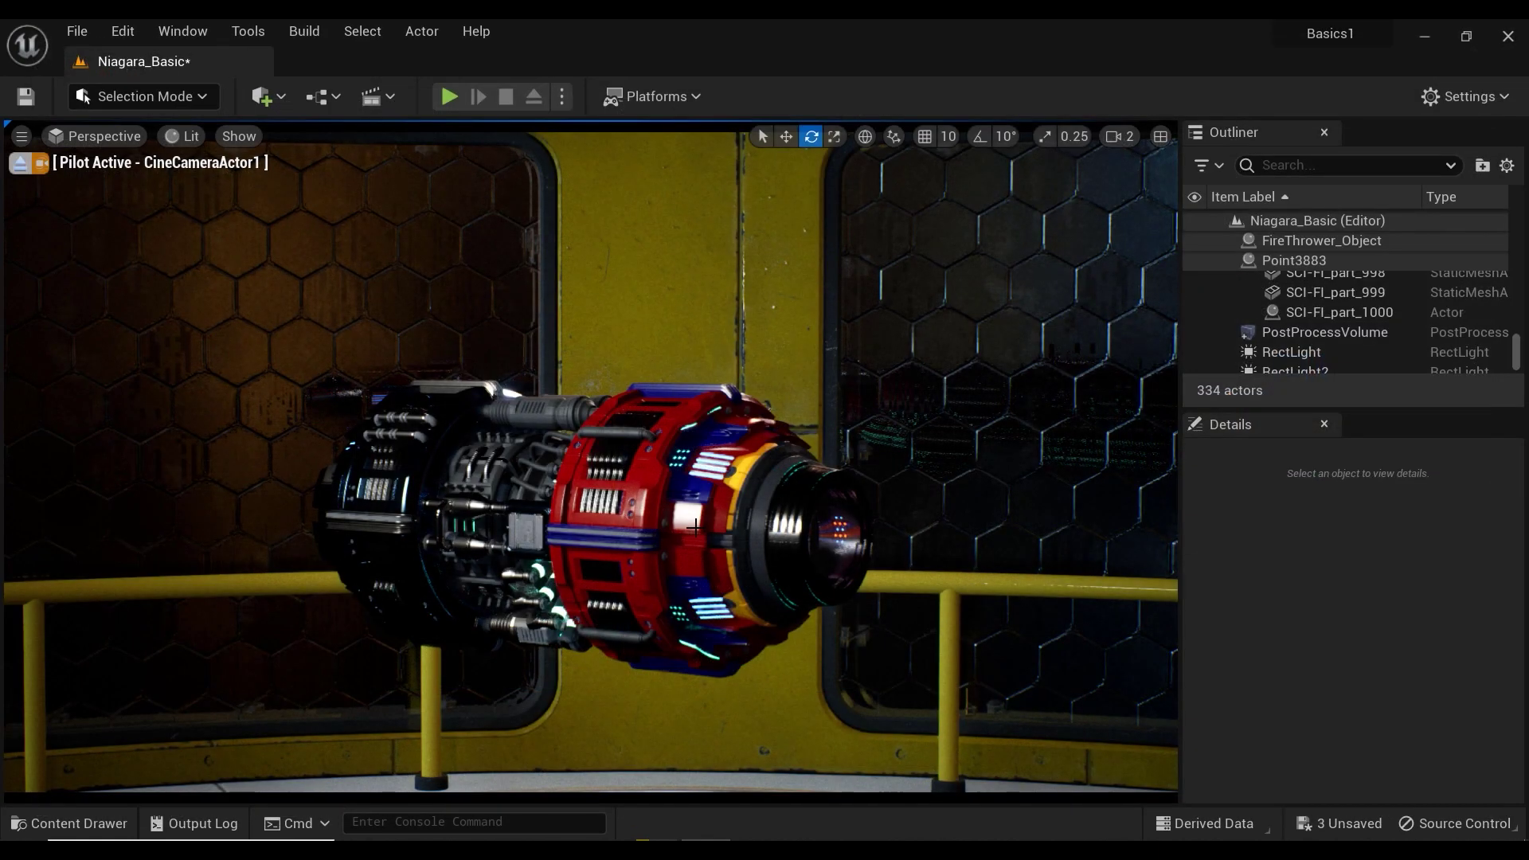
right_drag(695, 526, 781, 519)
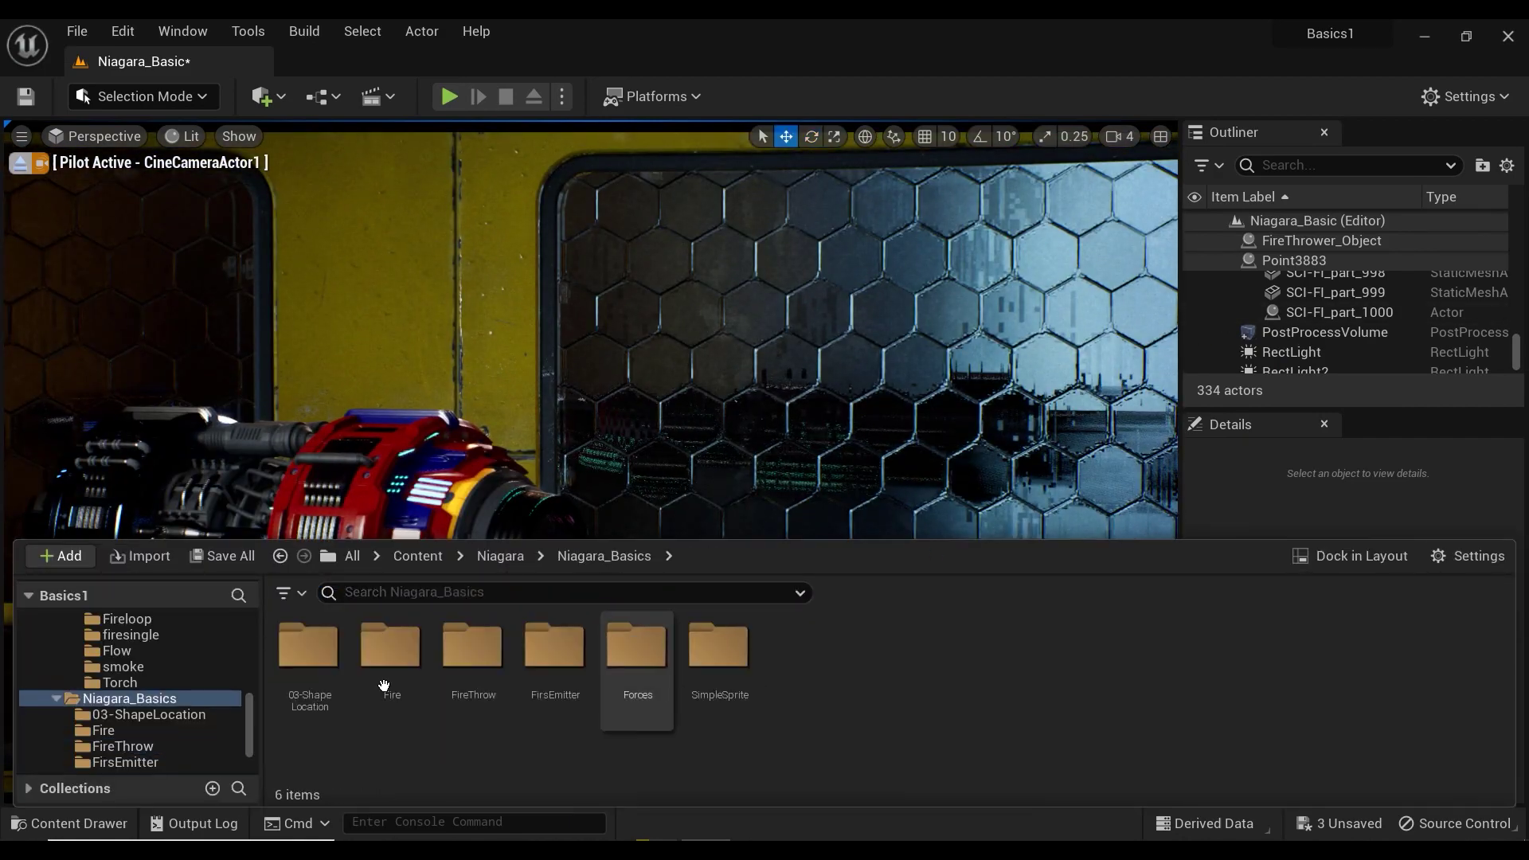
double_click(383, 682)
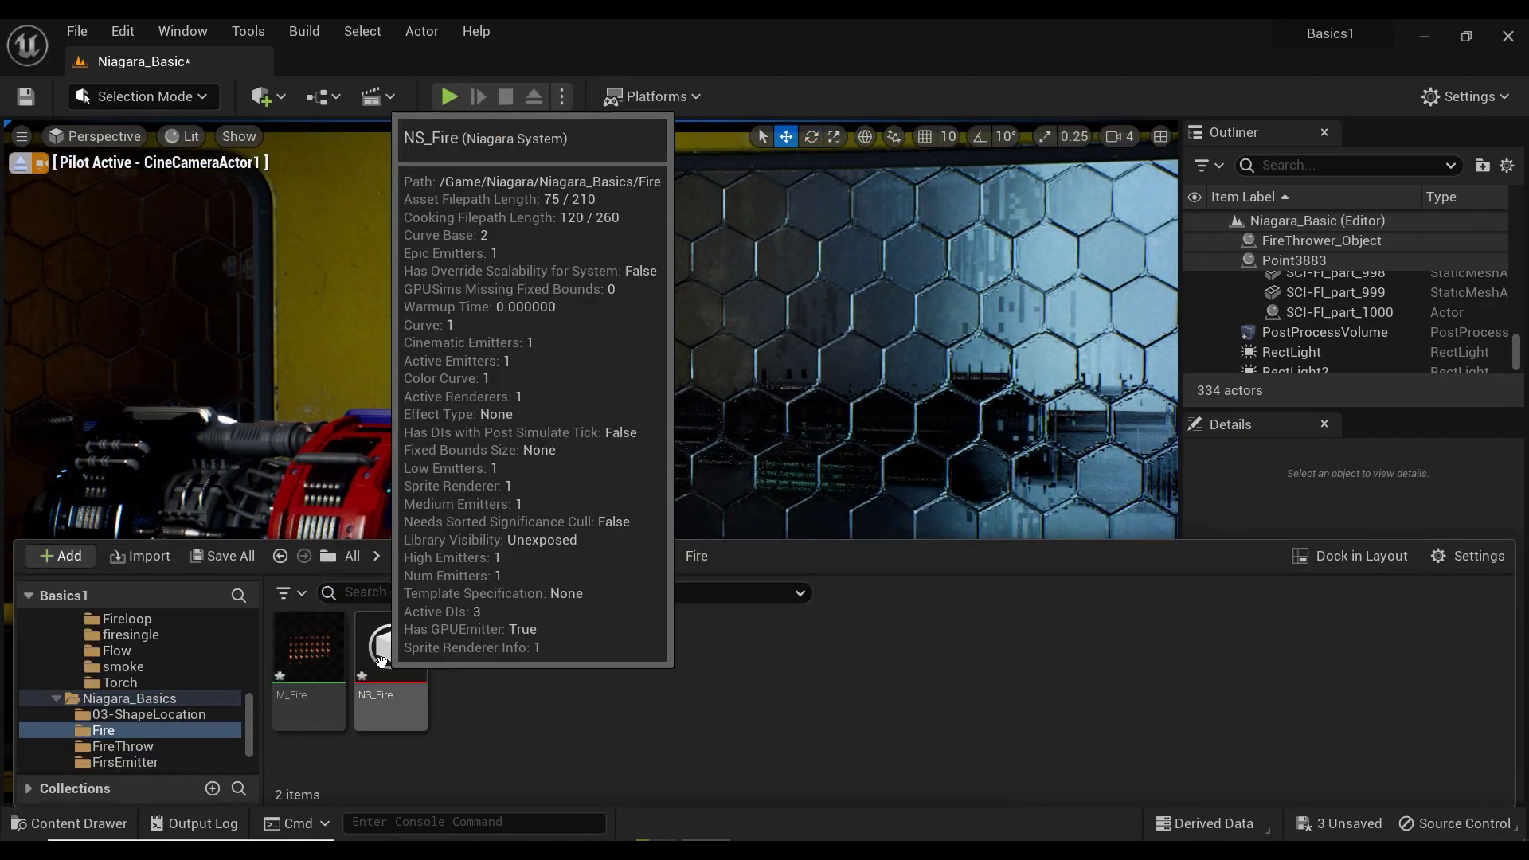
drag(382, 663, 666, 660)
click(20, 164)
right_drag(318, 355, 350, 414)
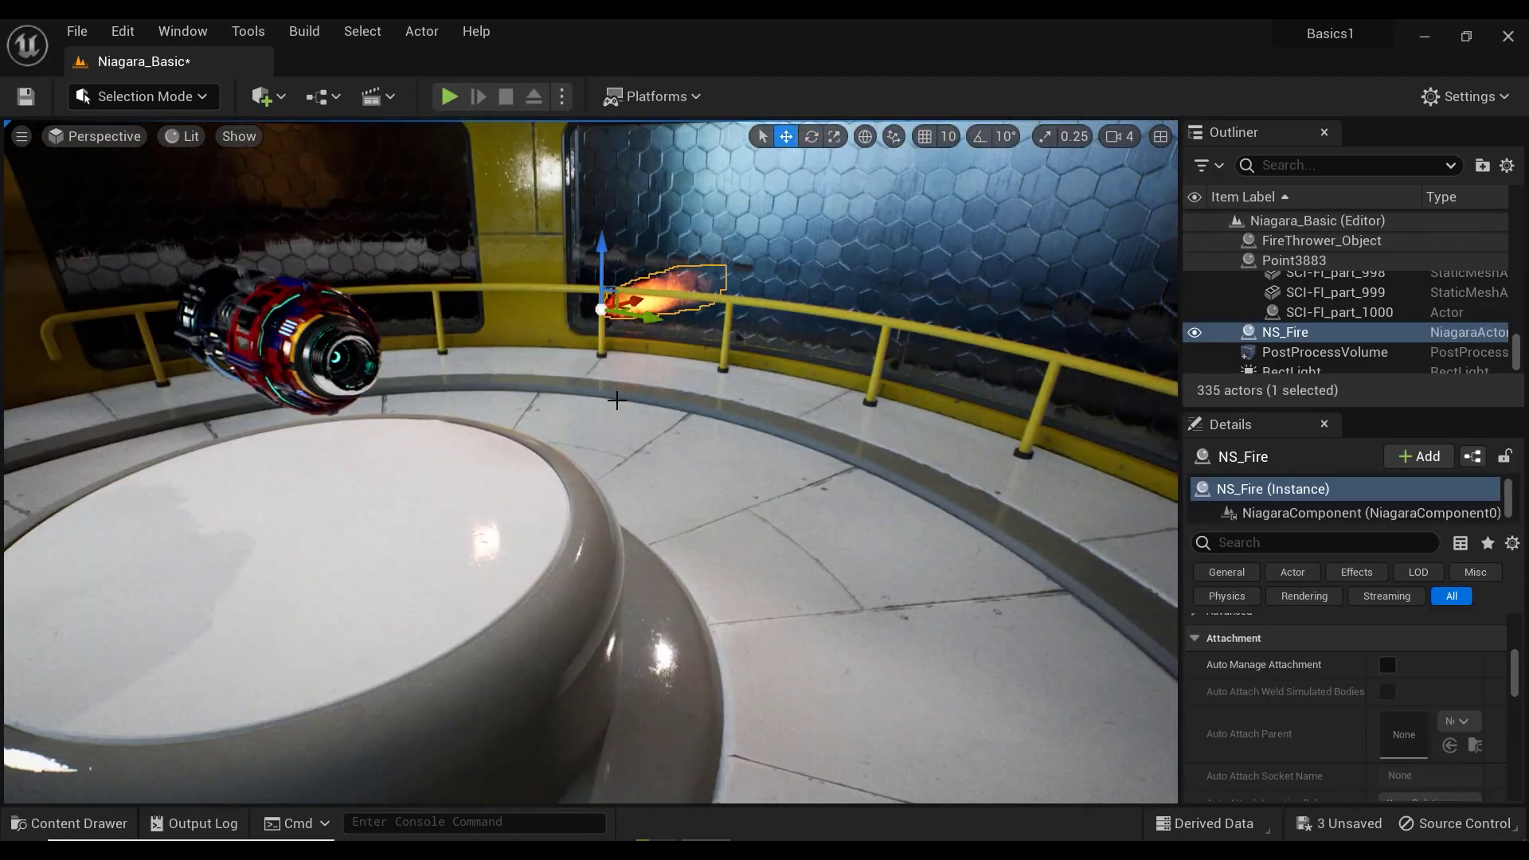
Move NS_Fire over to the thruster and rotate it so the flame points straight out of the nozzle.
drag(638, 321, 386, 416)
right_drag(386, 417, 414, 510)
key(e)
drag(648, 679, 708, 659)
right_drag(707, 660, 665, 558)
Fine-tune NS_Fire's position along the thruster's axis and in height so the flame starts at the center of the nozzle opening.
key(w)
drag(661, 544, 647, 522)
right_drag(647, 521, 661, 470)
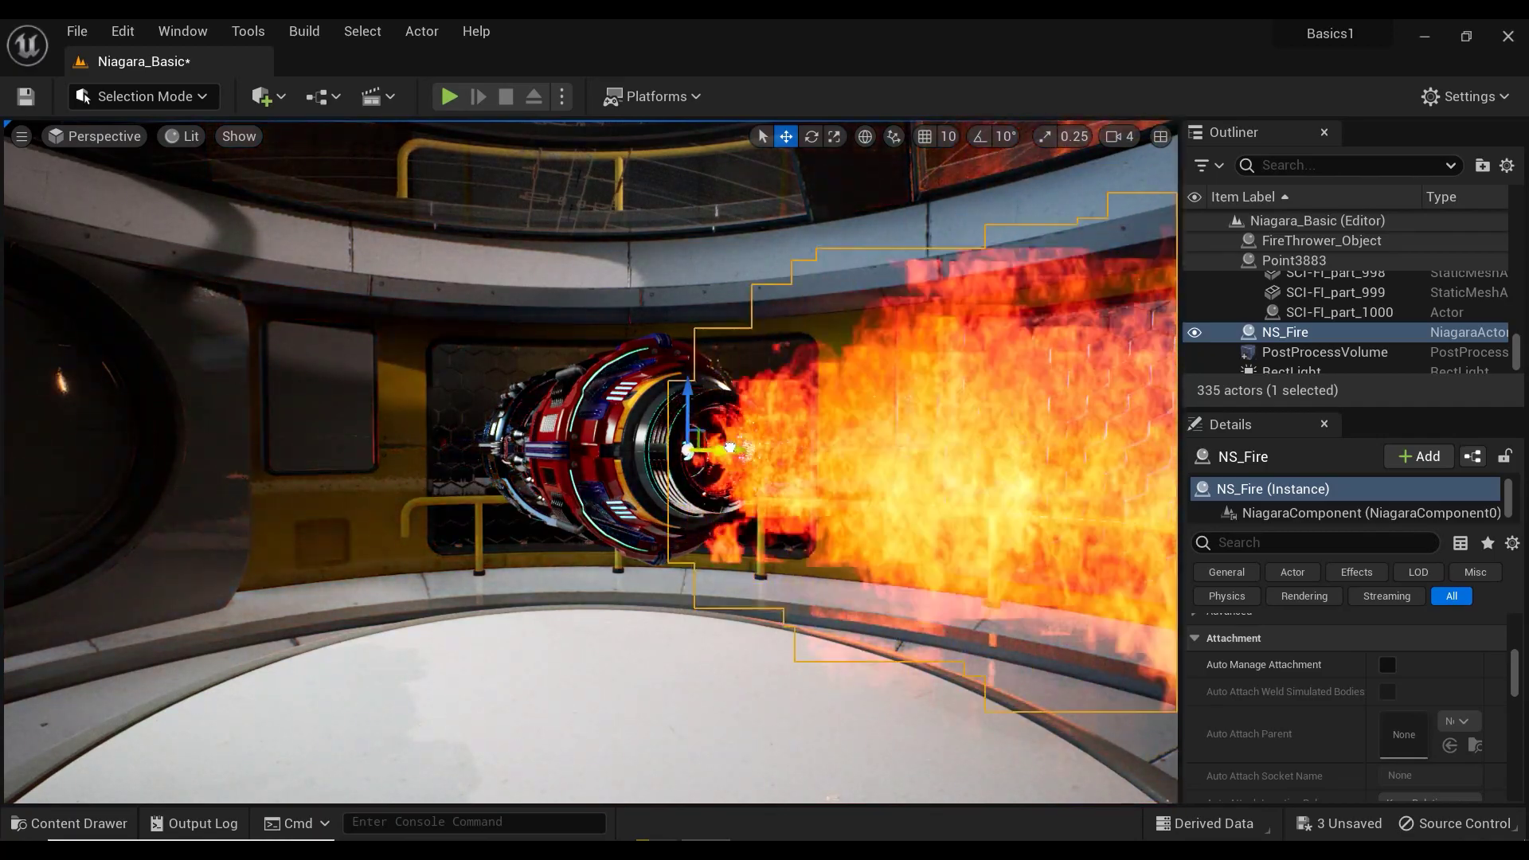
drag(729, 449, 749, 458)
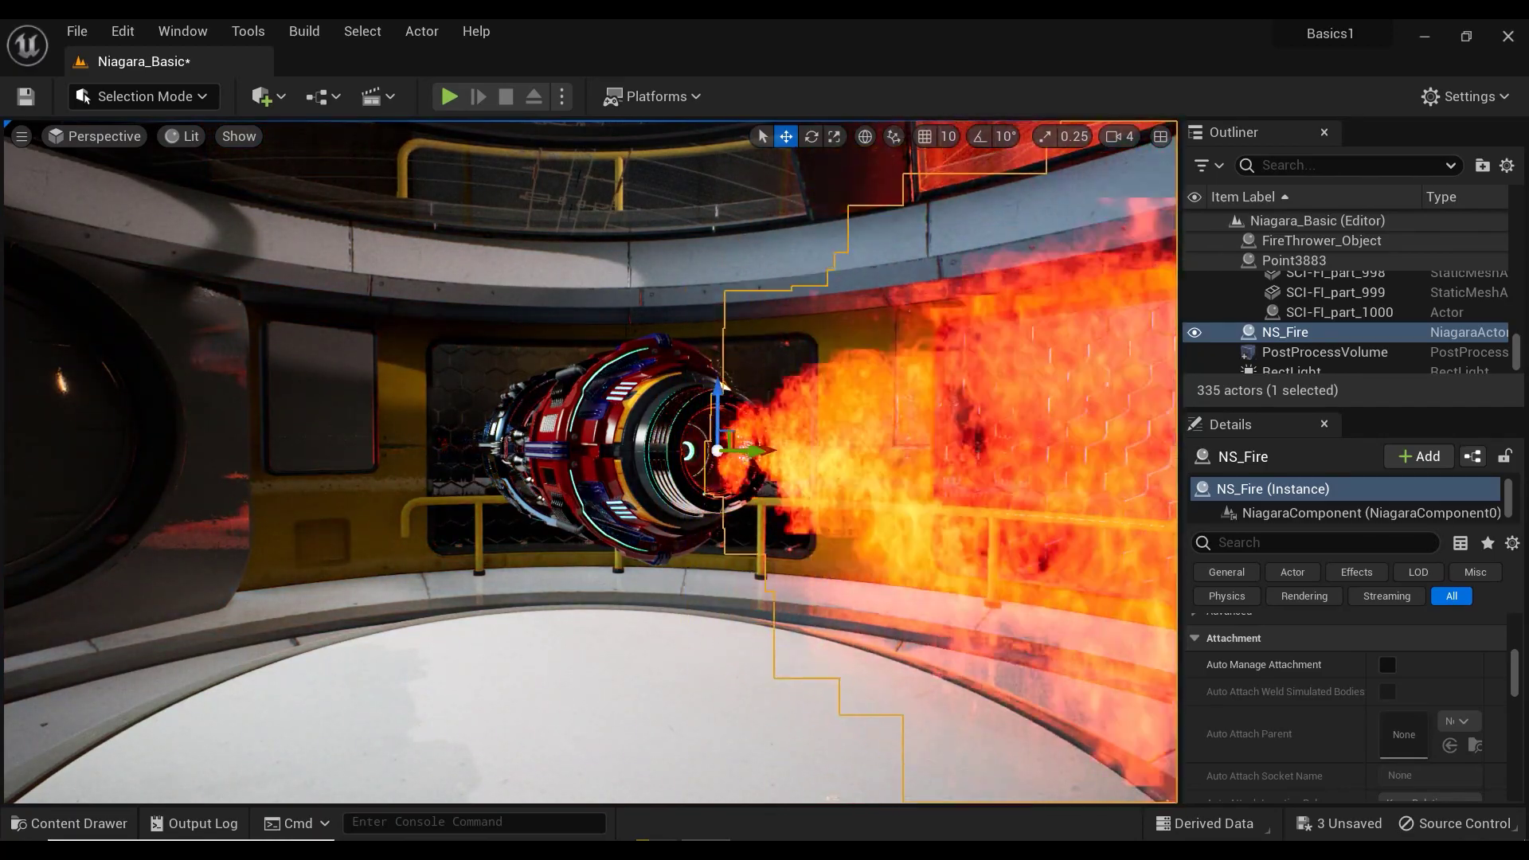
right_drag(750, 456, 920, 478)
right_drag(701, 405, 707, 386)
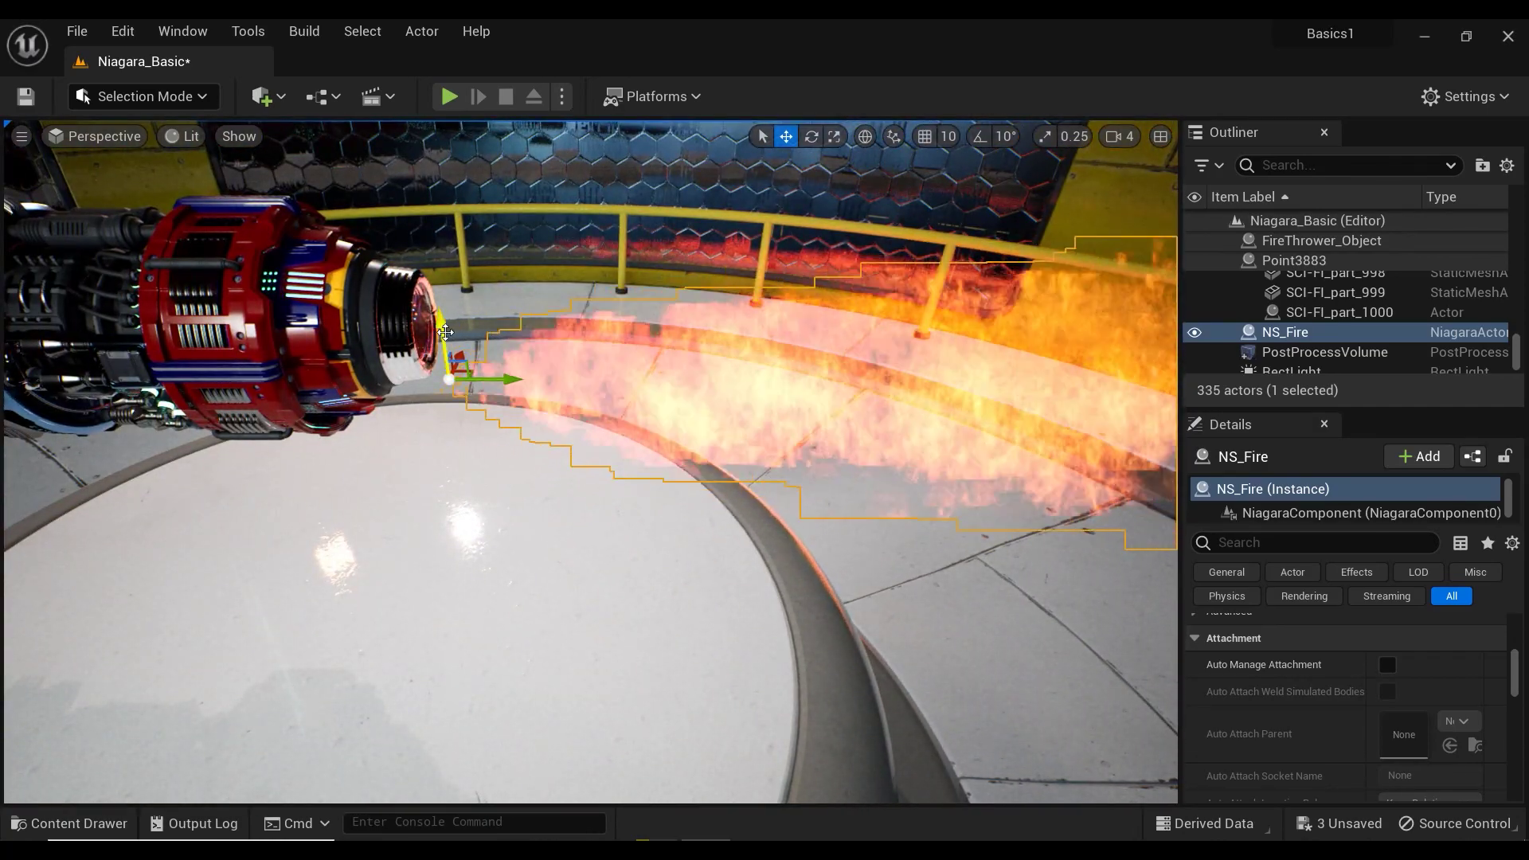
drag(446, 307, 444, 284)
click(826, 375)
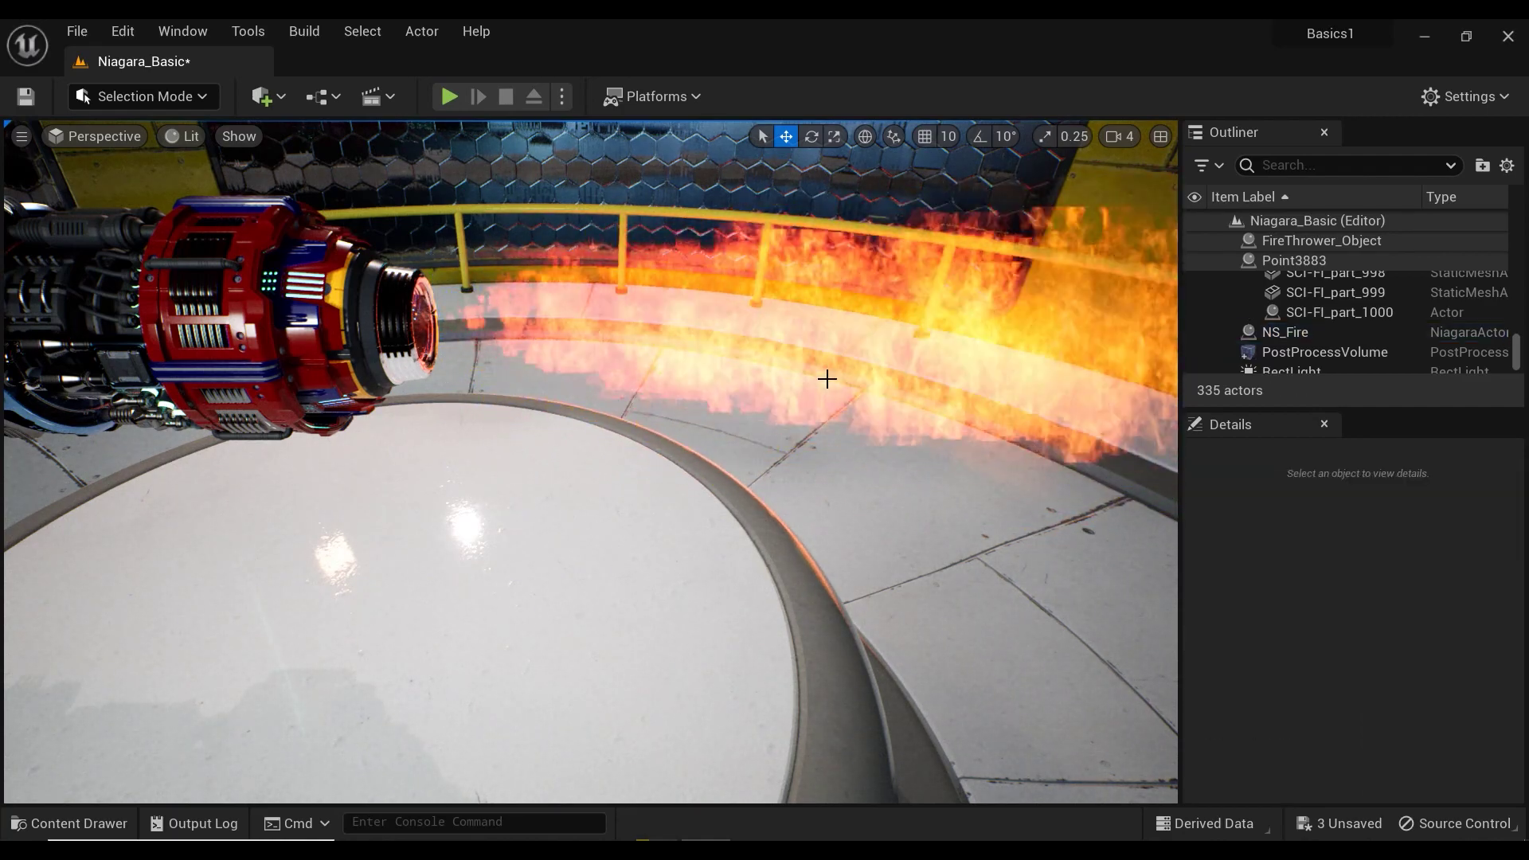
Check the placed flame from a wider angle and switch the viewport to CineCameraActor1.
right_drag(826, 375, 770, 359)
click(625, 385)
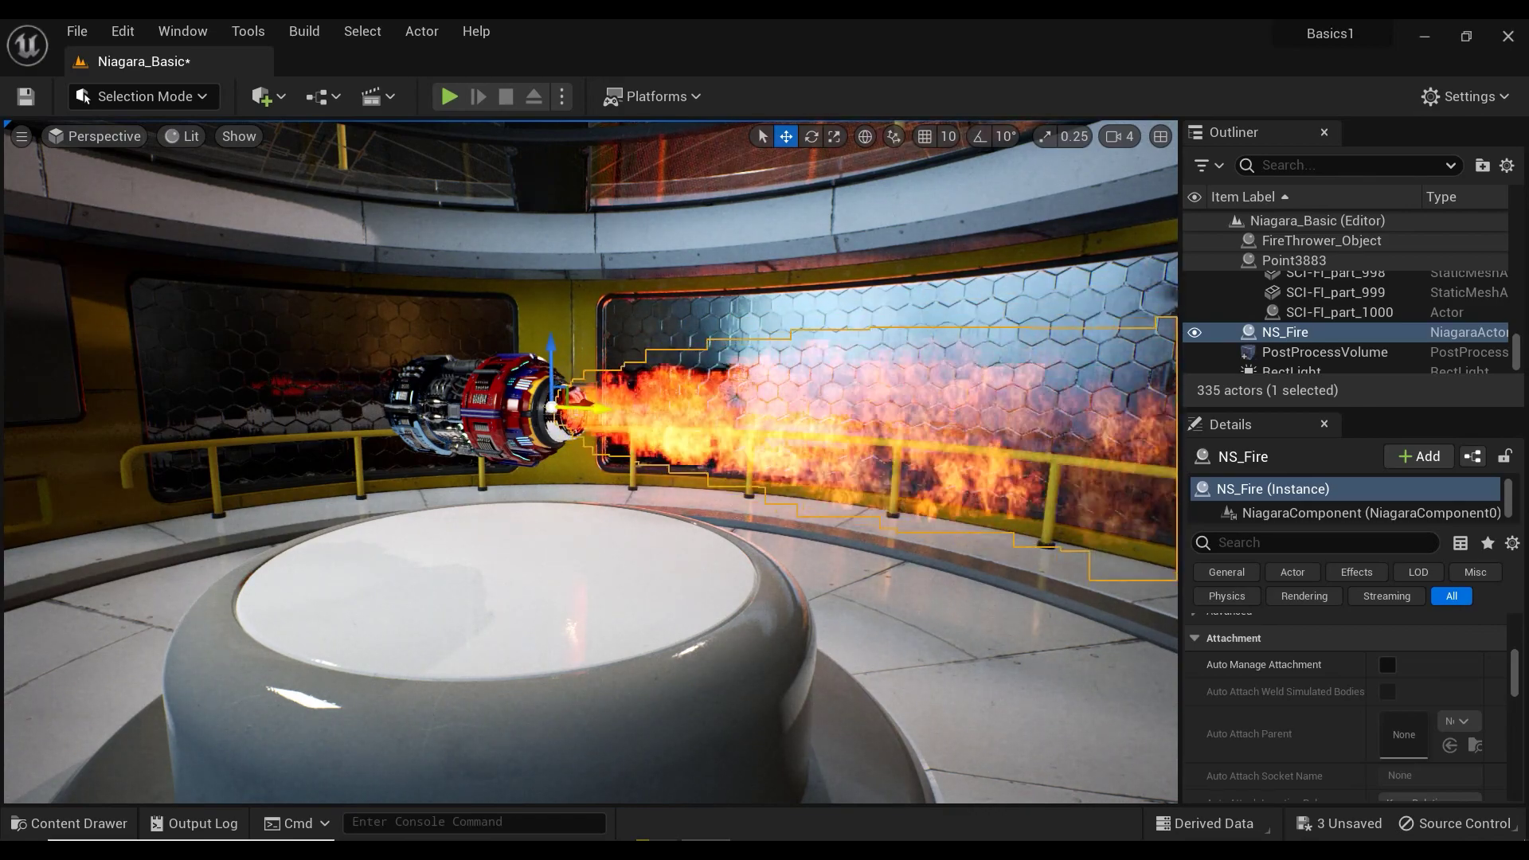
key(Escape)
middle_drag(692, 407, 322, 200)
click(95, 136)
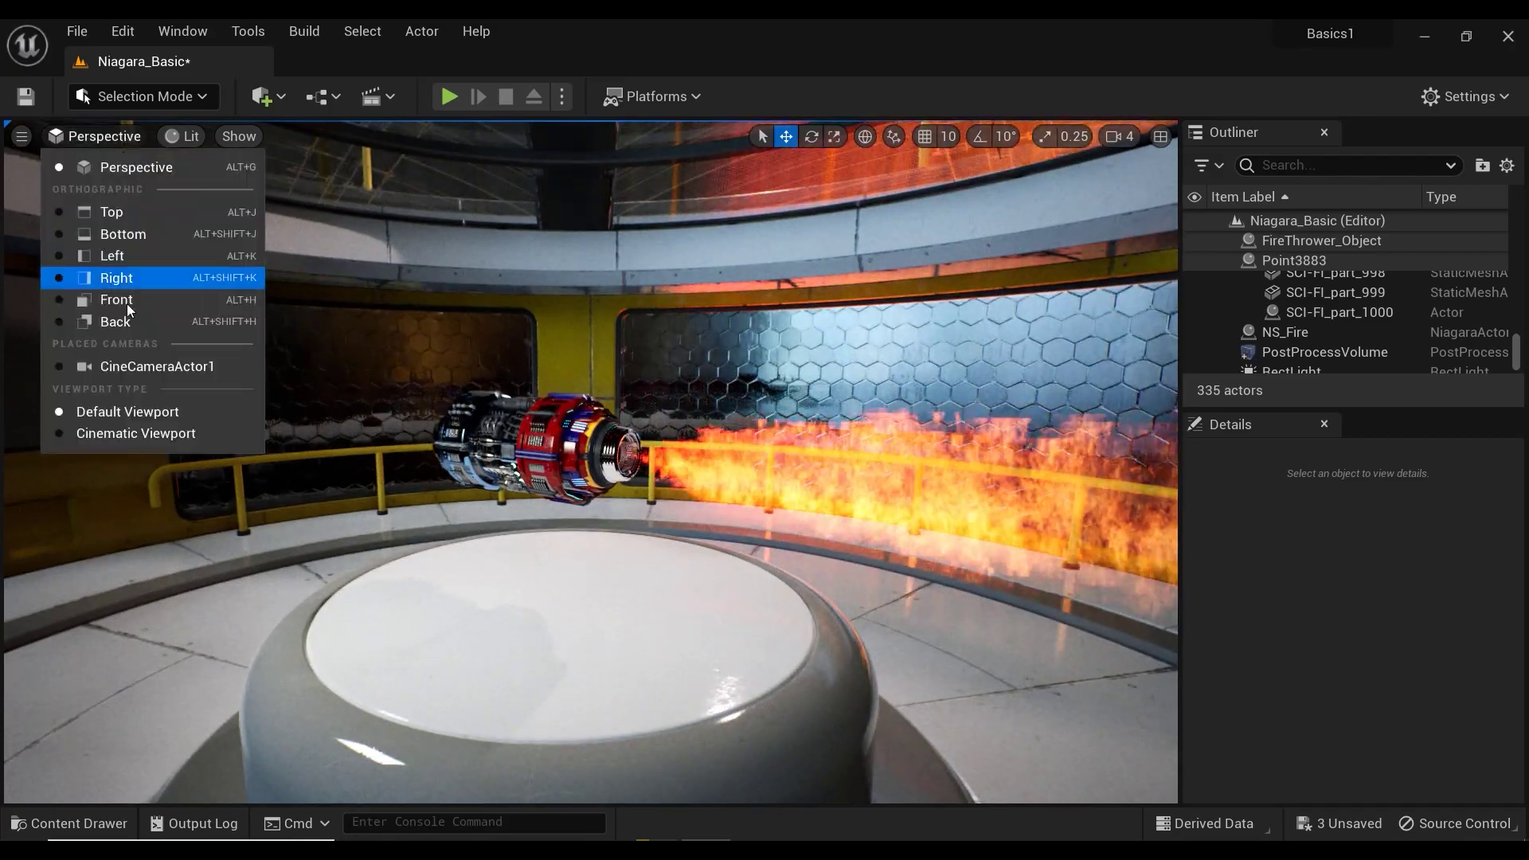
click(155, 358)
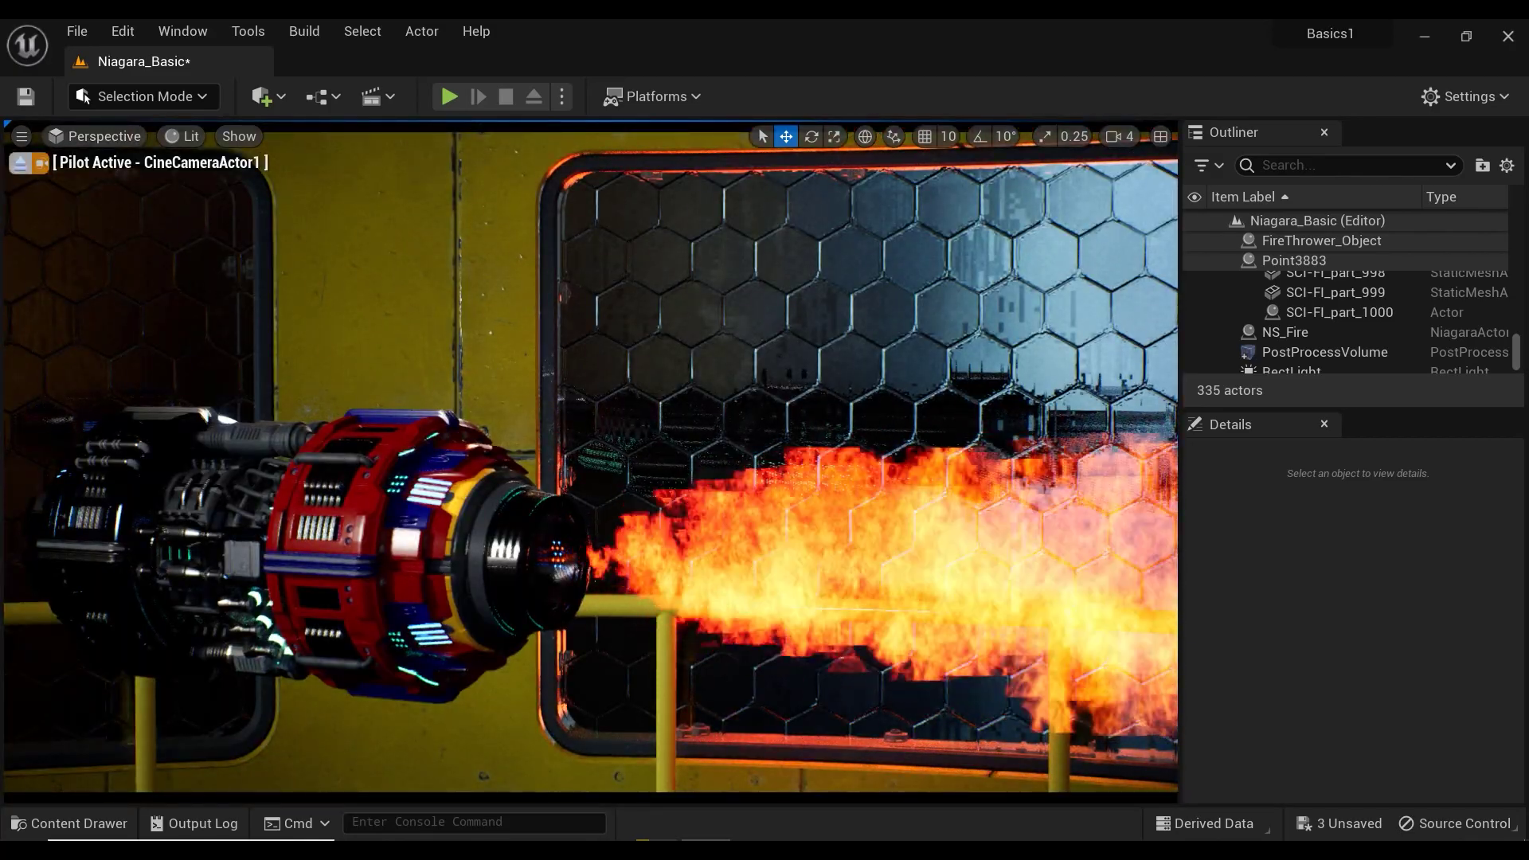
Reframe CineCameraActor1 farther back to show the thruster, flame and round platform, lowering the camera speed to 2.
right_drag(591, 462, 549, 533)
middle_drag(590, 462, 498, 370)
right_drag(591, 462, 637, 510)
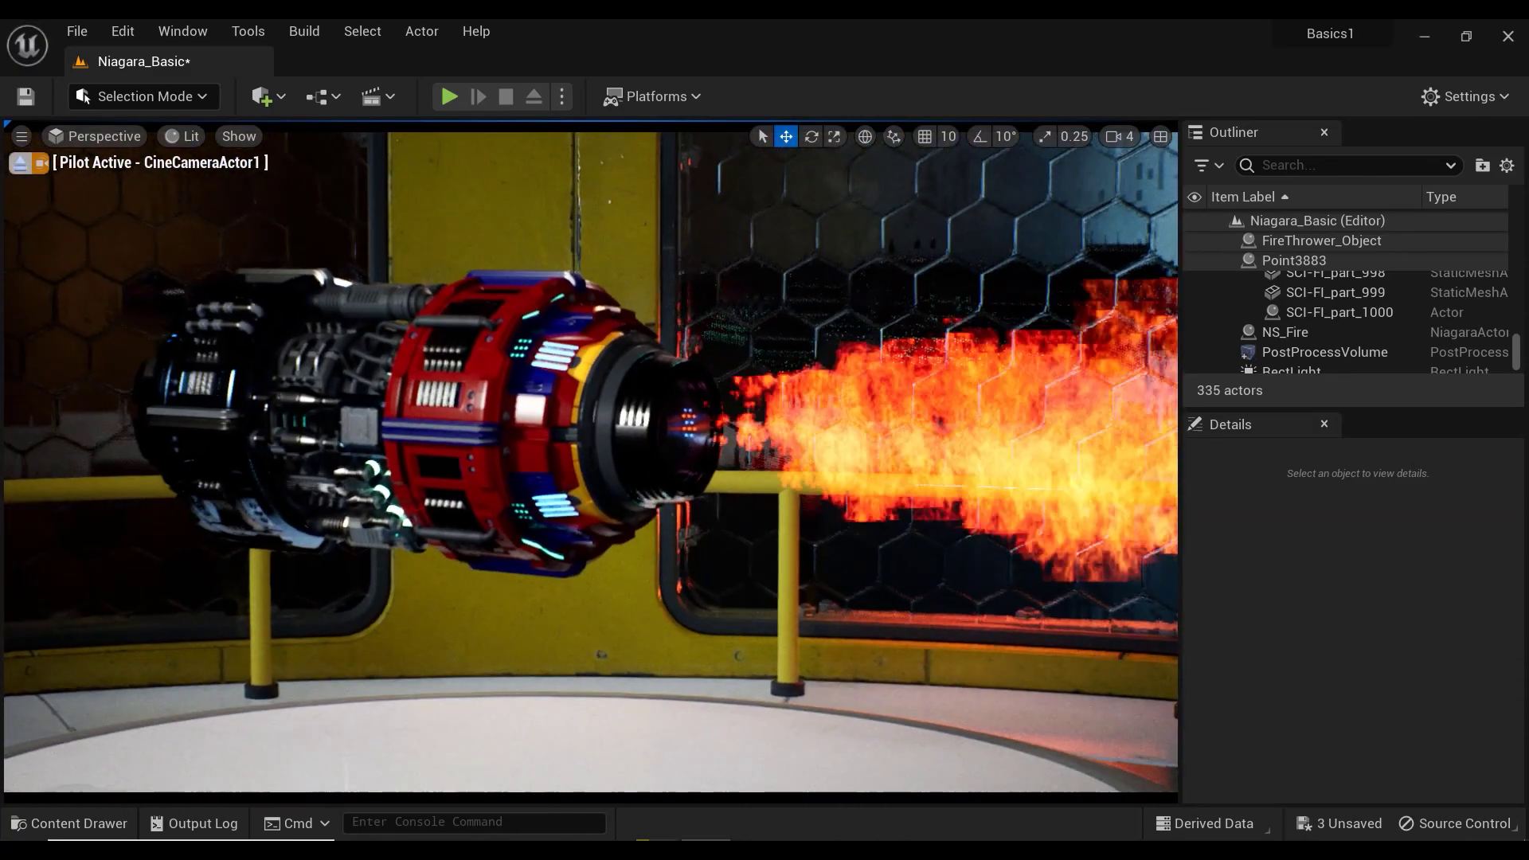
right_drag(591, 462, 653, 462)
right_drag(509, 478, 502, 478)
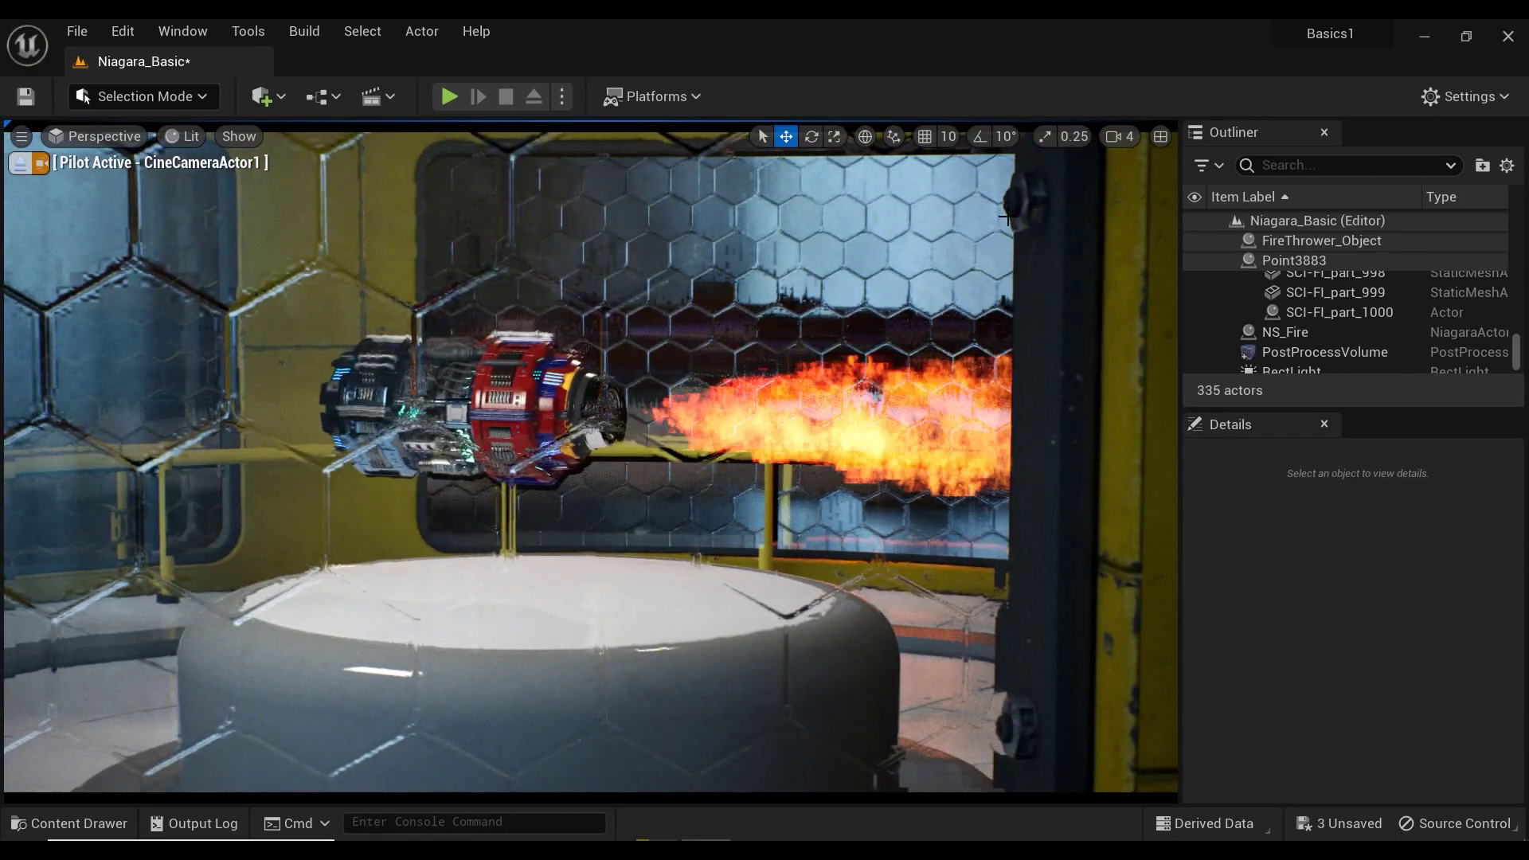
click(1123, 137)
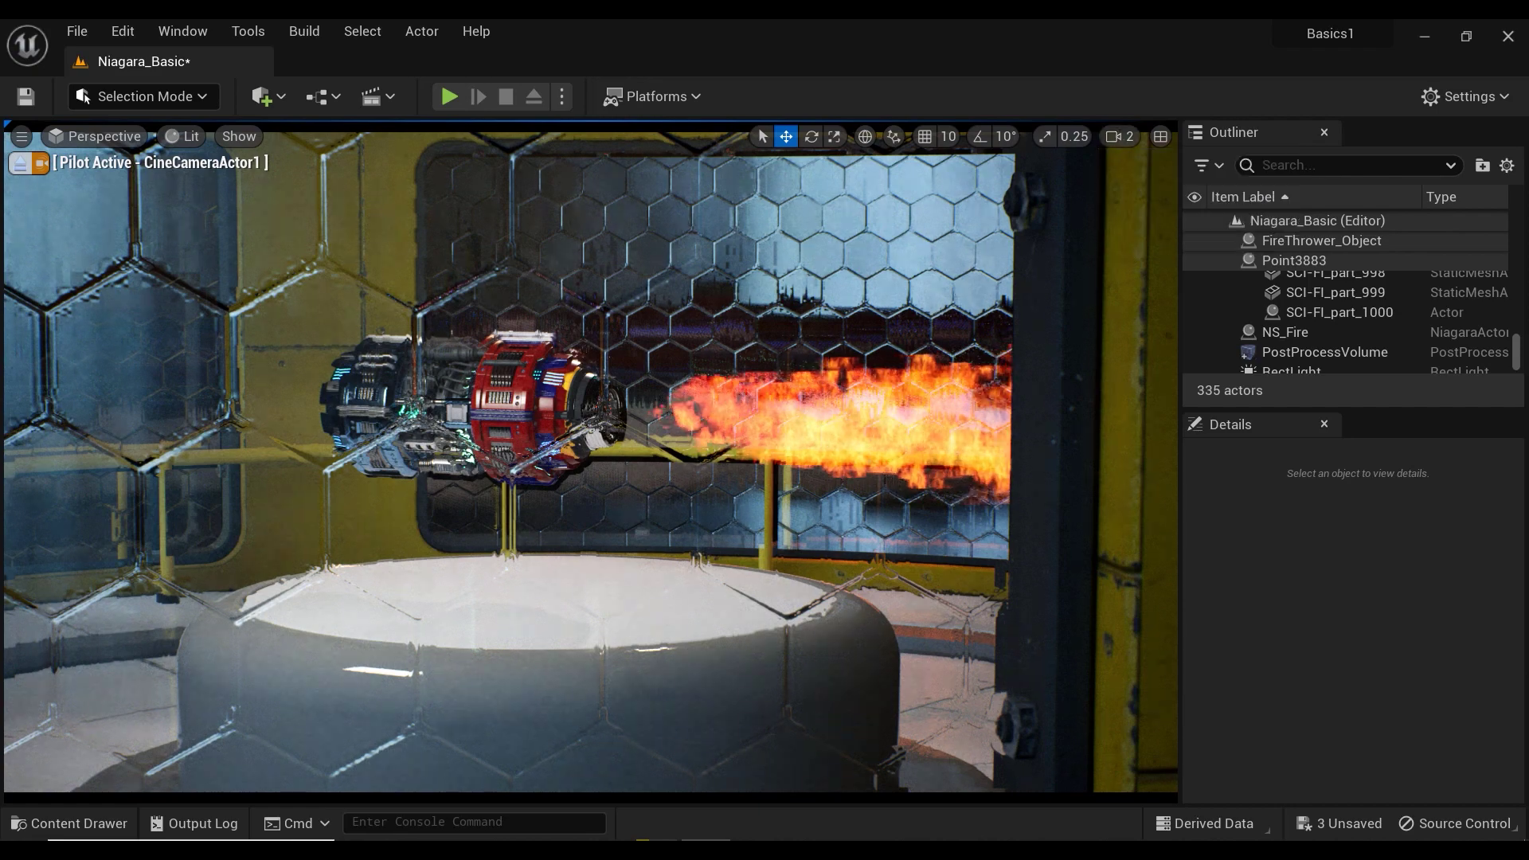
key(a)
key(a)
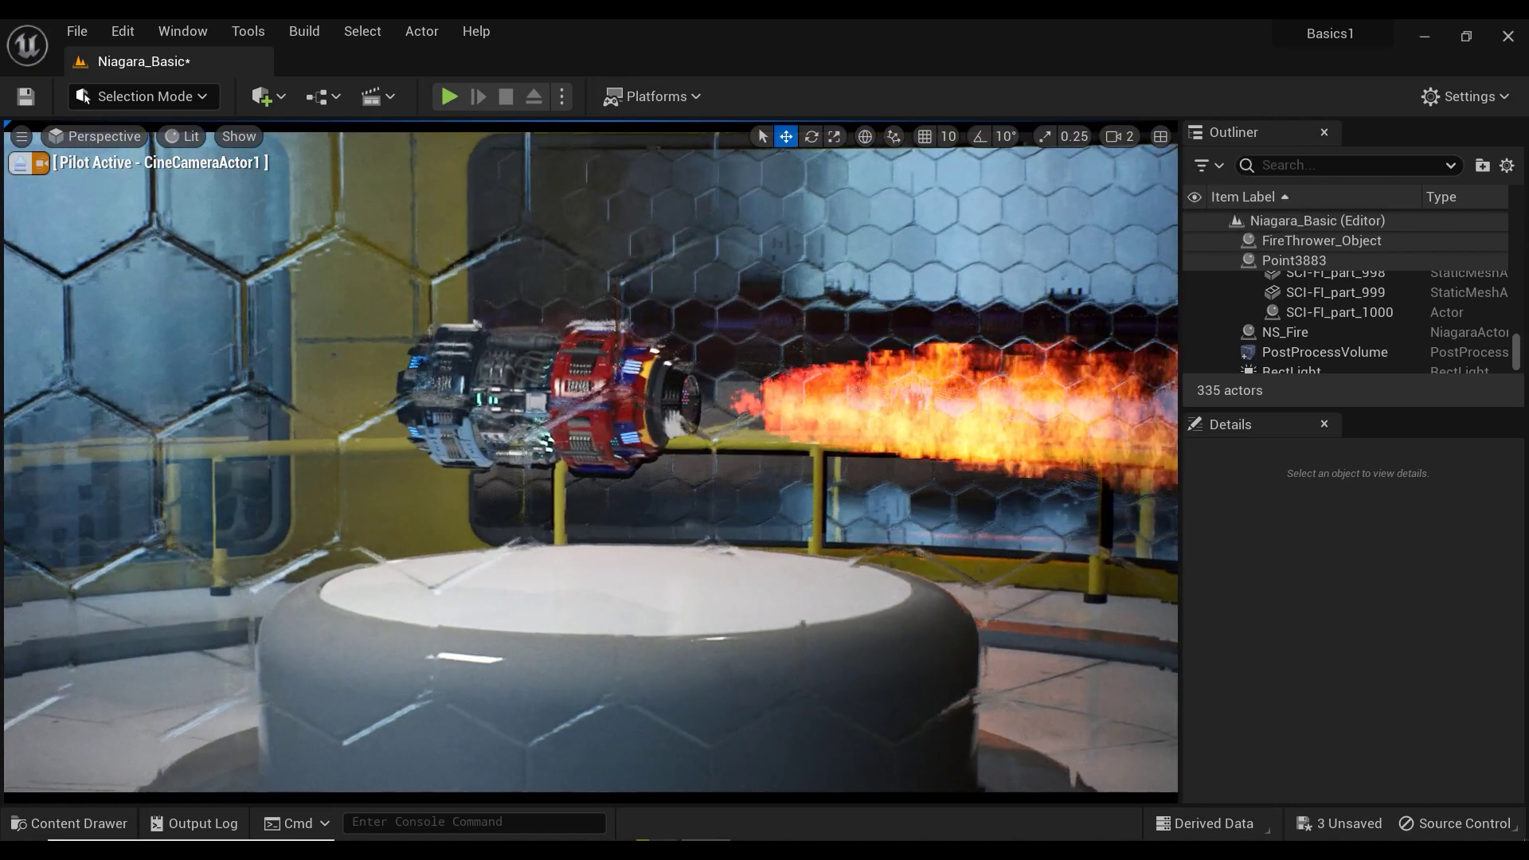